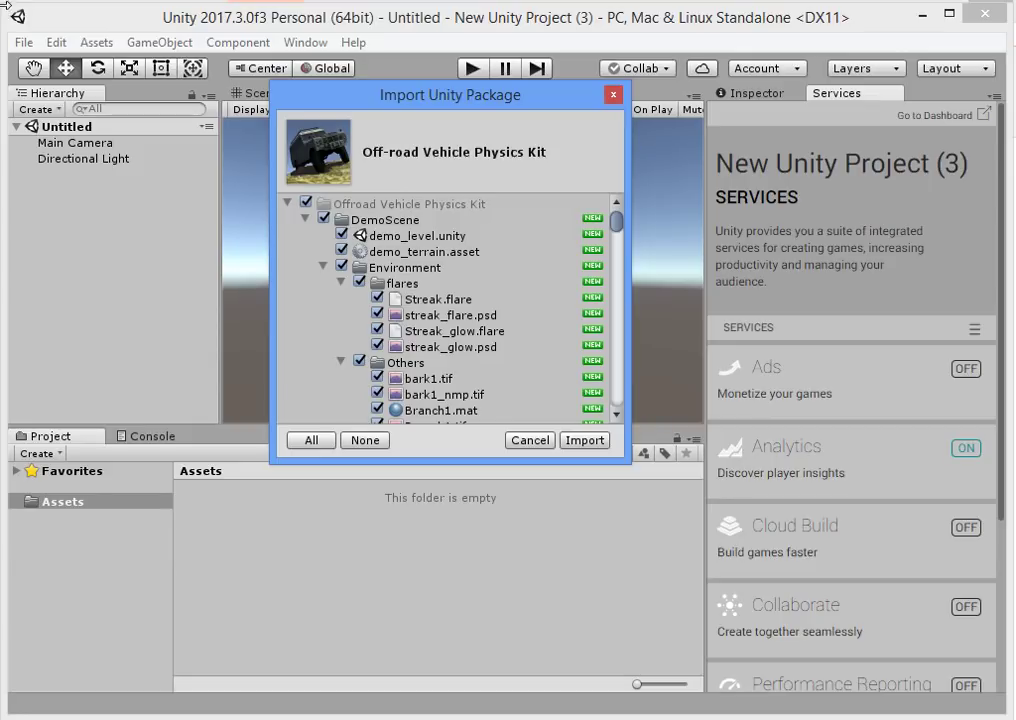
Step: Check the microphone among the recording devices in the system's Sound settings
right_click(890, 716)
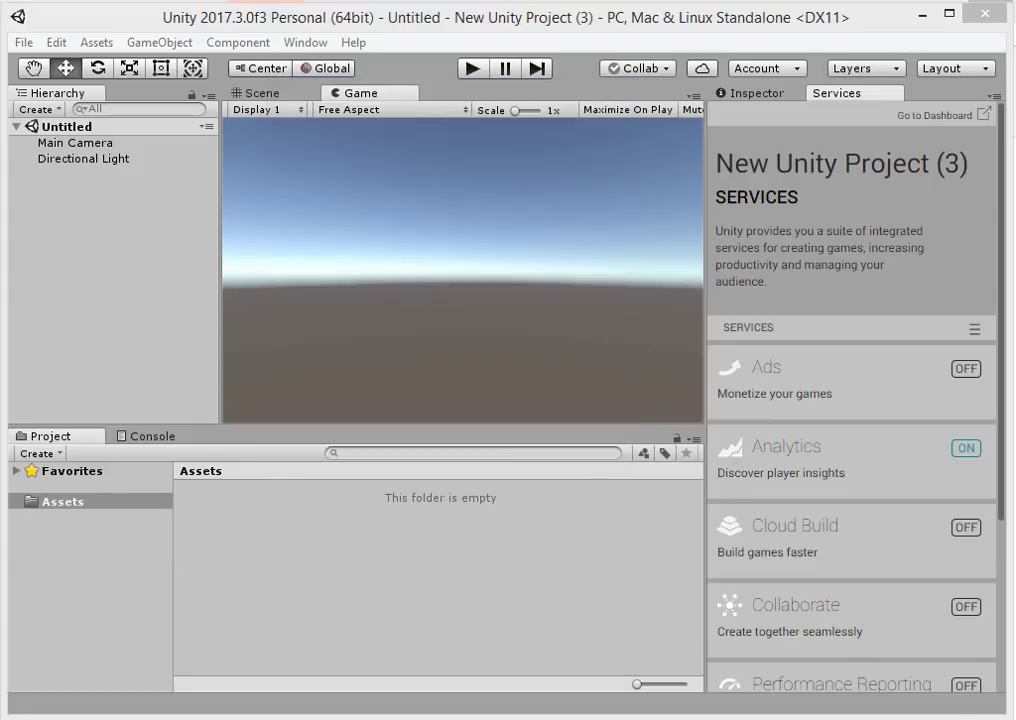
left_click(899, 673)
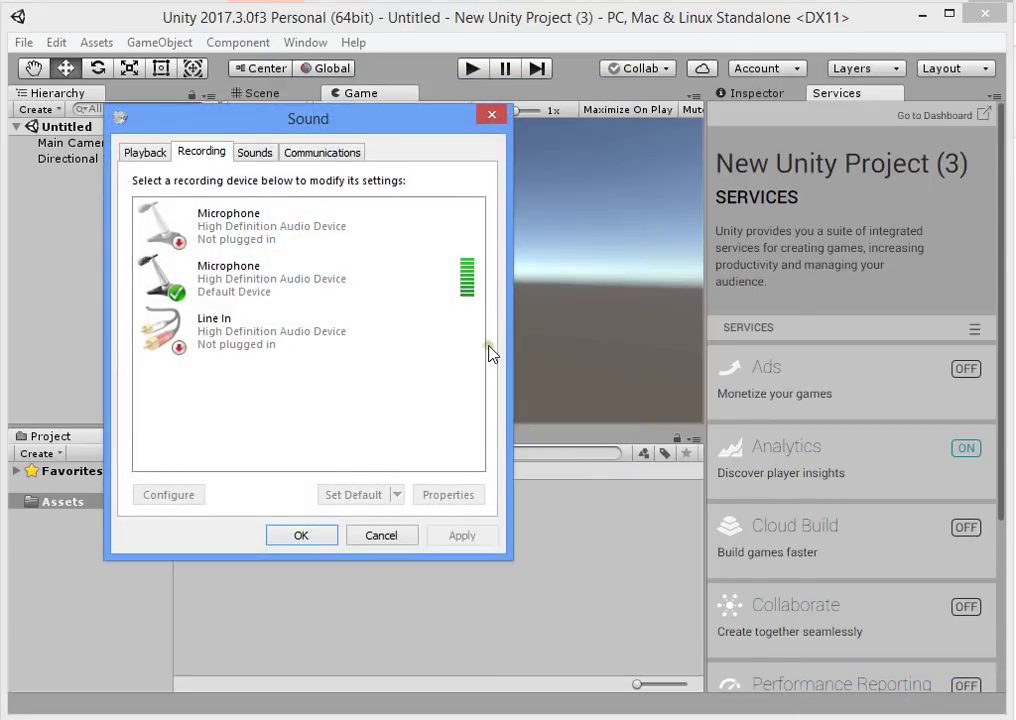
left_click(303, 535)
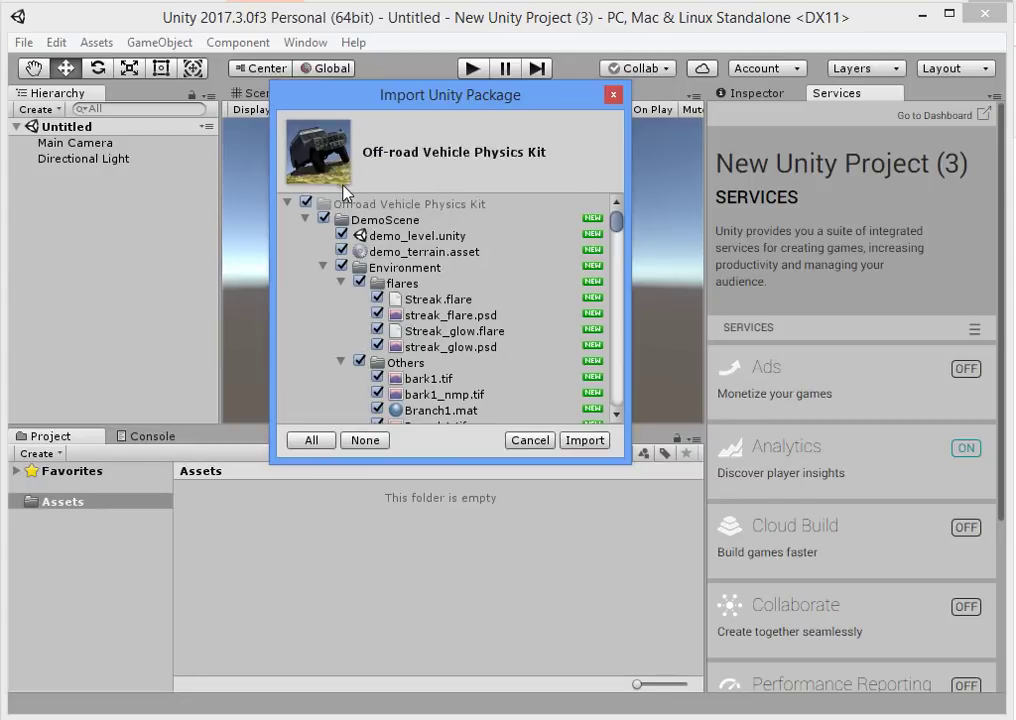
Step: Import all files of the Off-road Vehicle Physics Kit package and accept the automatic API update
left_click(293, 203)
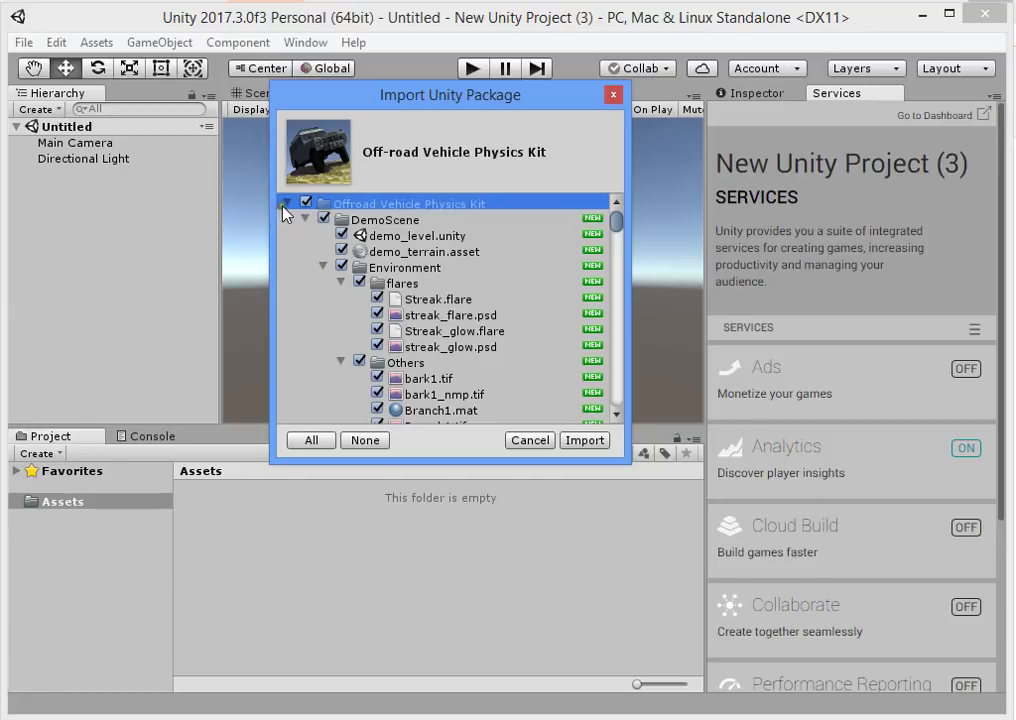
left_click(285, 204)
left_click(585, 440)
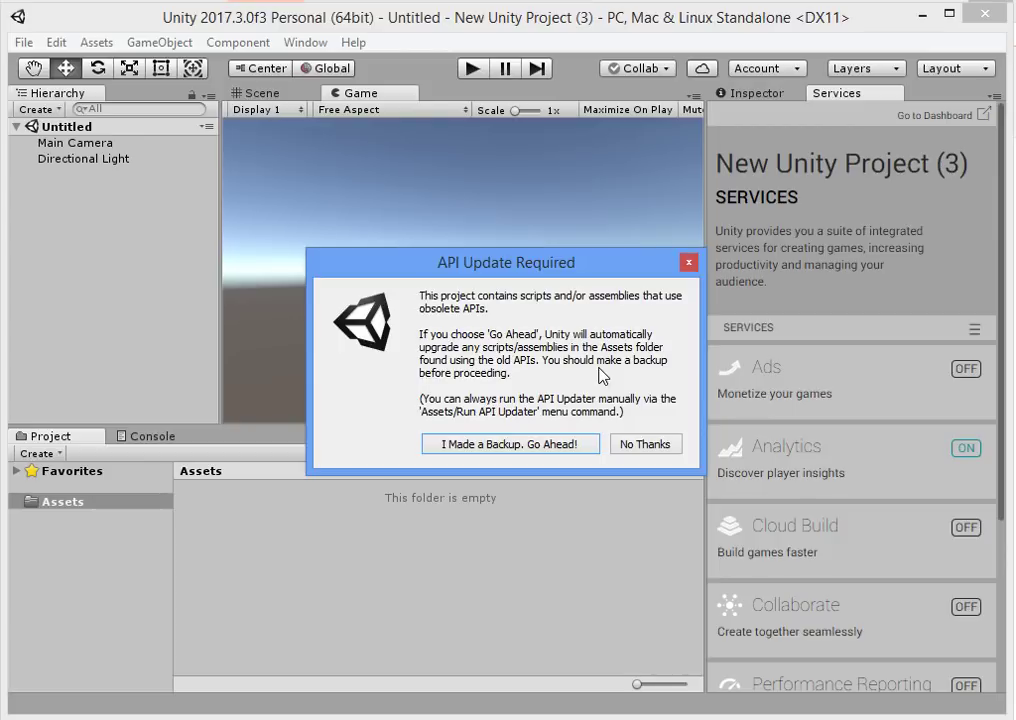
left_click(585, 444)
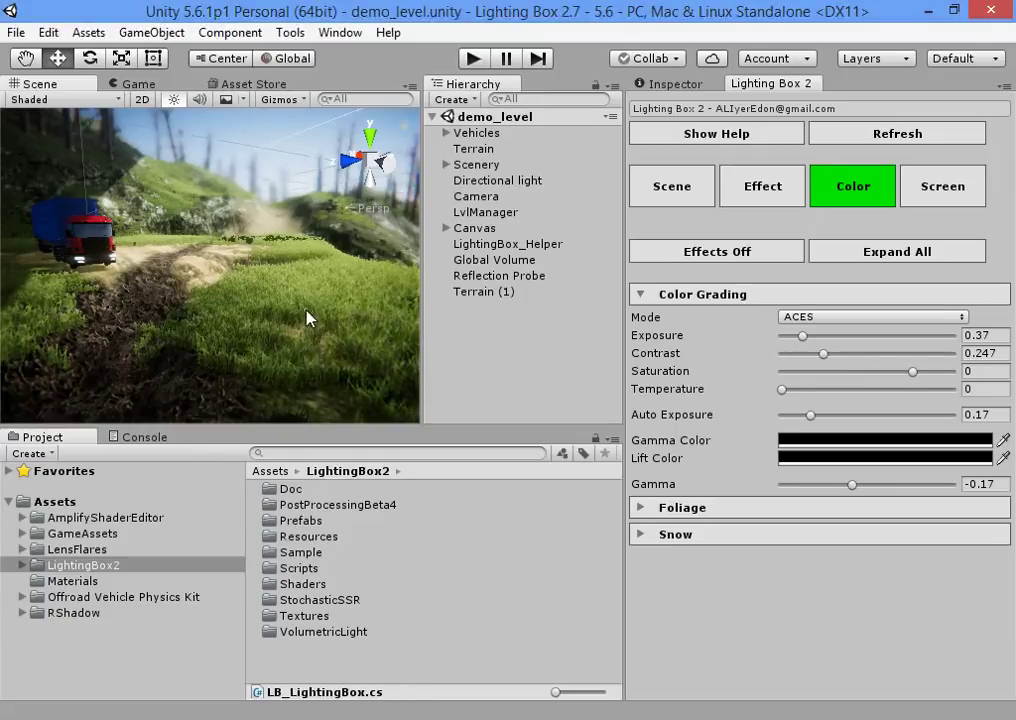
left_click(91, 566)
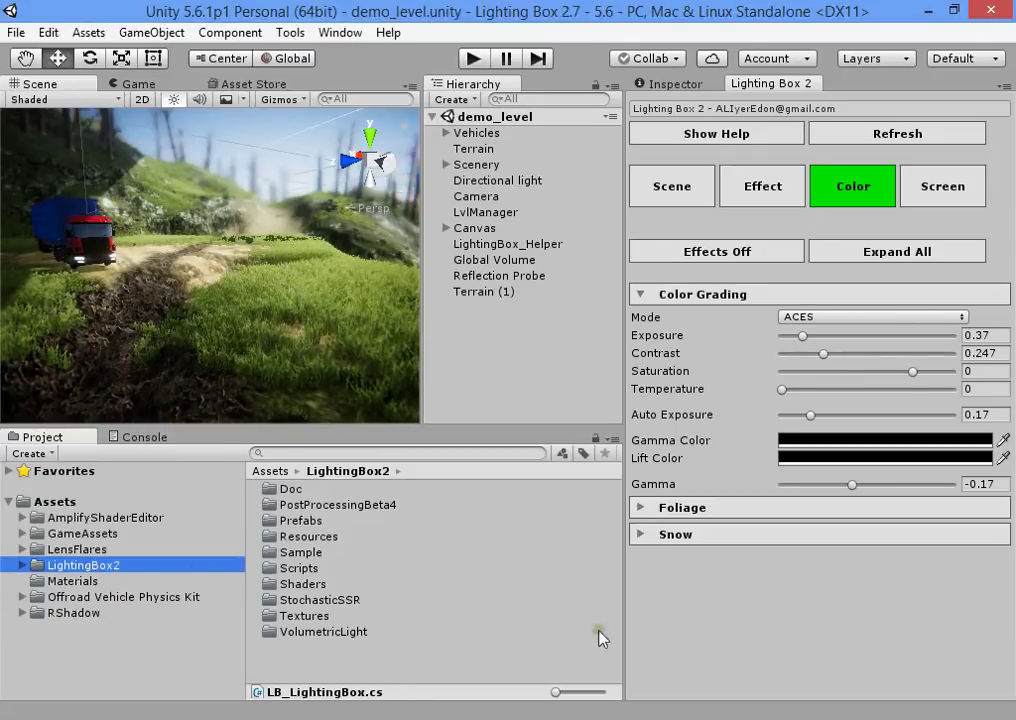
left_click(766, 717)
left_click(766, 650)
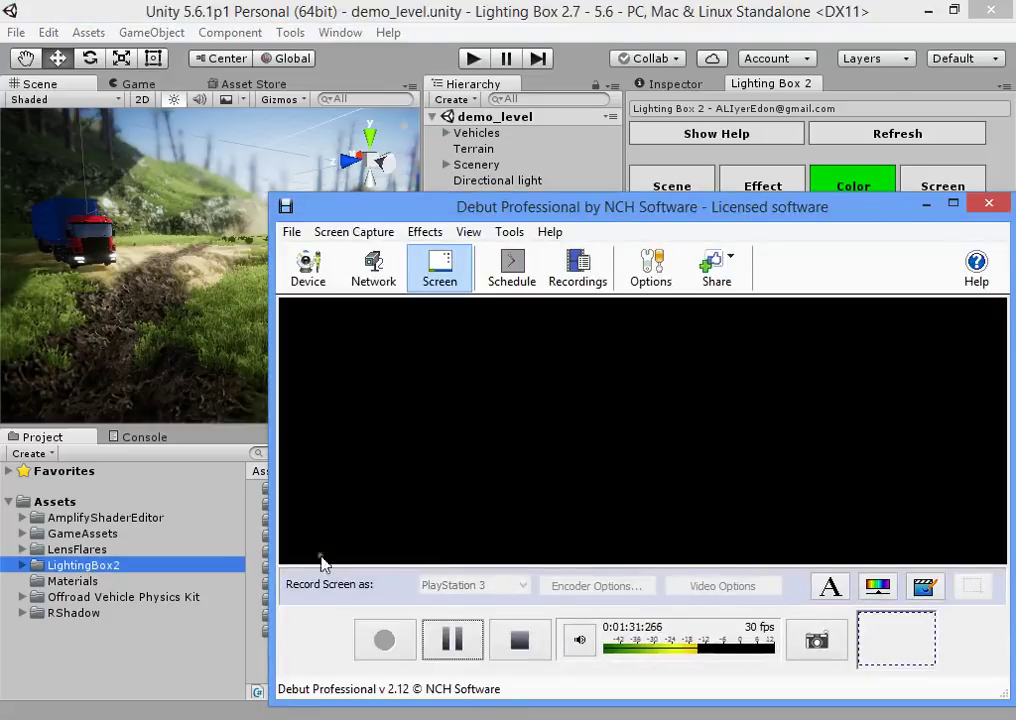
left_click(448, 640)
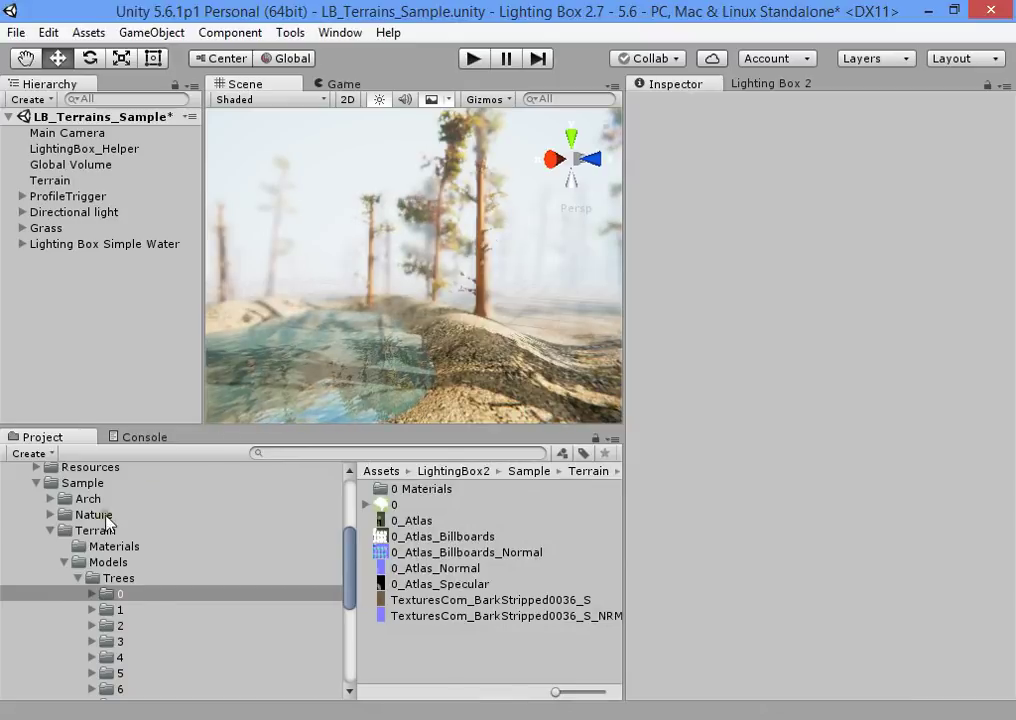
Step: Copy the LightingBox2 folder from the Lighting Box 2.7 project into the Assets folder of New Unity Project (3)
scroll(154, 492, "up", 4)
left_click(108, 567)
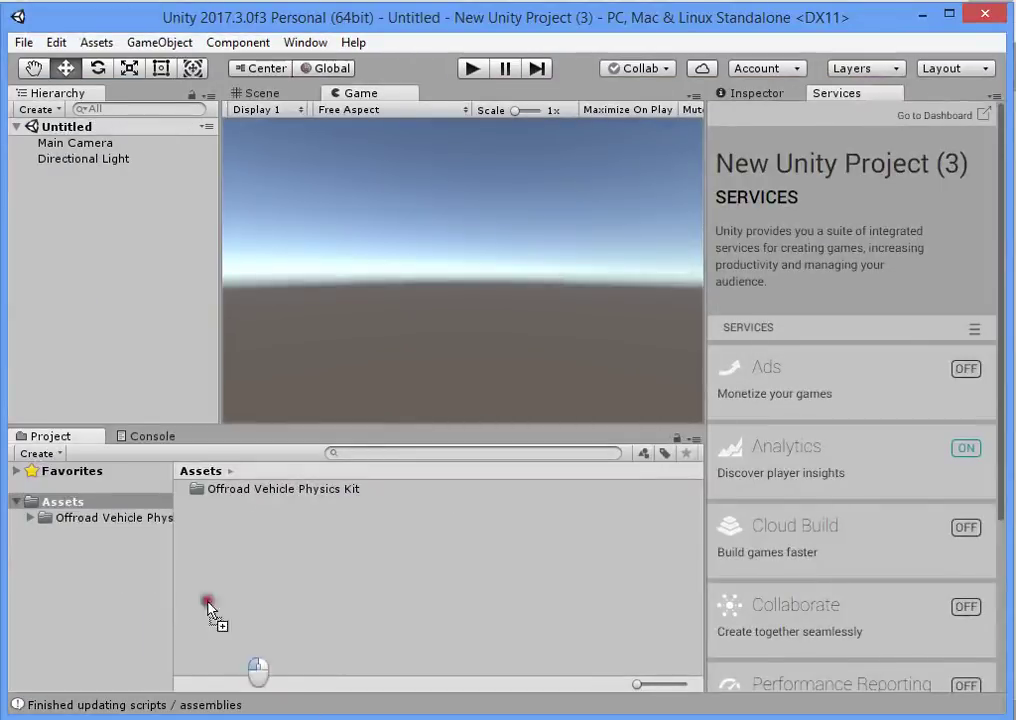
left_click_drag(209, 603, 516, 566)
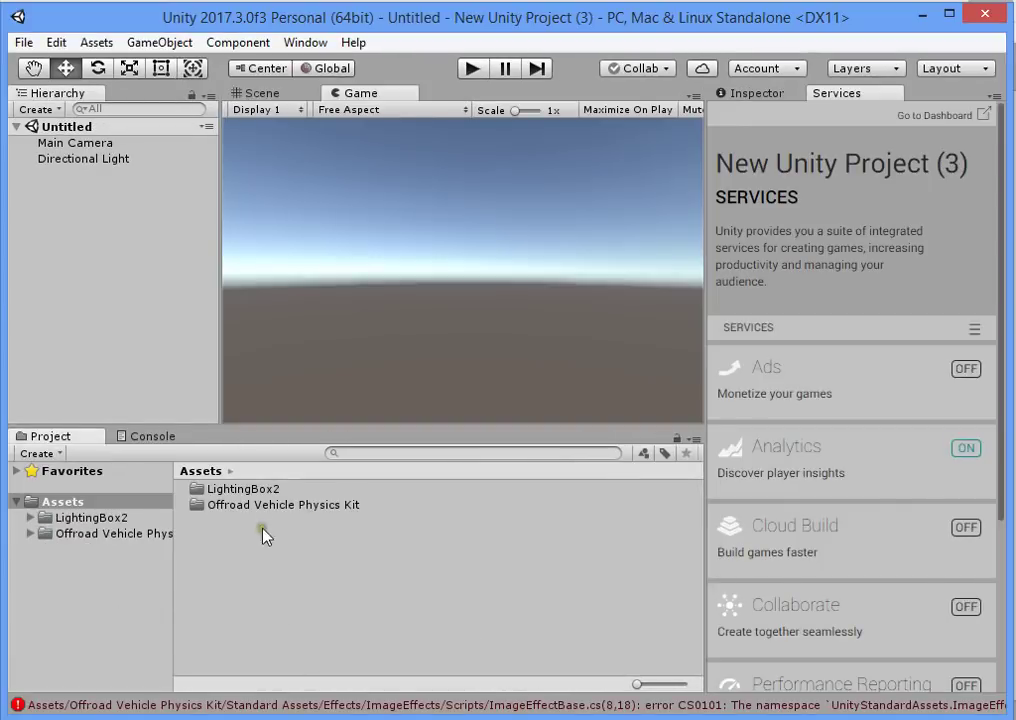
Step: Review the console errors and delete the ImageEffects folder from the Offroad Vehicle Physics Kit's Standard Assets/Effects folder
left_click(130, 437)
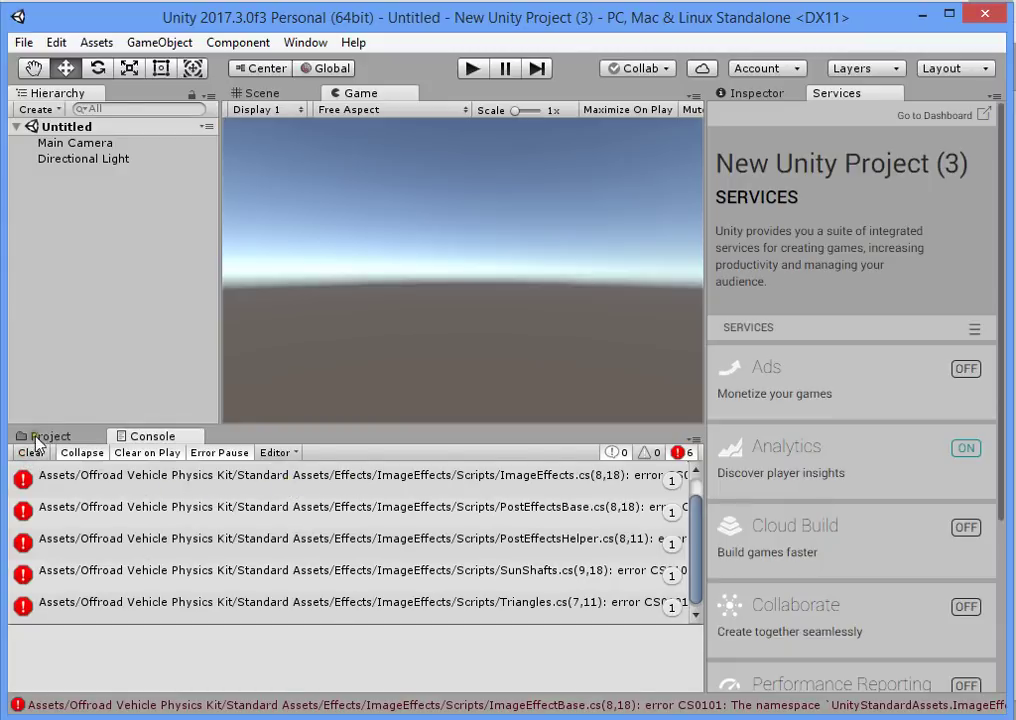
left_click(66, 438)
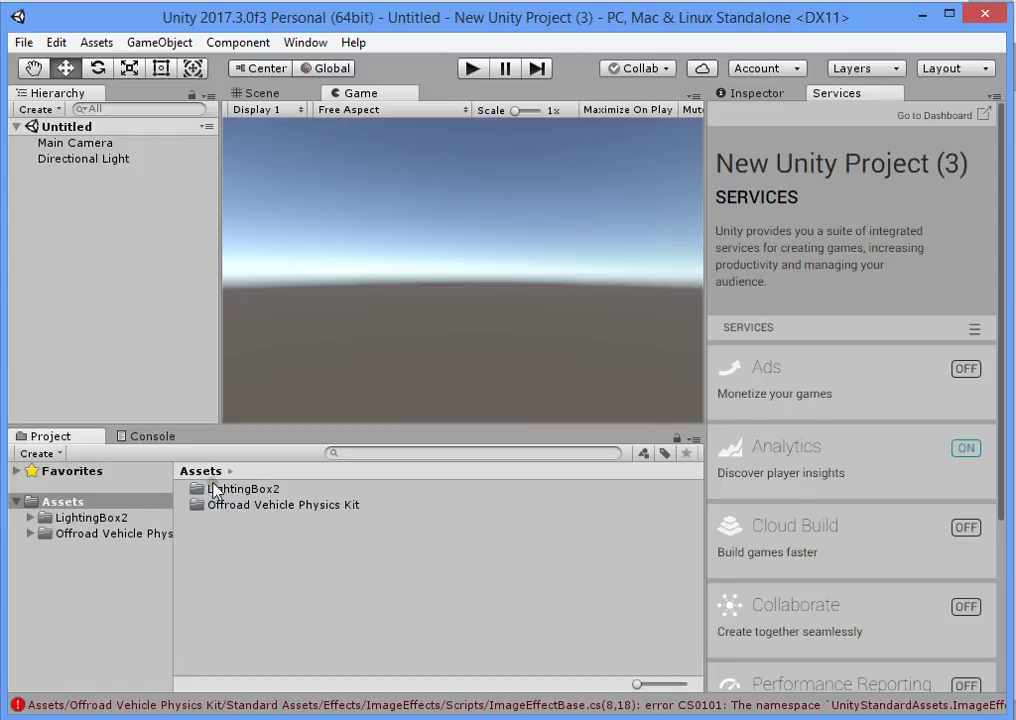
double_click(370, 506)
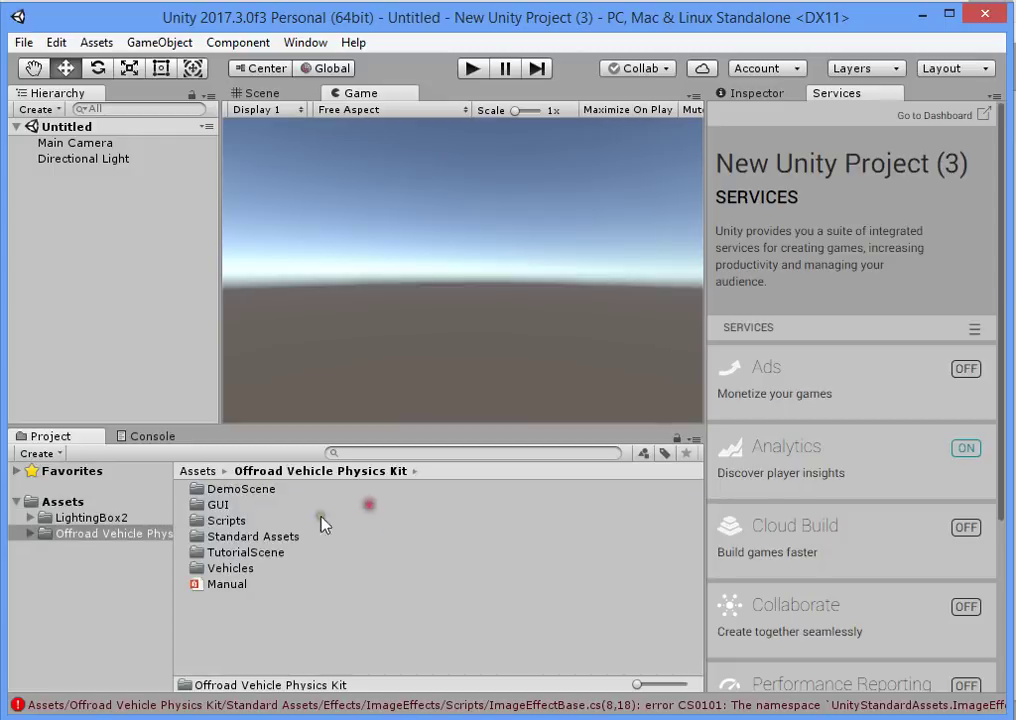
double_click(255, 539)
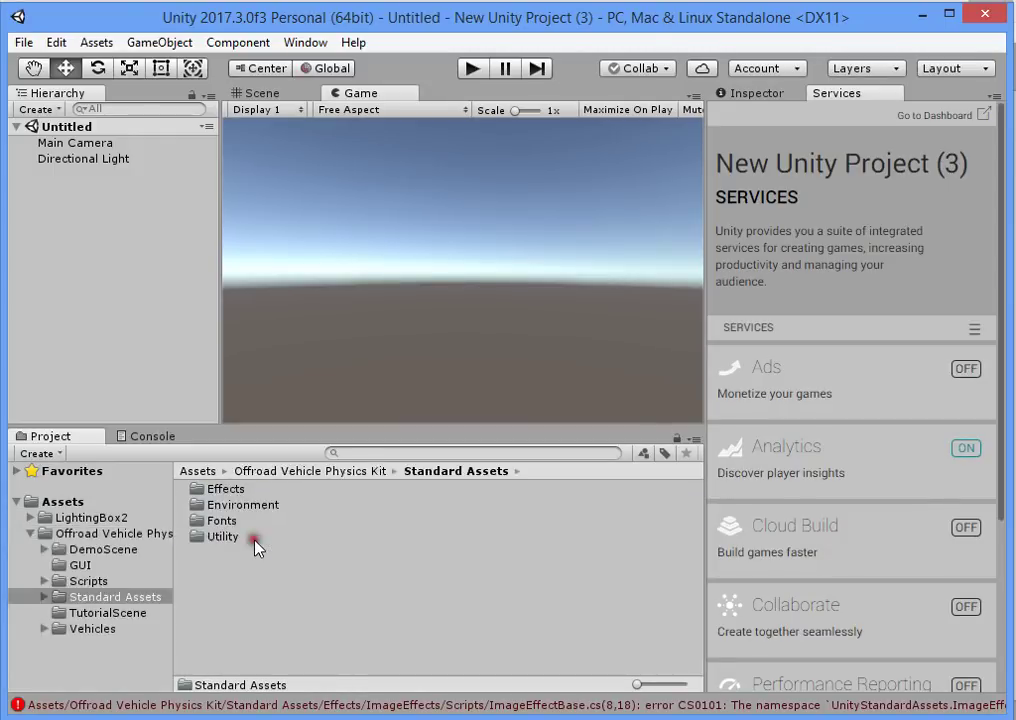
left_click(221, 490)
double_click(220, 491)
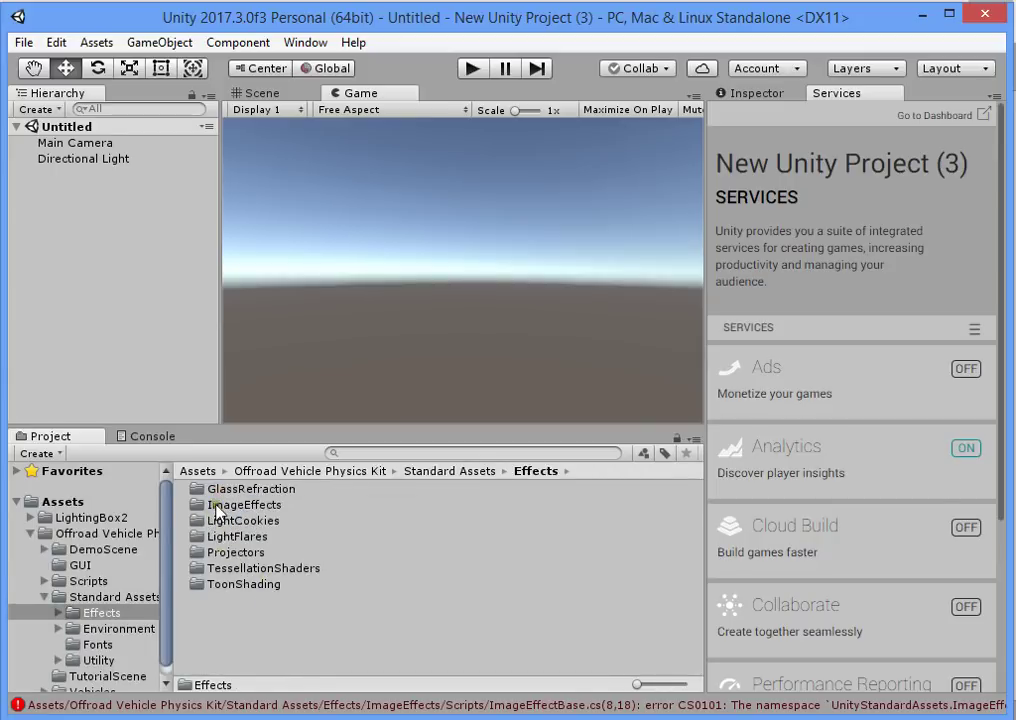
left_click(245, 505)
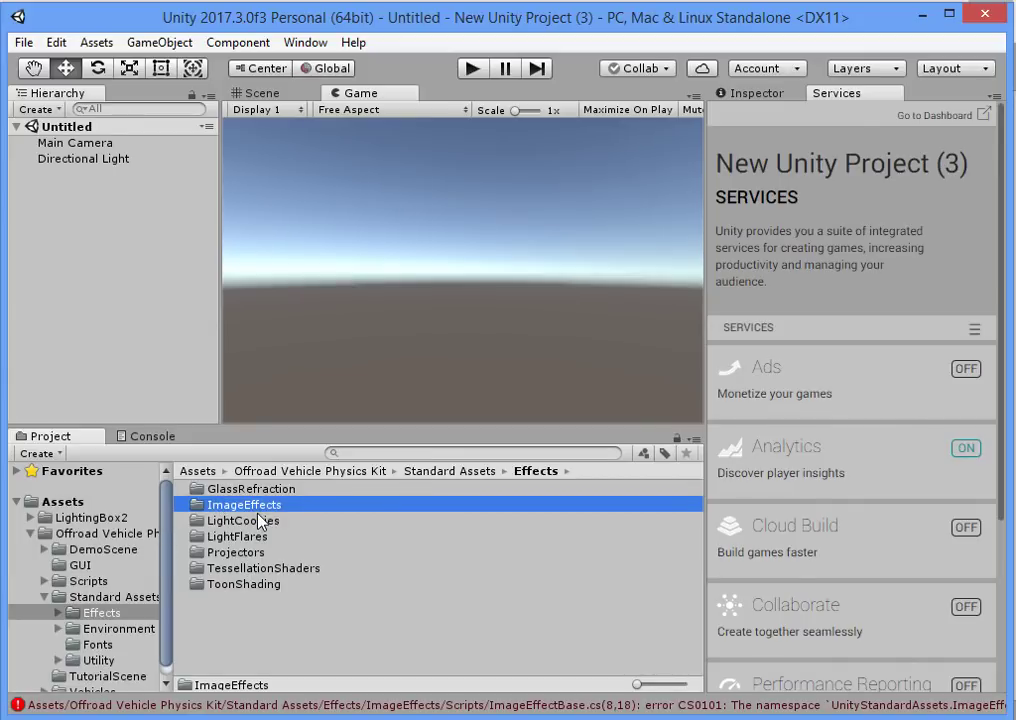
key("Delete")
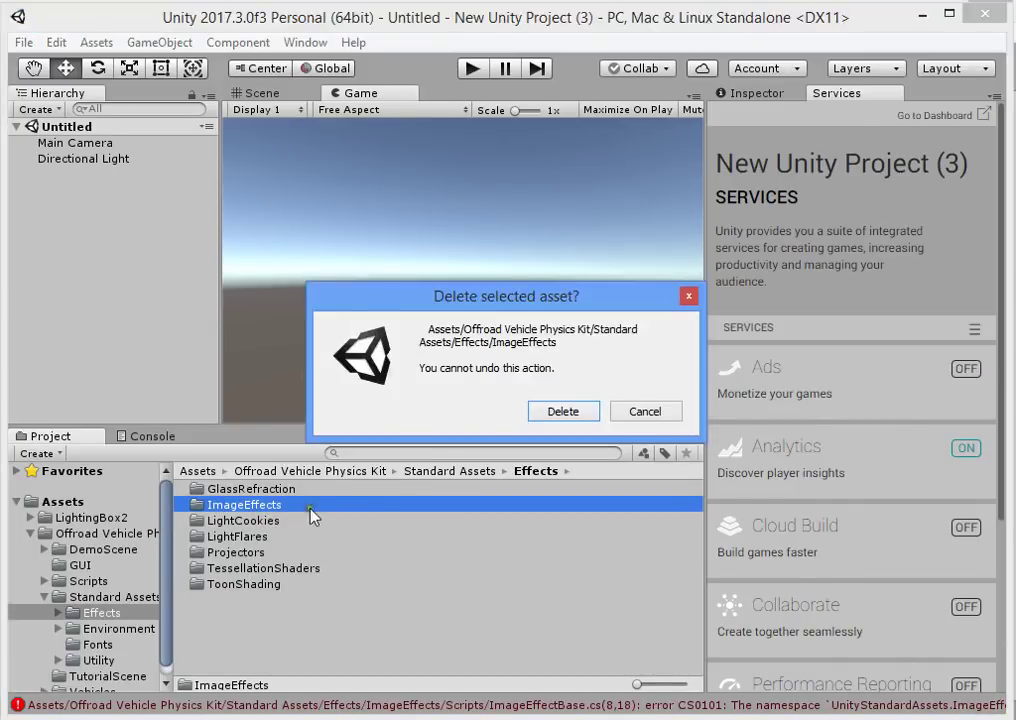
left_click(561, 412)
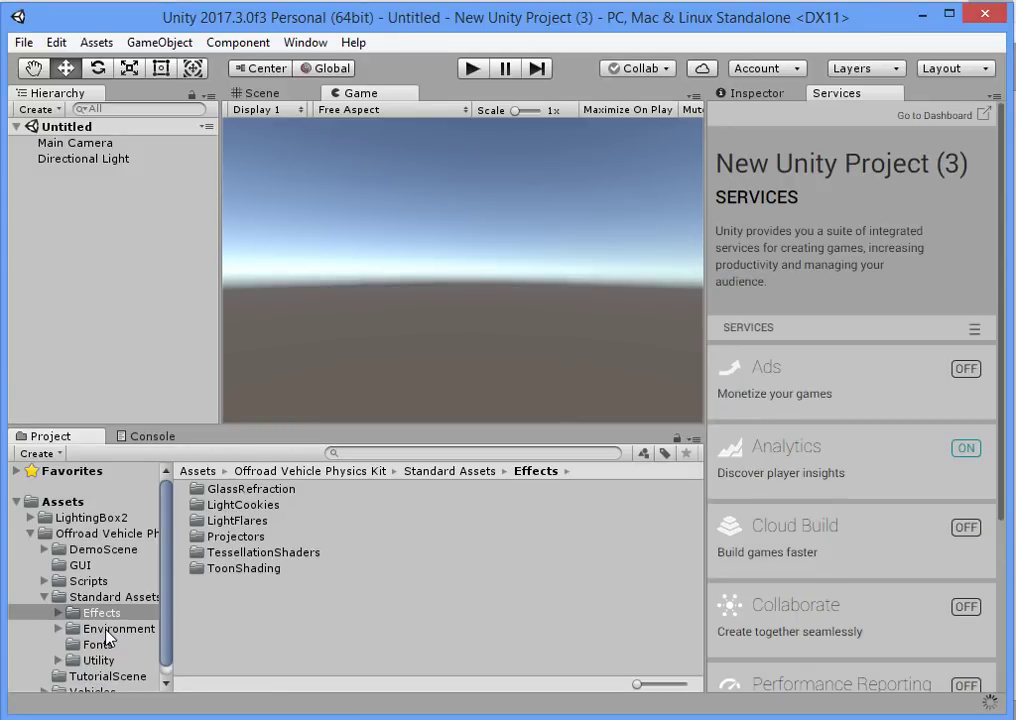
Step: Look through the Offroad Vehicle Physics Kit's Effects, Environment, Fonts, Utility, TutorialScene and Vehicles folders
left_click(112, 629)
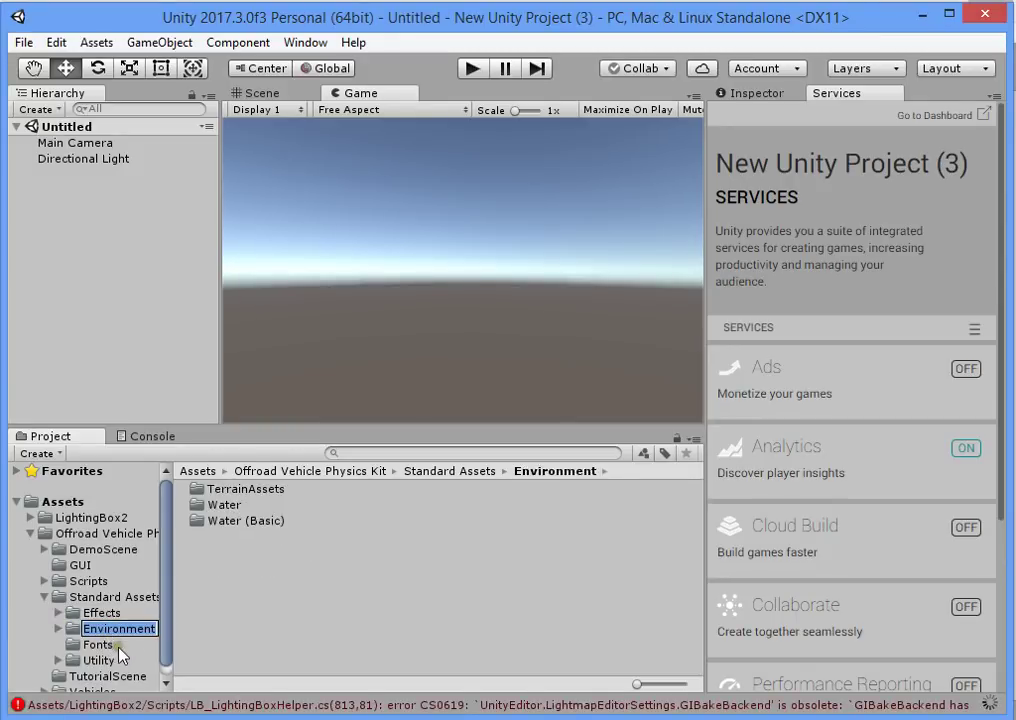
left_click(116, 644)
left_click(101, 612)
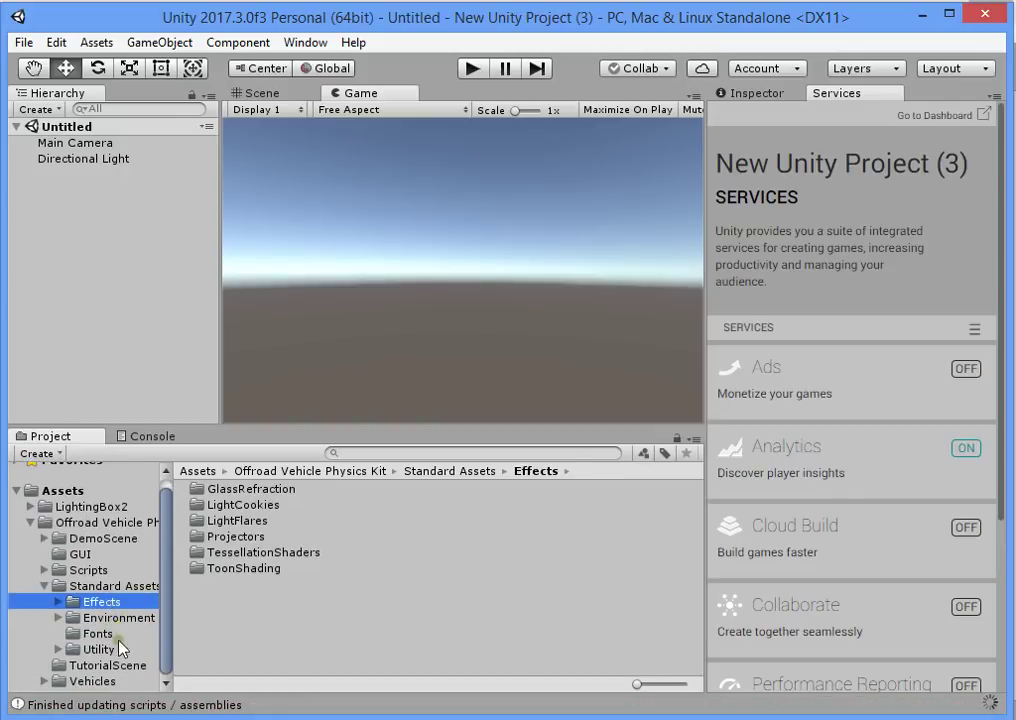
left_click(88, 681)
left_click(90, 665)
left_click(95, 649)
left_click(96, 633)
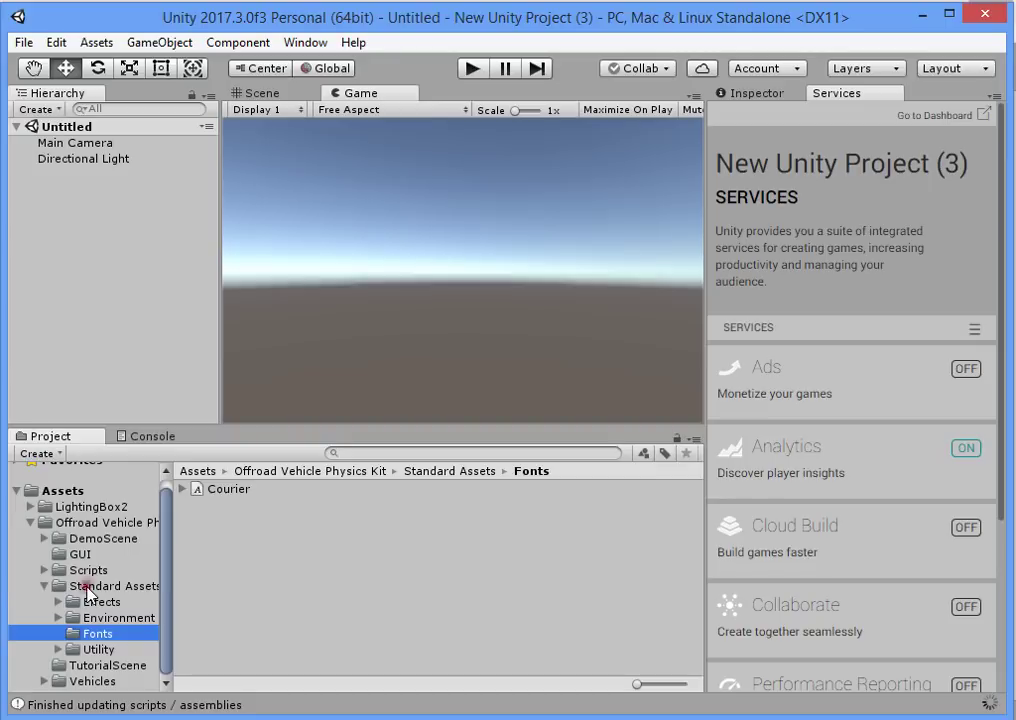
left_click(90, 587)
Step: Clear the console log and return to the project's asset folders
left_click(165, 437)
left_click(33, 453)
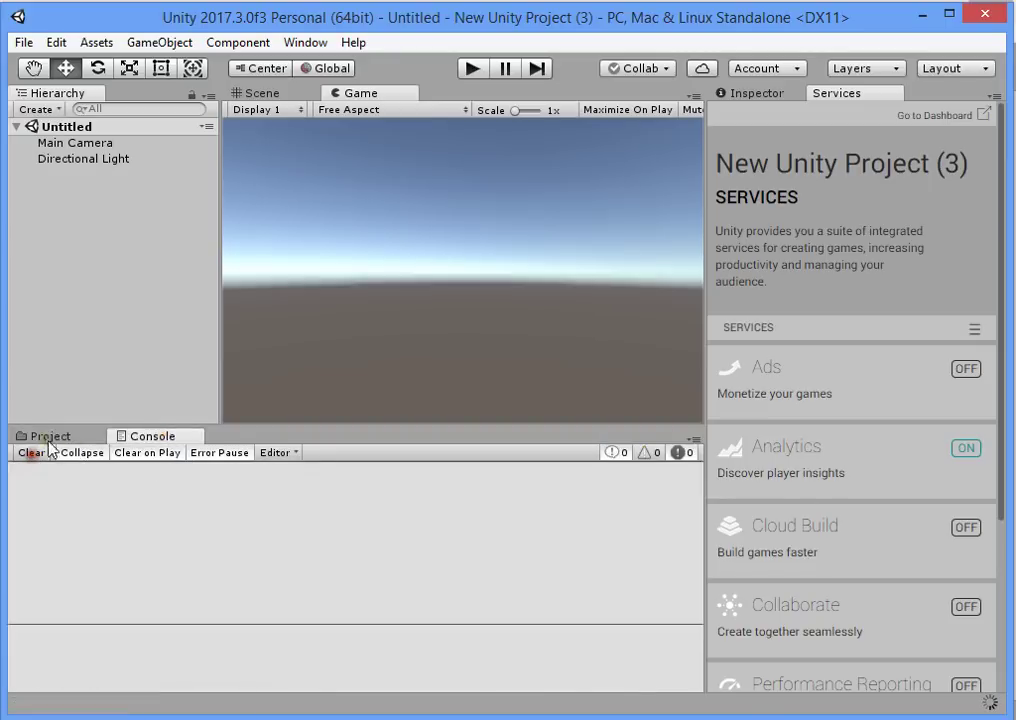
left_click(45, 436)
Step: Open the project's Player settings
left_click(50, 43)
left_click(50, 43)
left_click(51, 44)
left_click(52, 45)
left_click(80, 41)
left_click(84, 38)
left_click(130, 41)
left_click(259, 41)
left_click(145, 41)
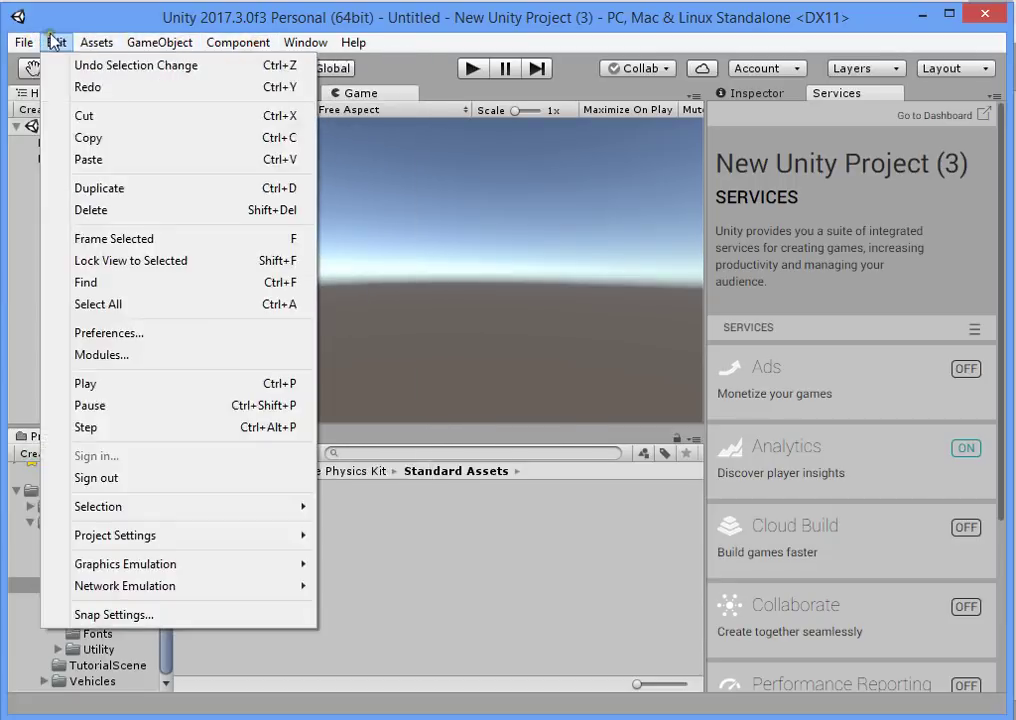
mouse_move(220, 535)
left_click(374, 383)
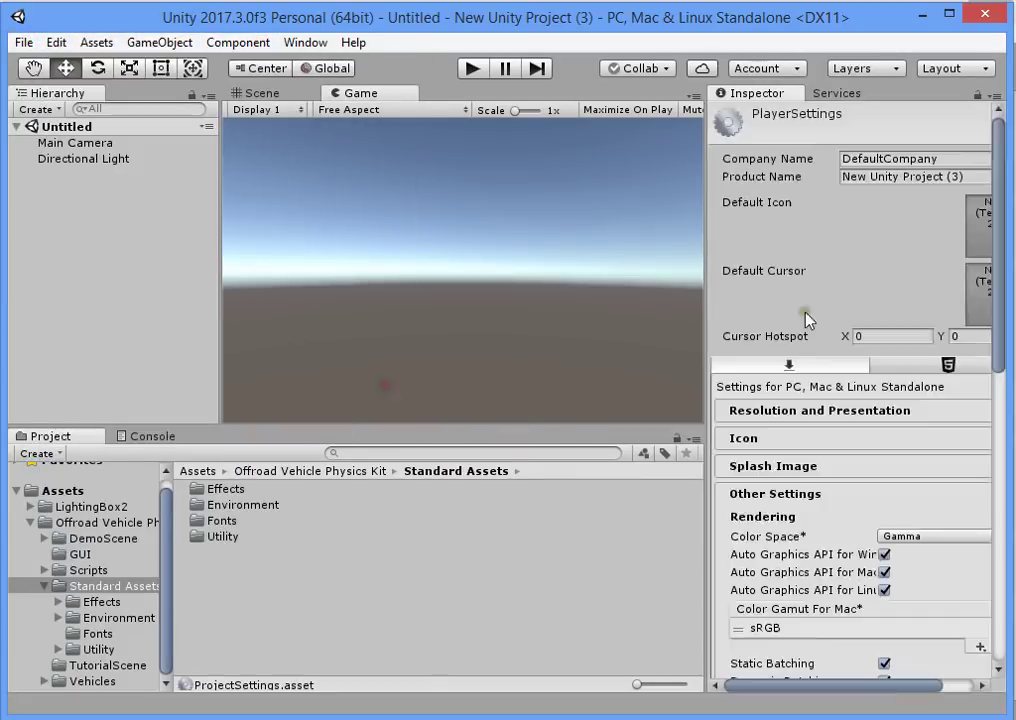
Step: Set the Color Space to Linear in the Rendering section of the Player settings
scroll(875, 380, "down", 5)
left_click(884, 257)
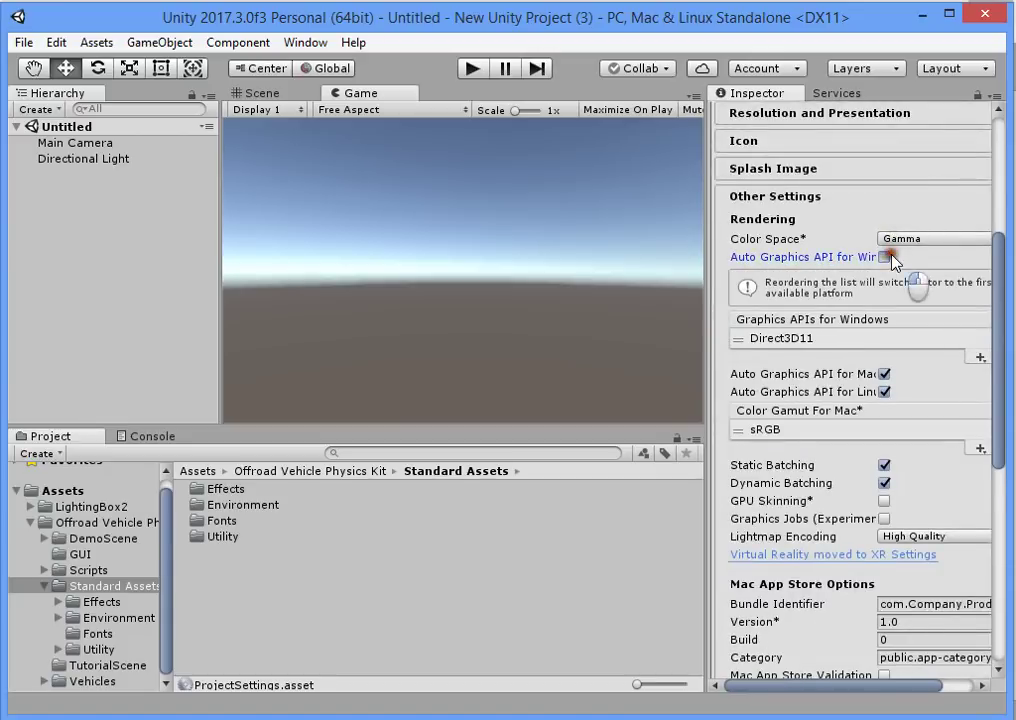
left_click(884, 257)
left_click(930, 239)
left_click(918, 311)
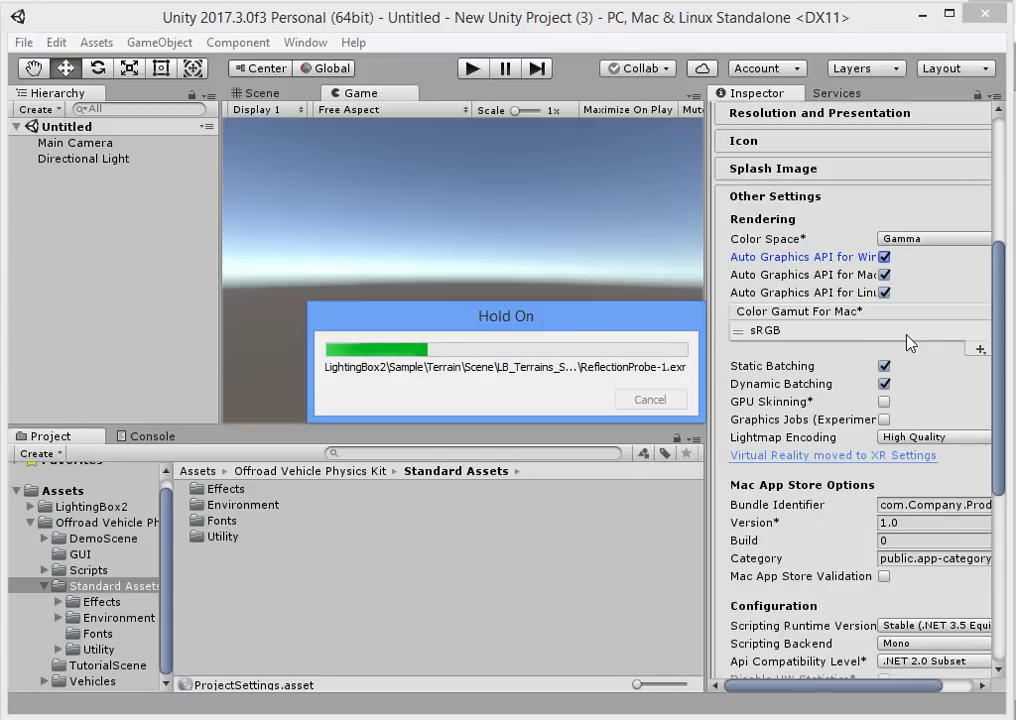
Step: Turn off Auto Graphics API for Windows and select Direct3D11 in the Windows graphics API list
left_click(885, 258)
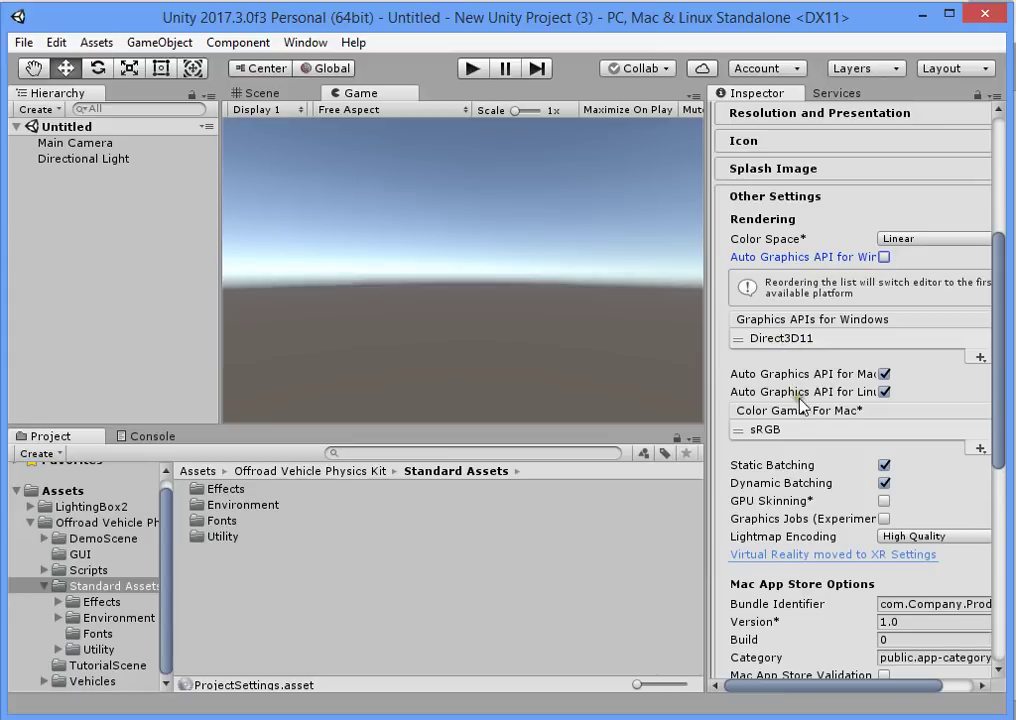
left_click(801, 340)
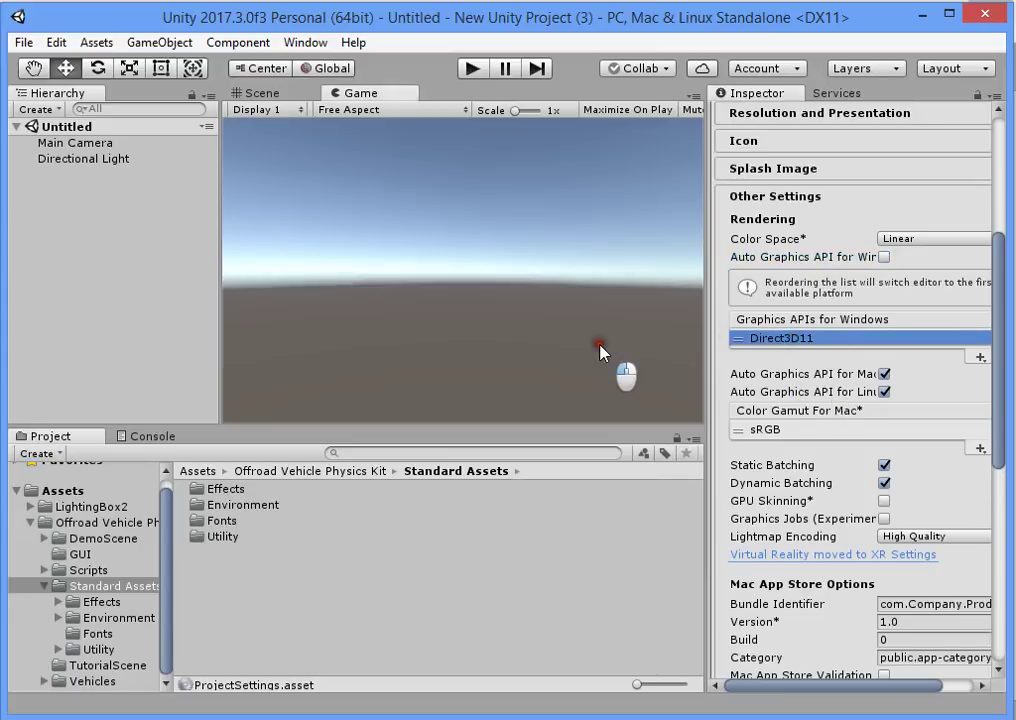
scroll(912, 583, "down", 10)
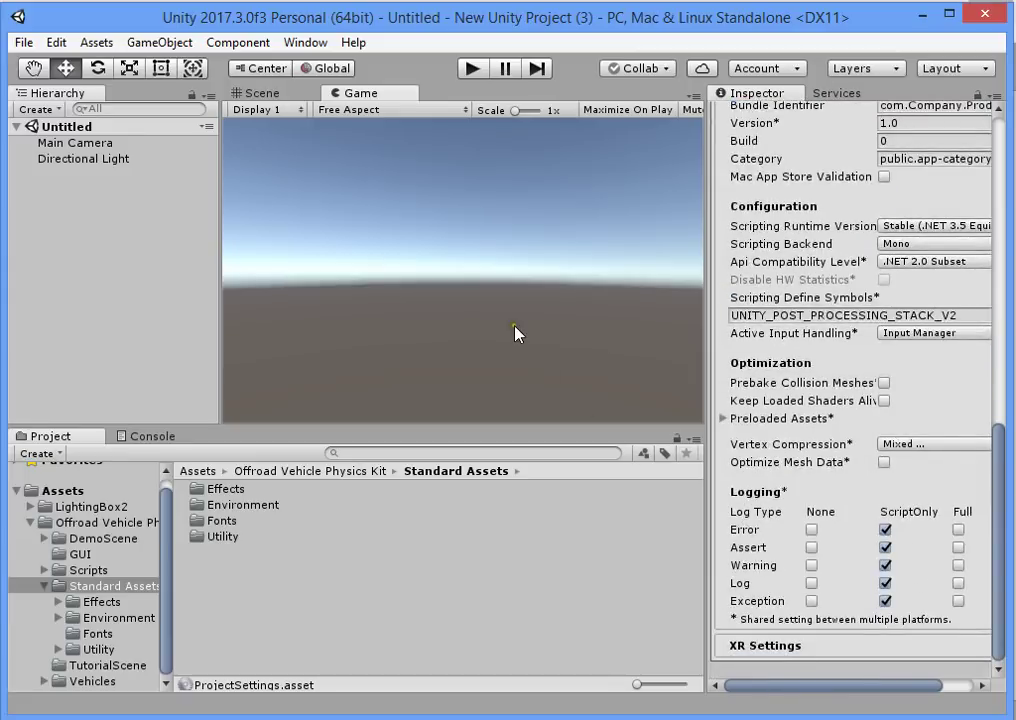
Step: Open the demo_level scene from the Offroad Vehicle Physics Kit's DemoScene folder and maximize the editor window
left_click(45, 594)
left_click(95, 549)
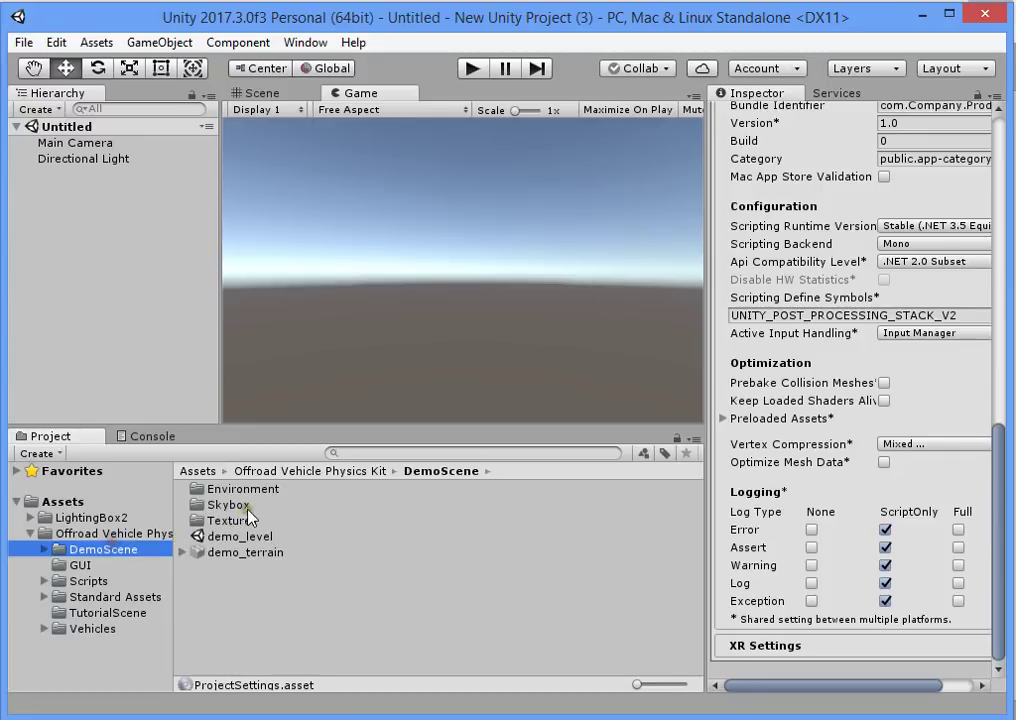
double_click(276, 540)
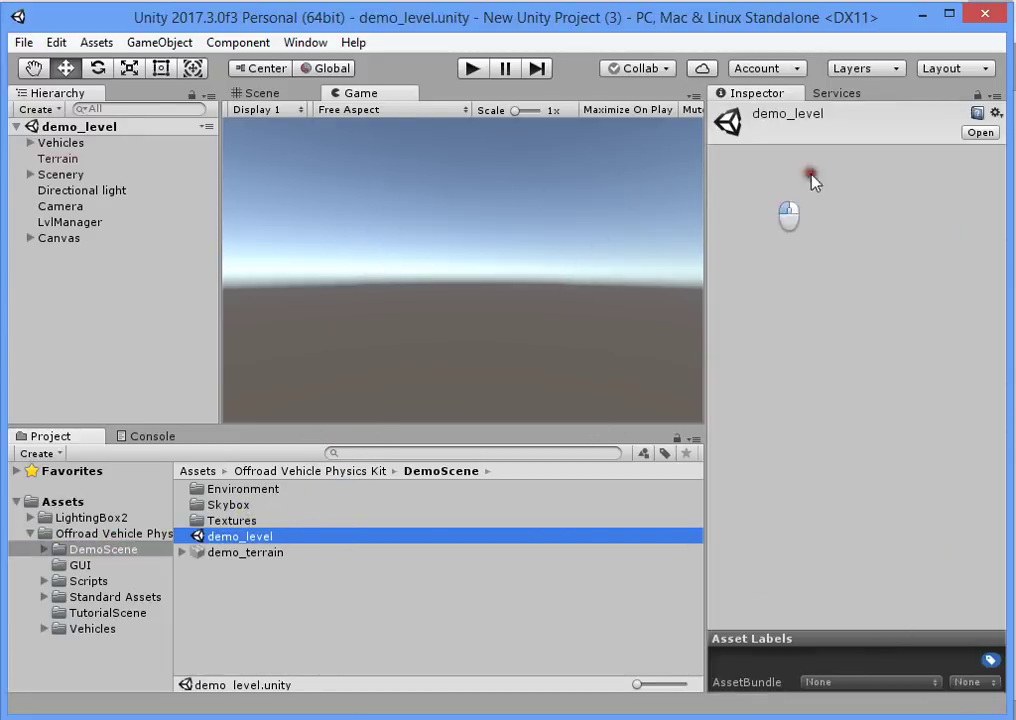
left_click(950, 16)
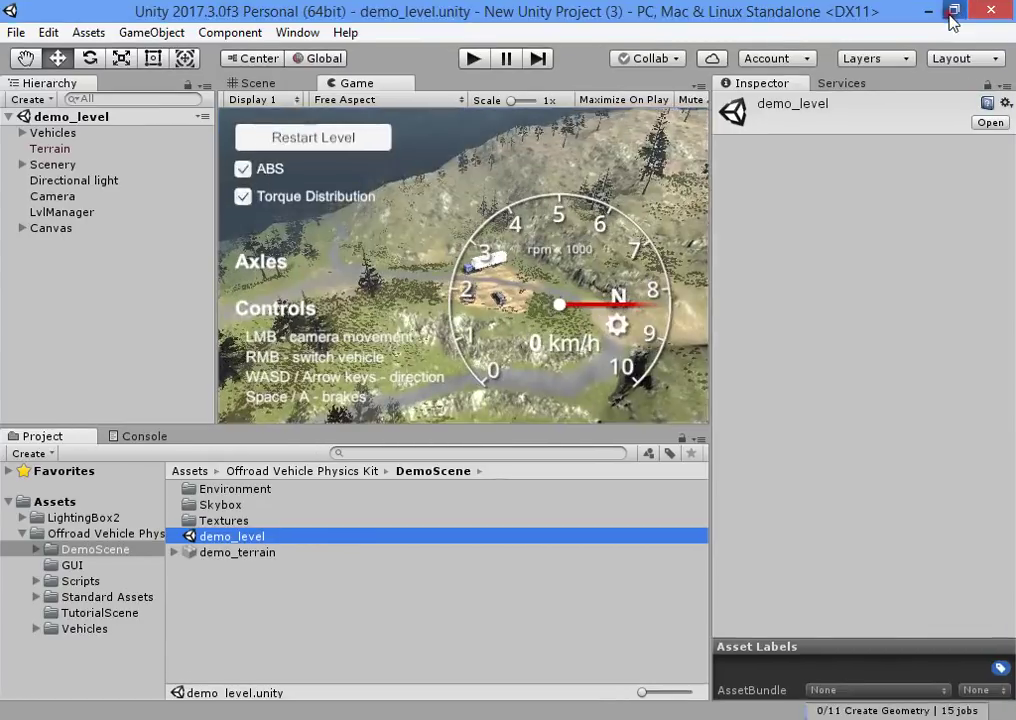
Step: Show the Scene view and look around the terrain to bring the parked vehicles close up
left_click(290, 83)
right_click_drag(470, 331, 385, 267)
right_click_drag(565, 253, 100, 377)
right_click_drag(99, 371, 551, 352)
right_click_drag(442, 372, 728, 385)
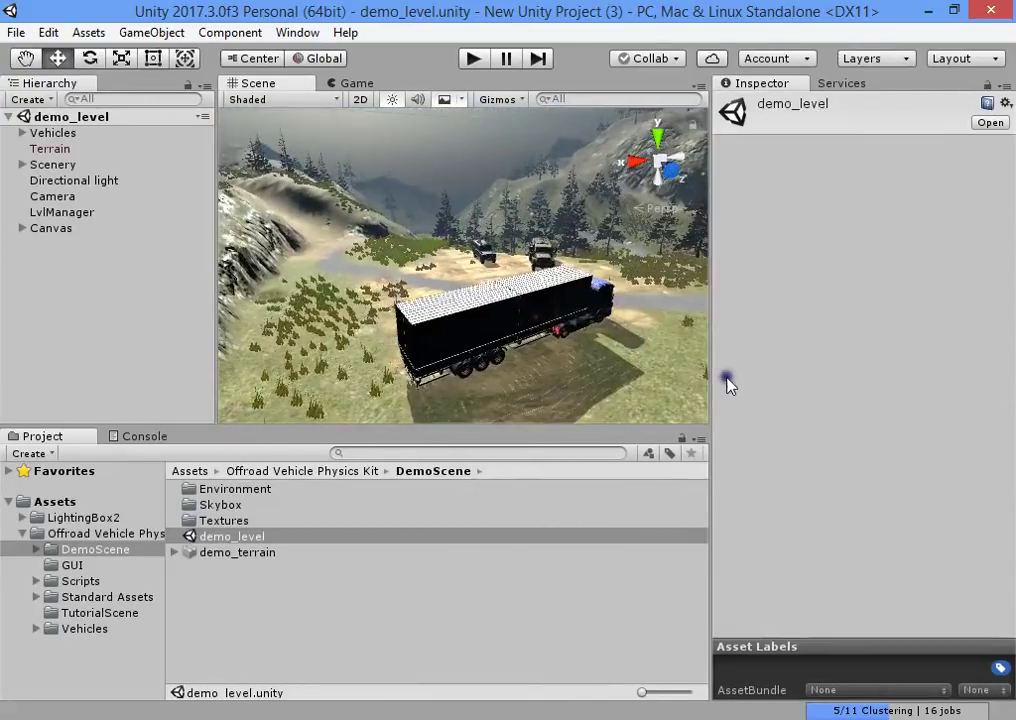
Step: Set the Color Space back to Linear in the Rendering section of the Player settings
left_click(48, 33)
left_click(204, 525)
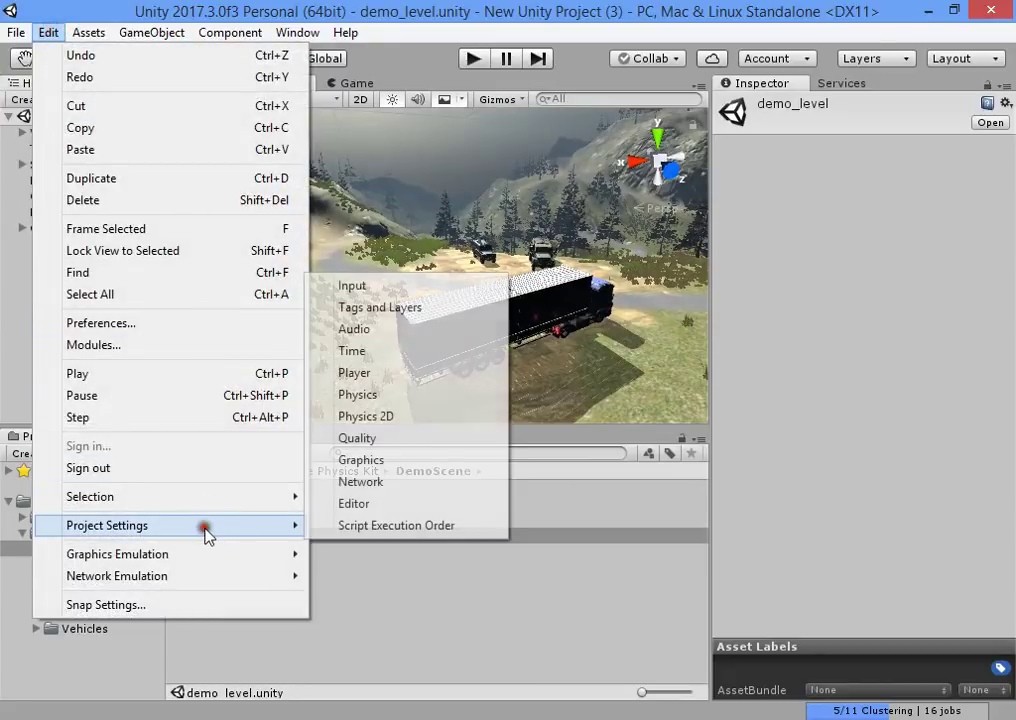
left_click(395, 372)
scroll(943, 480, "down", 5)
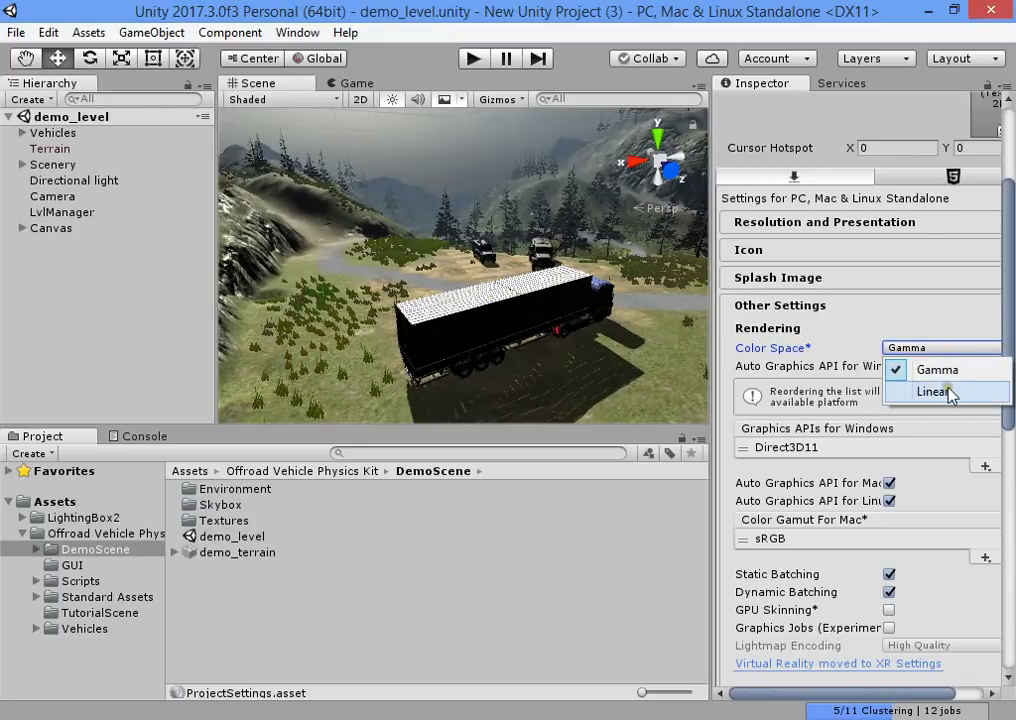
left_click(955, 396)
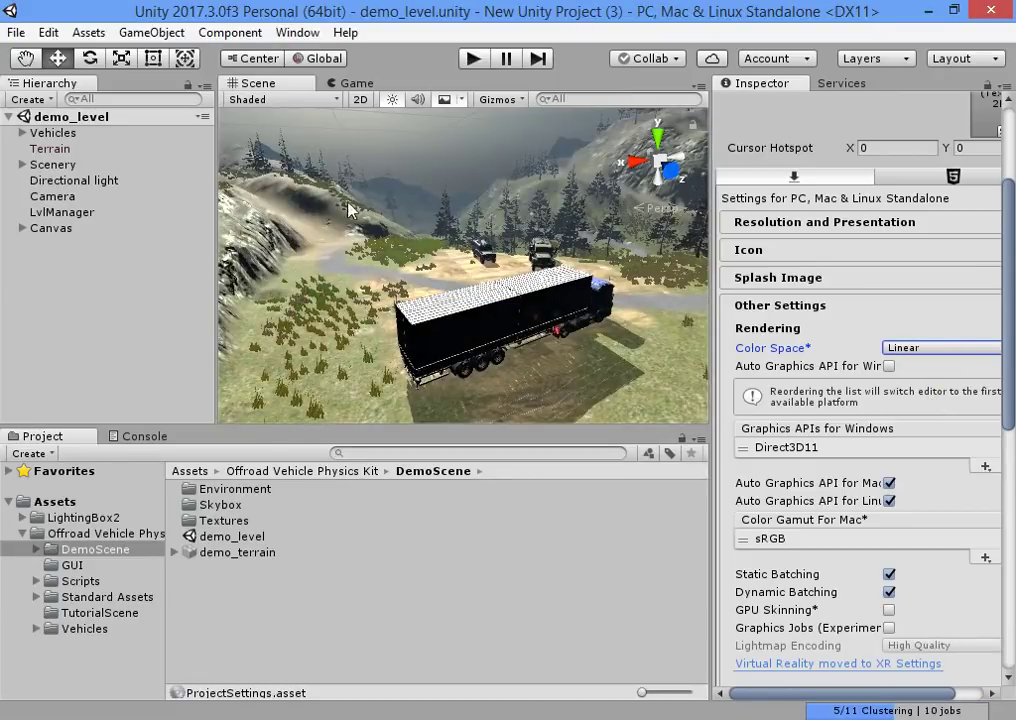
Step: Open the Lighting Box 2 window and widen its panel until all of its controls fit
right_click_drag(415, 305, 390, 300)
left_click(307, 36)
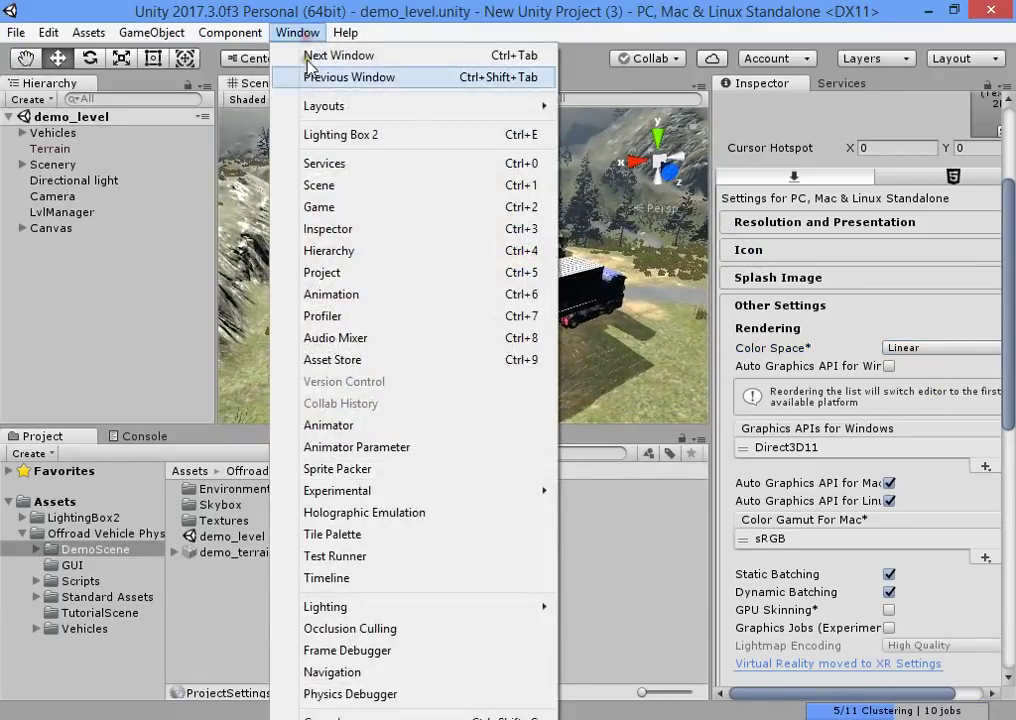
left_click(398, 142)
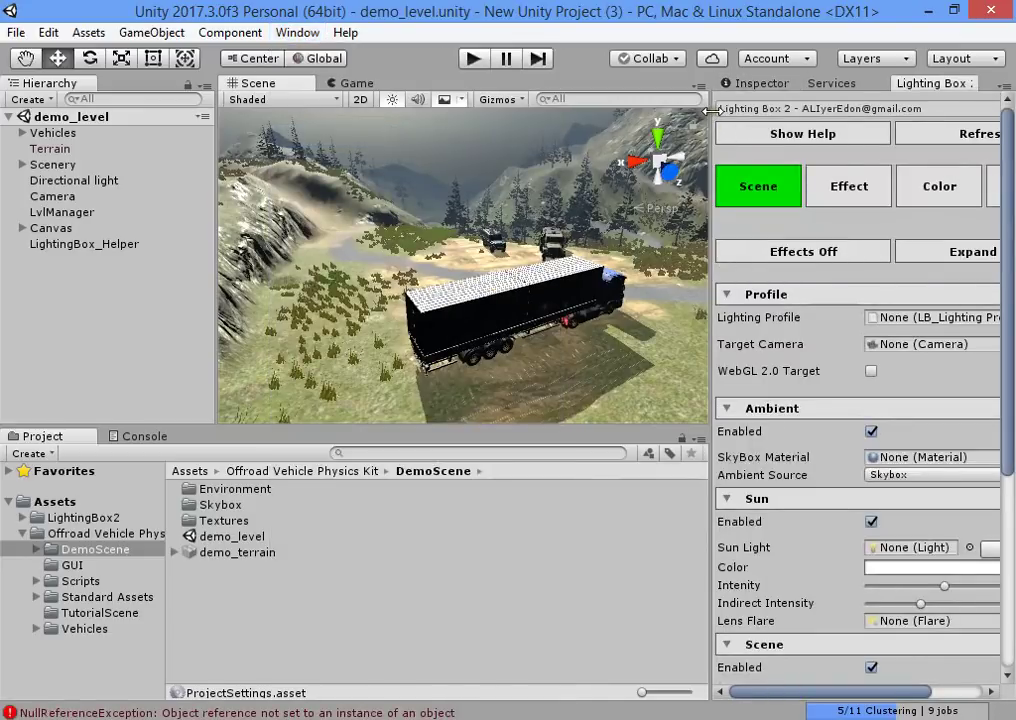
left_click_drag(711, 111, 668, 108)
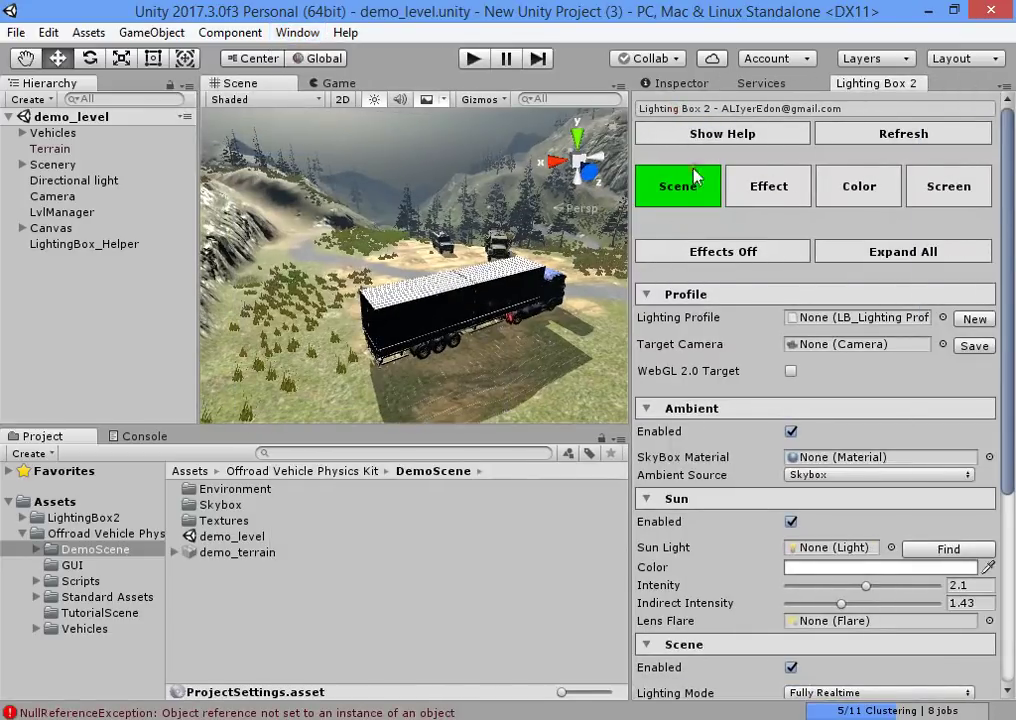
Step: Create a new lighting profile saved as Lighting_Profile_demo_level.asset in the Offroad Vehicle Physics Kit folder
left_click(985, 328)
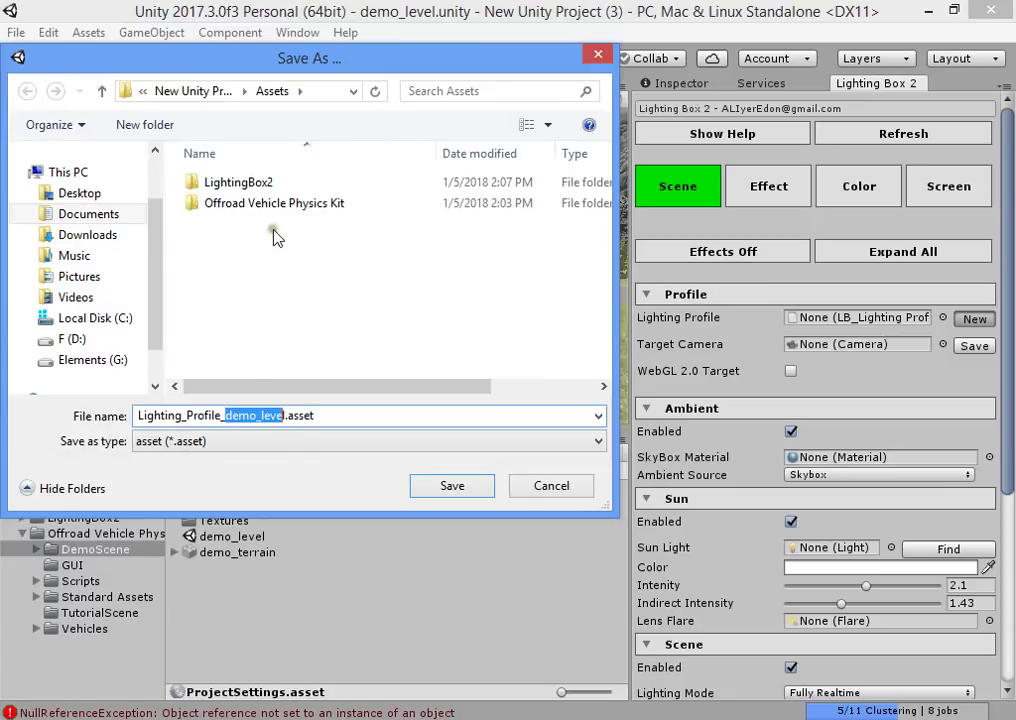
double_click(282, 204)
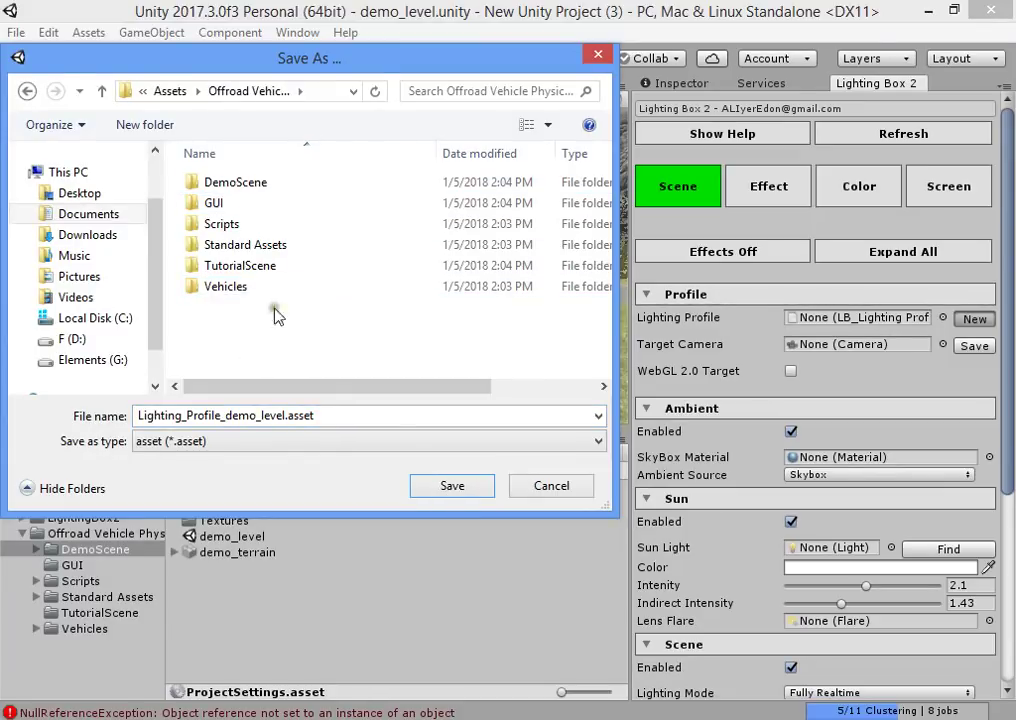
left_click(450, 487)
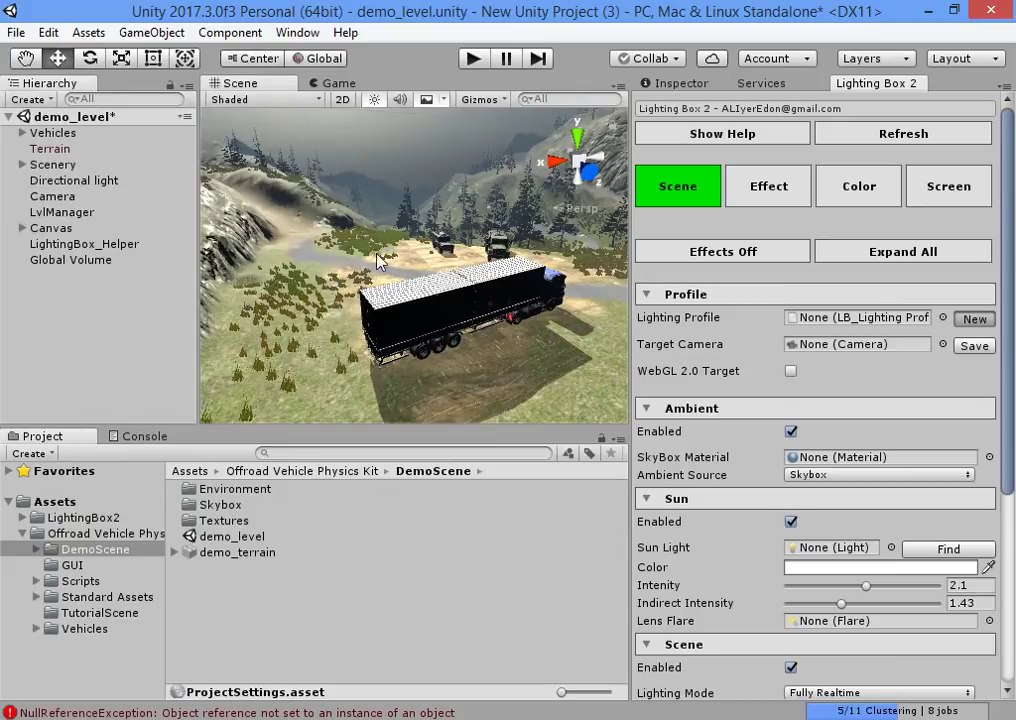
Step: Break the prefab instance of the Terrain object
right_click_drag(316, 275, 420, 260)
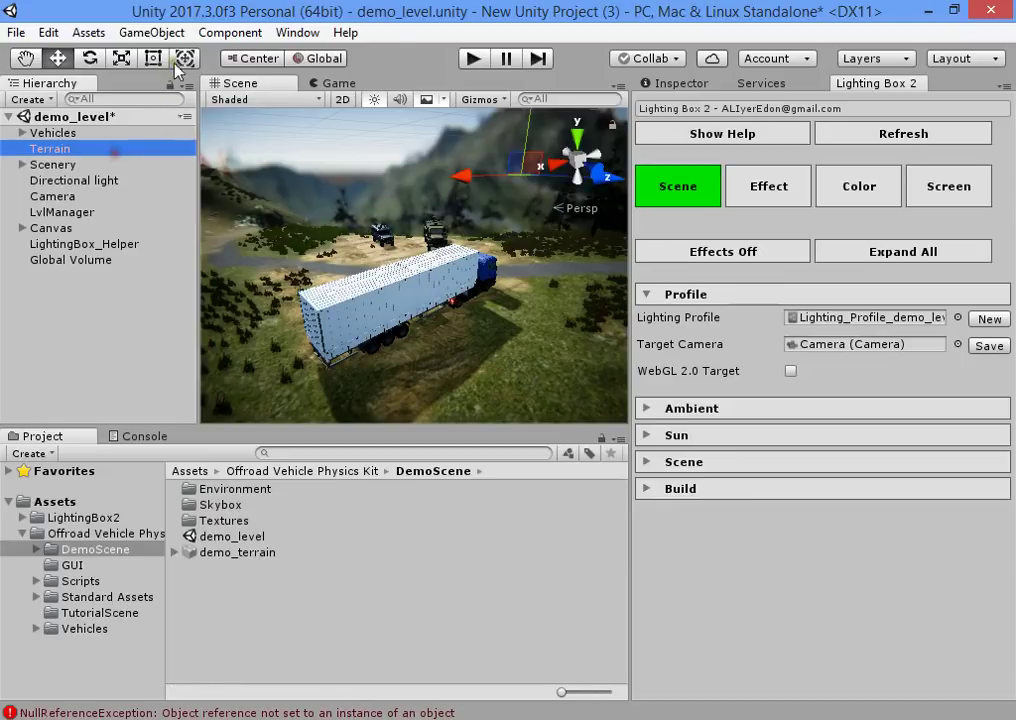
left_click(151, 32)
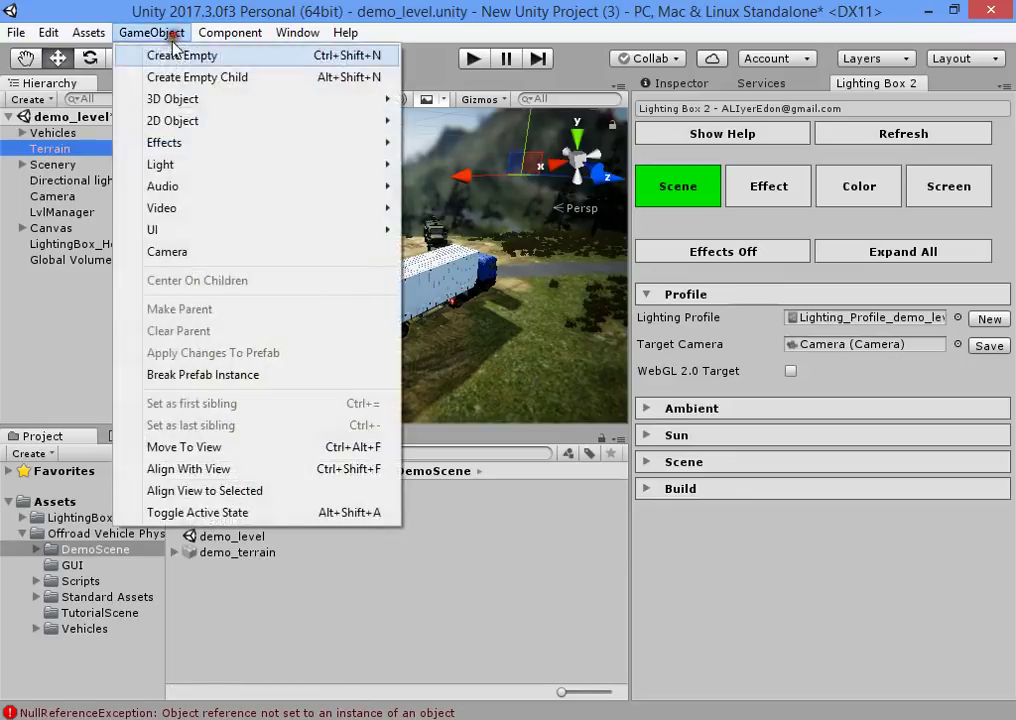
left_click(283, 377)
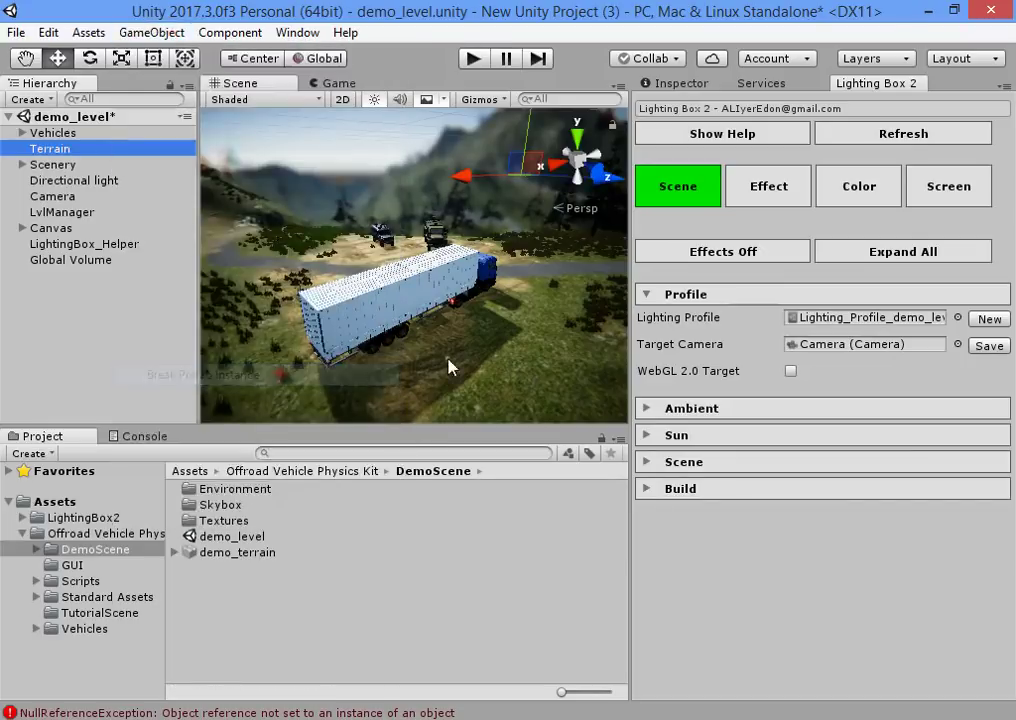
left_click(490, 323)
left_click(354, 135)
left_click_drag(399, 292, 632, 310, "alt")
right_click_drag(631, 303, 712, 287)
key("w")
left_click_drag(713, 293, 806, 264, "alt")
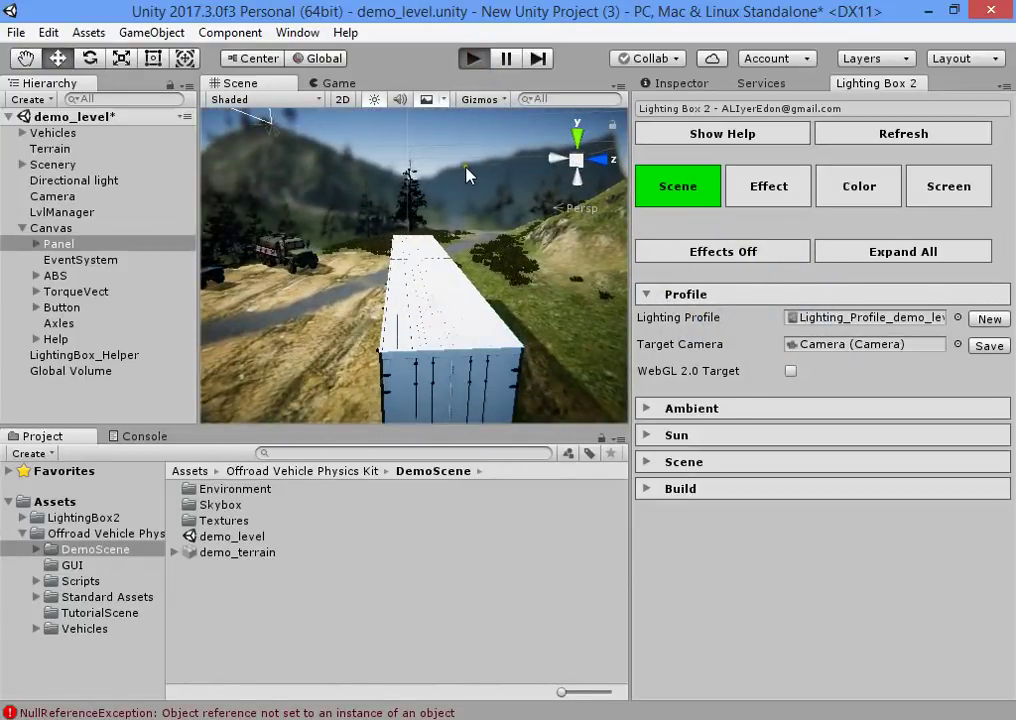
Step: Run the game, set the Game view resolution to 1080P (1920x1080), and turn the game camera around the vehicles
key("ctrl+p")
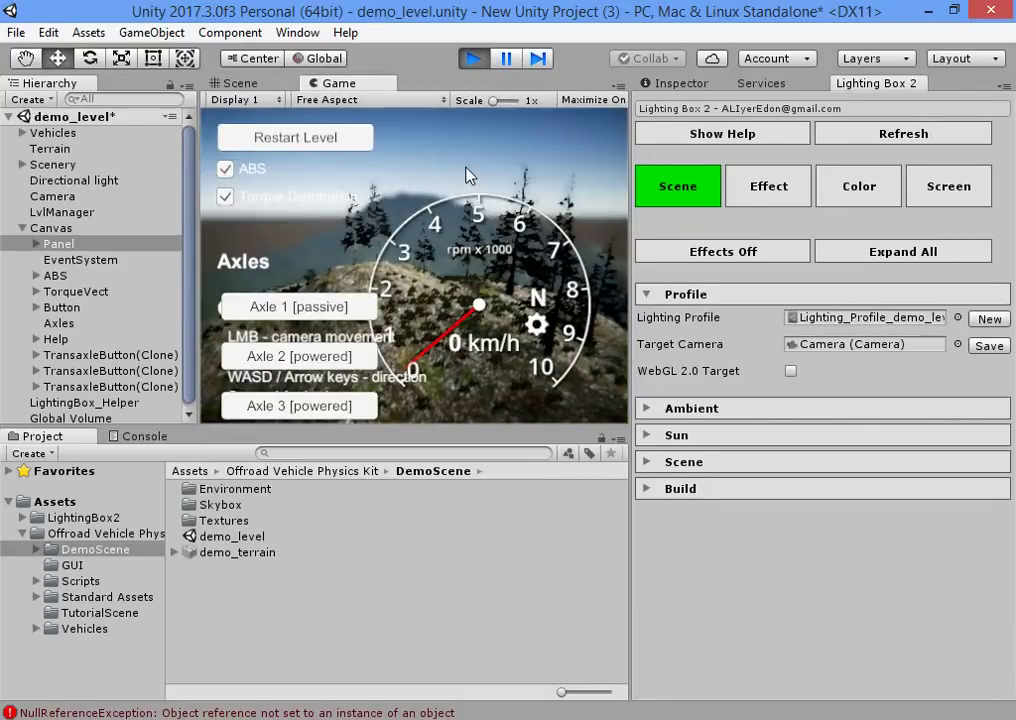
left_click(420, 100)
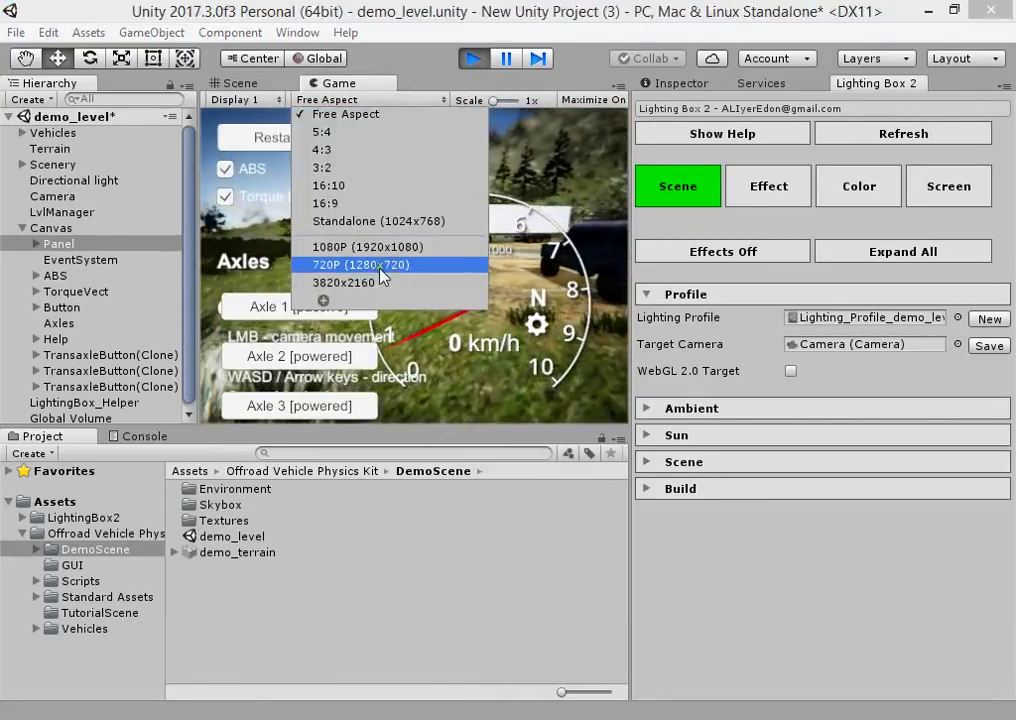
left_click(362, 248)
left_click_drag(436, 187, 346, 243)
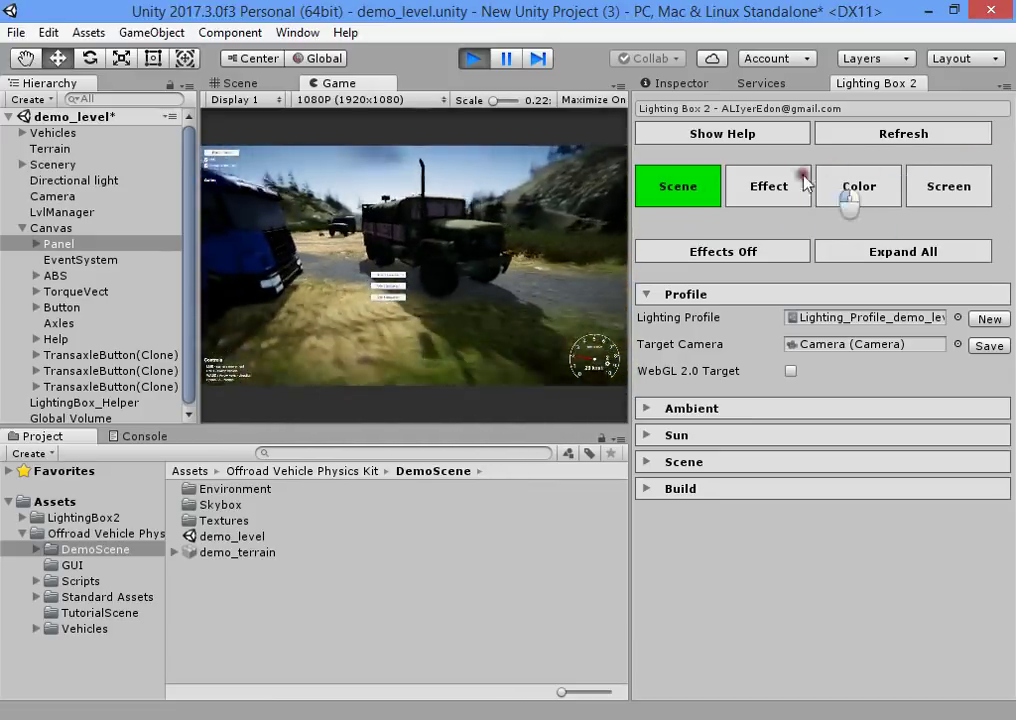
Step: Toggle the Lighting Box effects off and on repeatedly to compare the running game with and without them
left_click(745, 252)
left_click(745, 252)
left_click(745, 252)
left_click(745, 252)
left_click(745, 252)
left_click(745, 252)
left_click(745, 252)
left_click(745, 252)
left_click(745, 252)
left_click(745, 252)
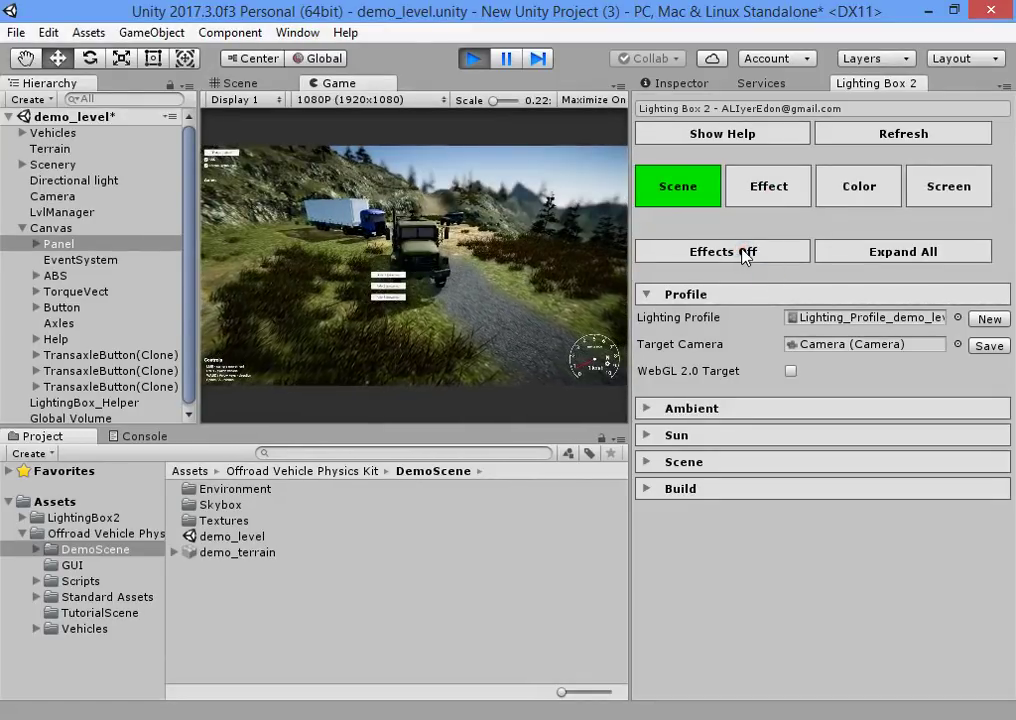
left_click(745, 252)
left_click(745, 252)
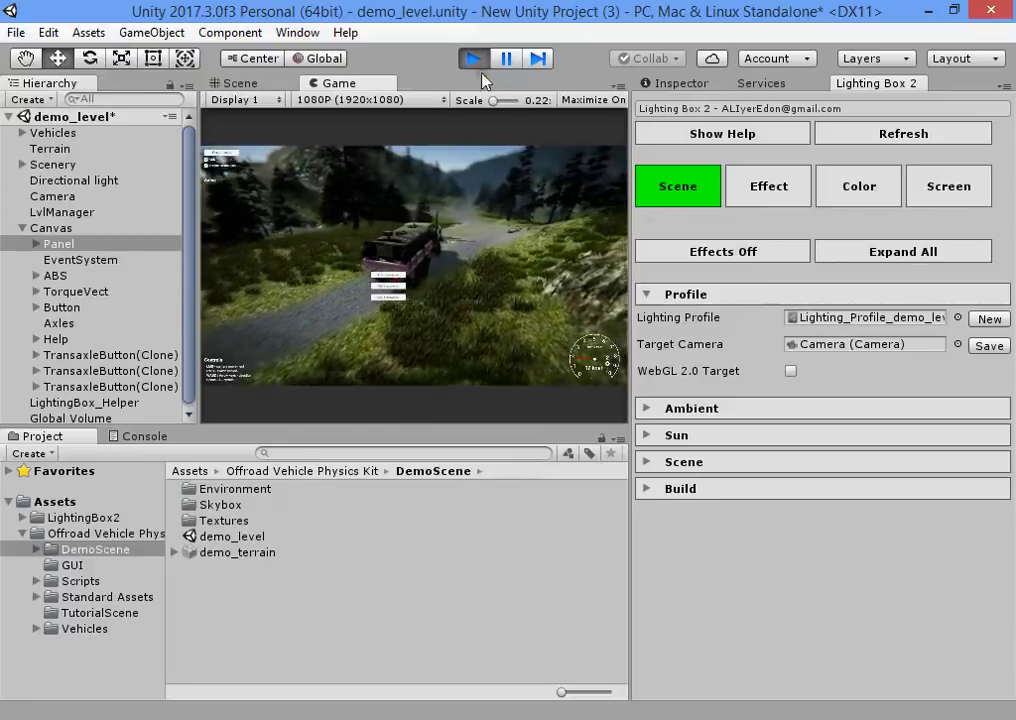
Step: Stop the game and examine the parked truck and its surroundings in the Scene view
left_click(473, 58)
right_click_drag(470, 200, 424, 265)
scroll(422, 258, "down", 4)
middle_click_drag(558, 266, 558, 266)
left_click_drag(557, 266, 495, 231, "alt")
scroll(421, 280, "down", 3)
scroll(400, 285, "up", 4)
middle_click_drag(397, 286, 427, 270)
left_click_drag(427, 270, 405, 262, "alt")
Step: Turn off Depth of Field in the Lighting Box effect settings
left_click(795, 190)
left_click(857, 192)
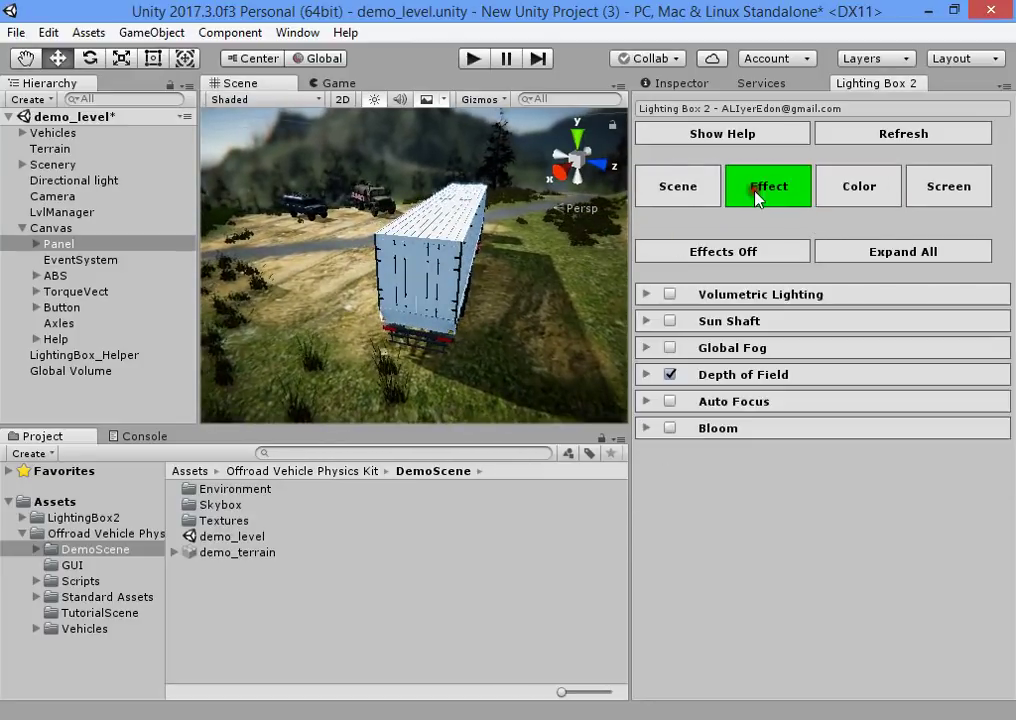
left_click(680, 188)
left_click(795, 190)
left_click(872, 198)
left_click(778, 198)
left_click(678, 187)
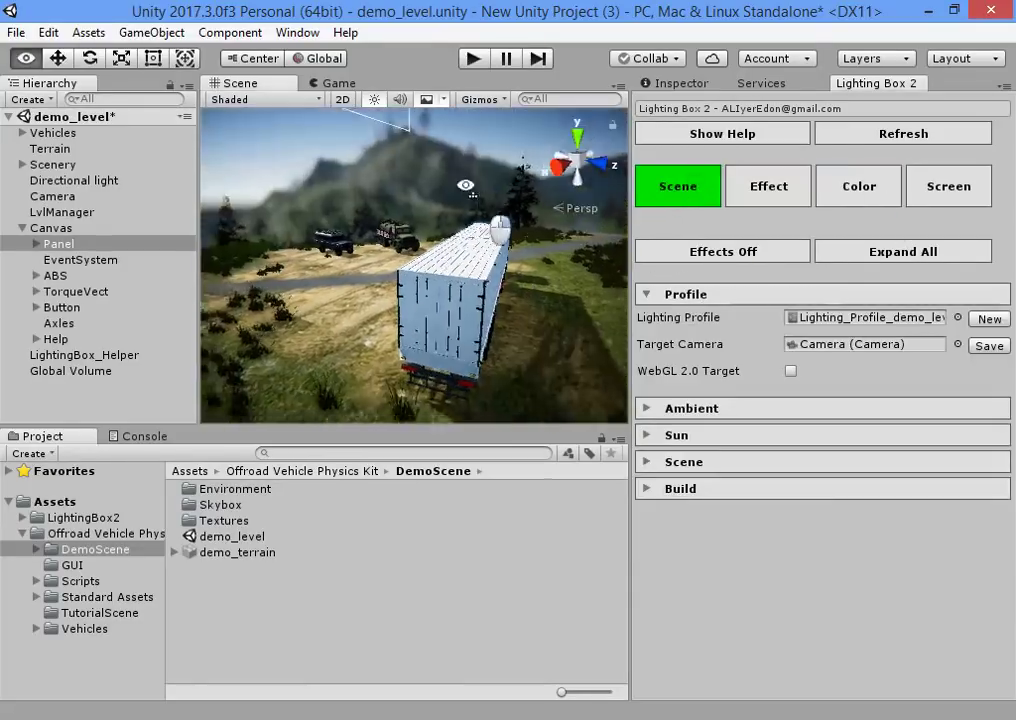
left_click(770, 195)
left_click(670, 375)
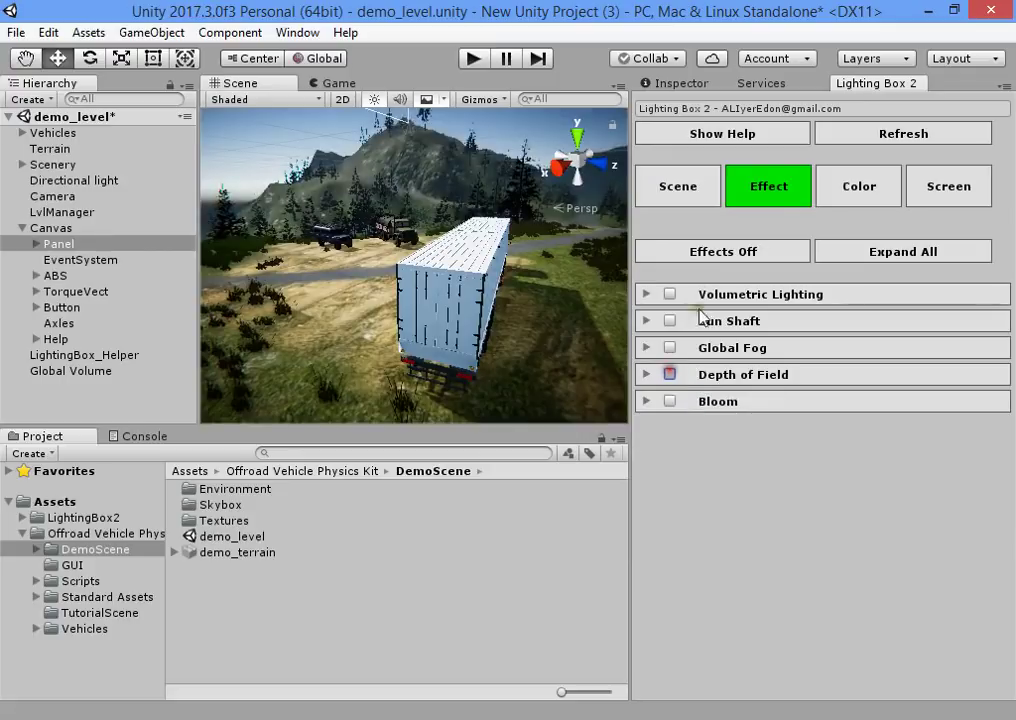
Step: Enable the Global Fog effect and set its density to 3.3
left_click(705, 197)
left_click_drag(540, 300, 700, 200, "alt")
left_click(778, 198)
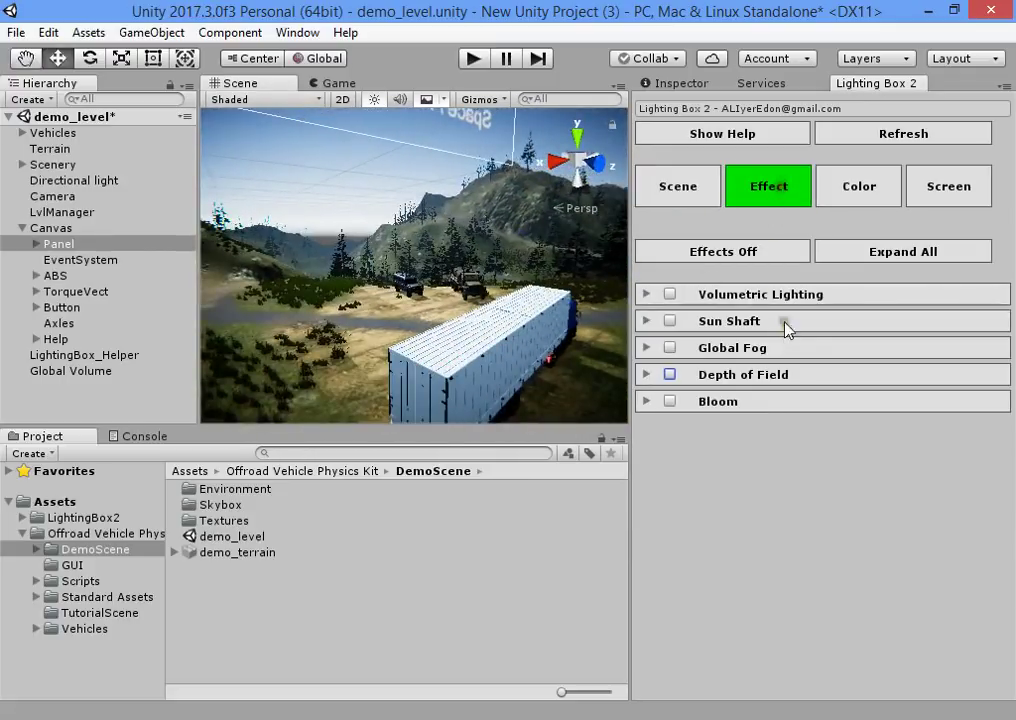
left_click(742, 348)
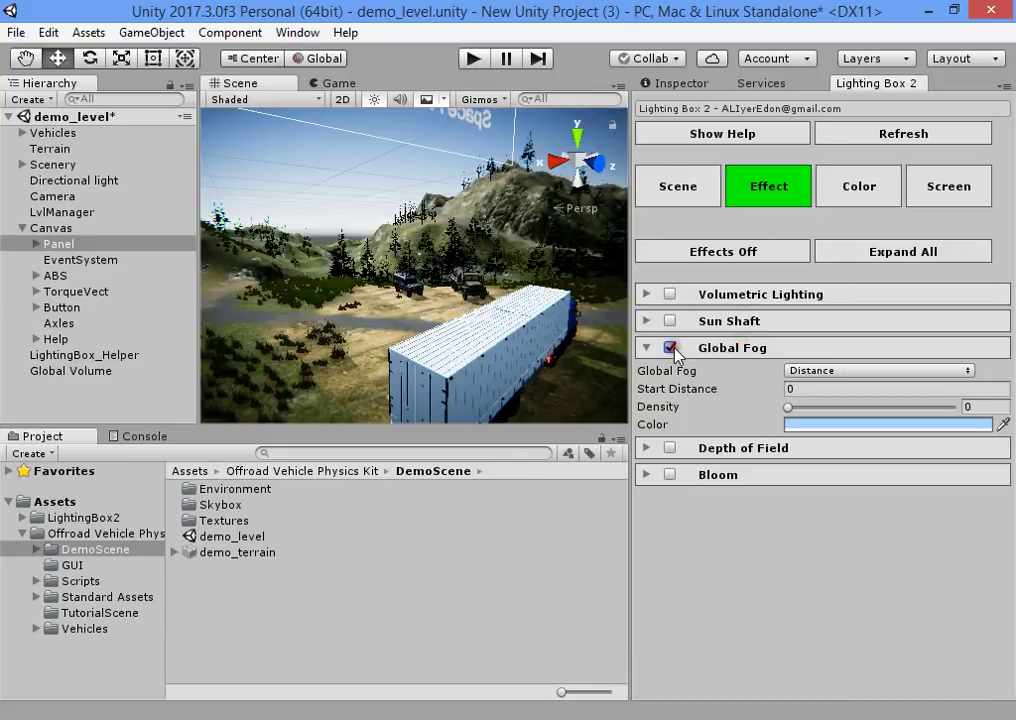
mouse_move(605, 345)
left_mouse_down("alt")
mouse_move(553, 289)
mouse_move(597, 330)
left_mouse_up("alt")
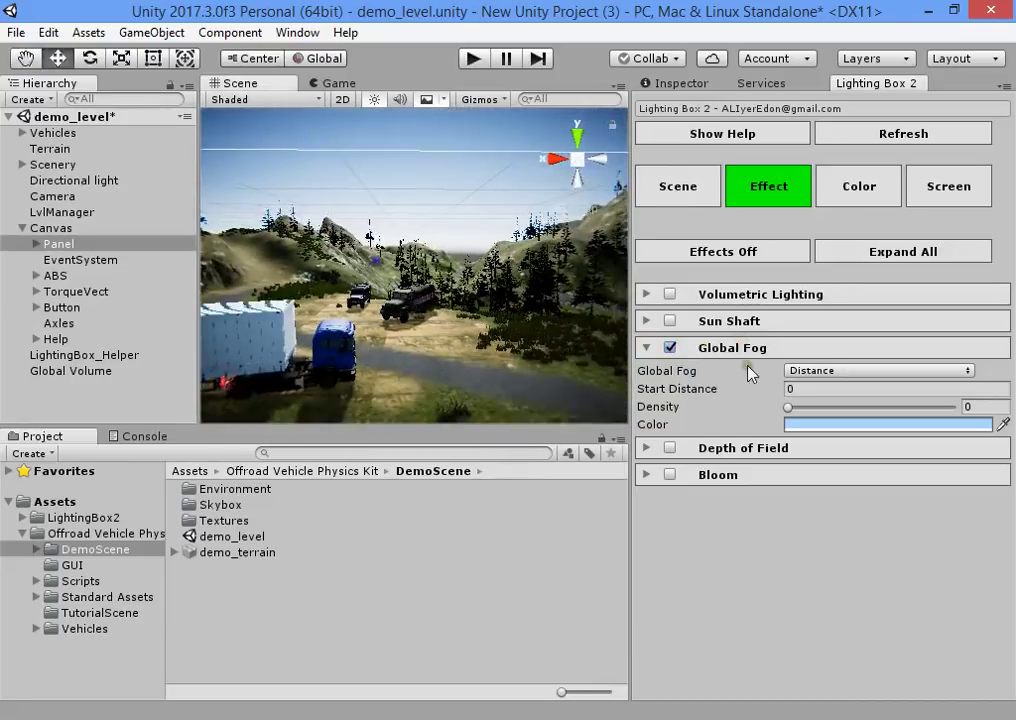
left_click_drag(791, 412, 810, 407)
Step: Select the terrain near the grass patch and show its Paint Trees settings in the Inspector
left_click_drag(600, 310, 473, 268, "alt")
left_click(473, 268)
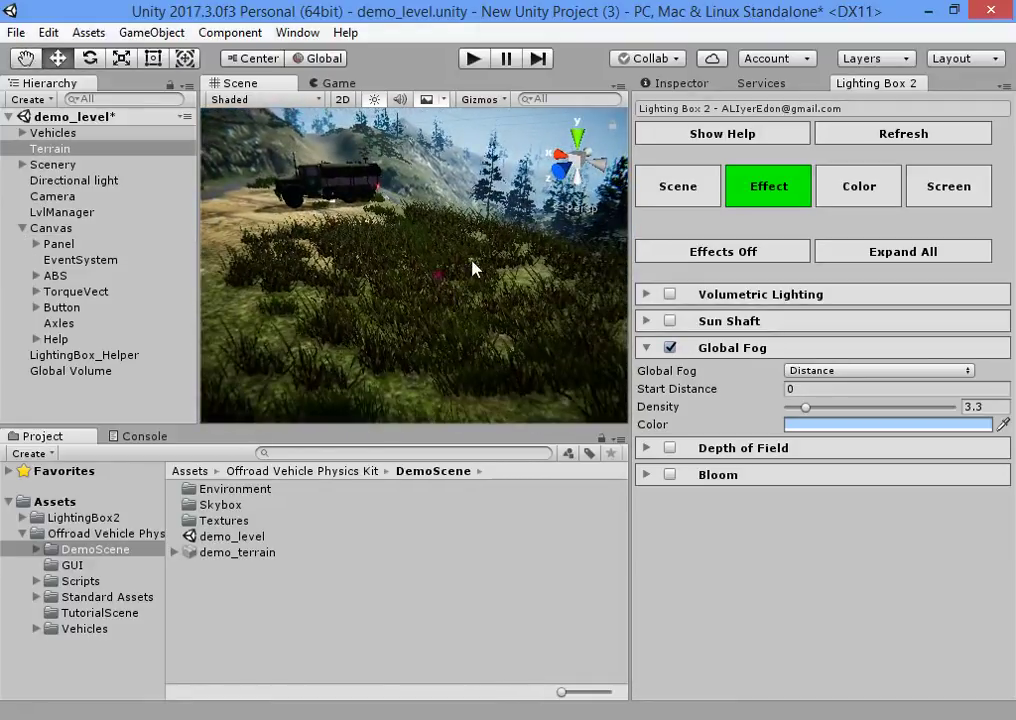
left_click(875, 195)
left_click(763, 83)
left_click(700, 82)
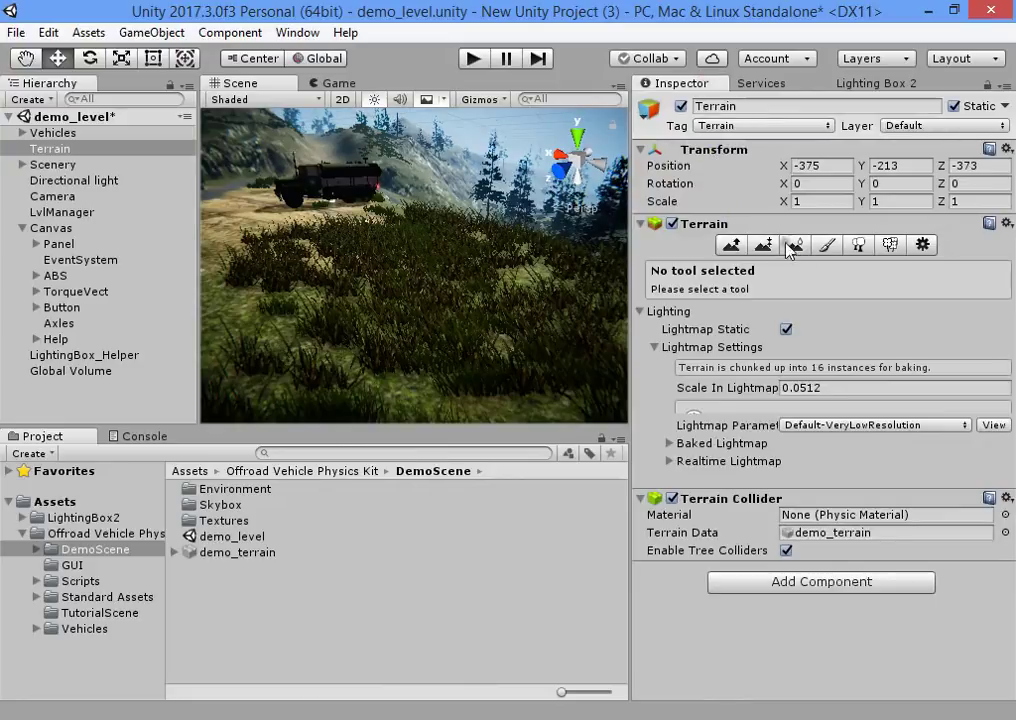
left_click(858, 244)
Step: Close the Services panel docked between the Inspector and Lighting Box 2
left_click(862, 84)
left_click(763, 83)
left_click(700, 84)
left_click(862, 84)
right_click(794, 81)
left_click(797, 138)
left_click(912, 191)
left_click(856, 190)
left_click(701, 190)
left_click(752, 188)
left_click(692, 188)
left_click(769, 188)
left_click(858, 188)
Step: Show the terrain's Paint Details settings and go through its grass types one by one
left_click(700, 84)
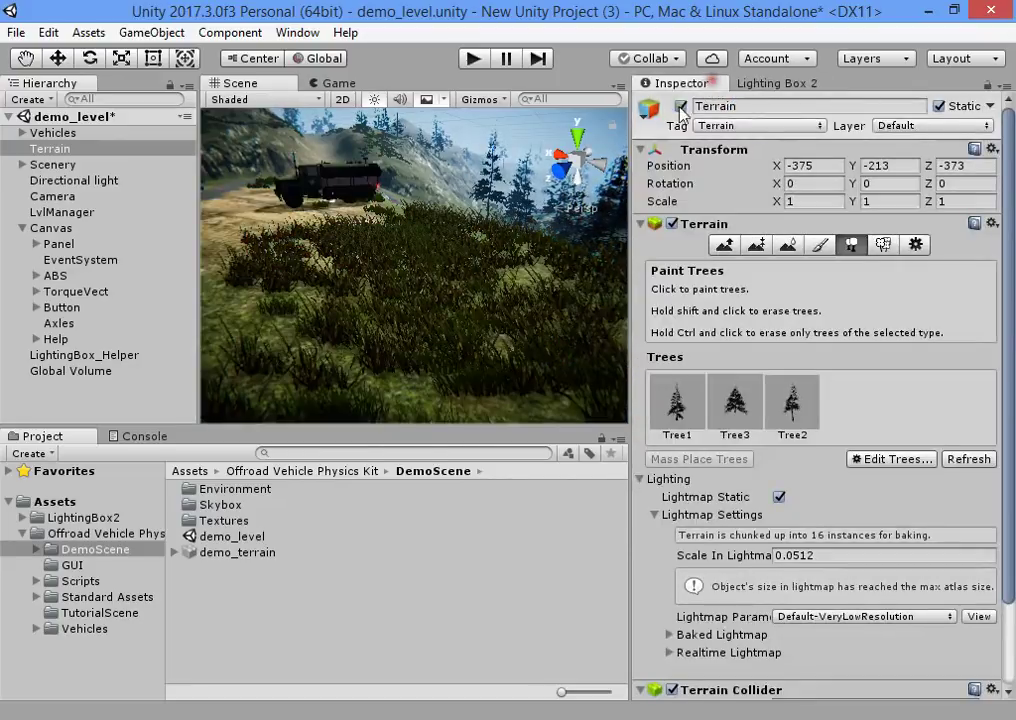
left_click(880, 245)
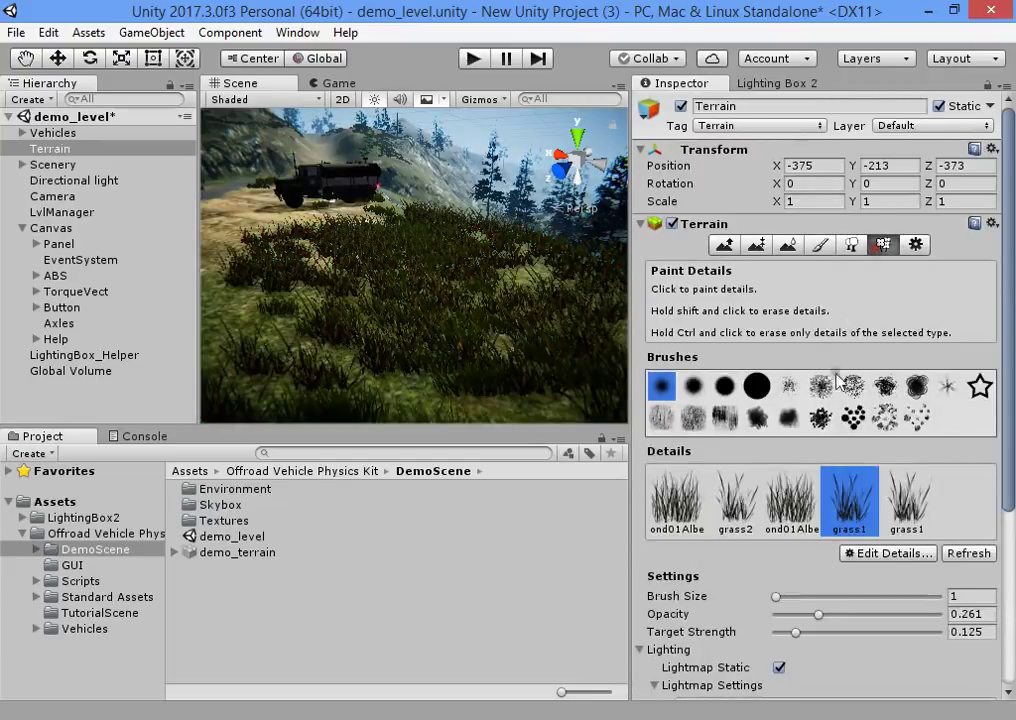
left_click(907, 500)
left_click(849, 500)
left_click(735, 500)
left_click(677, 500)
left_click(849, 500)
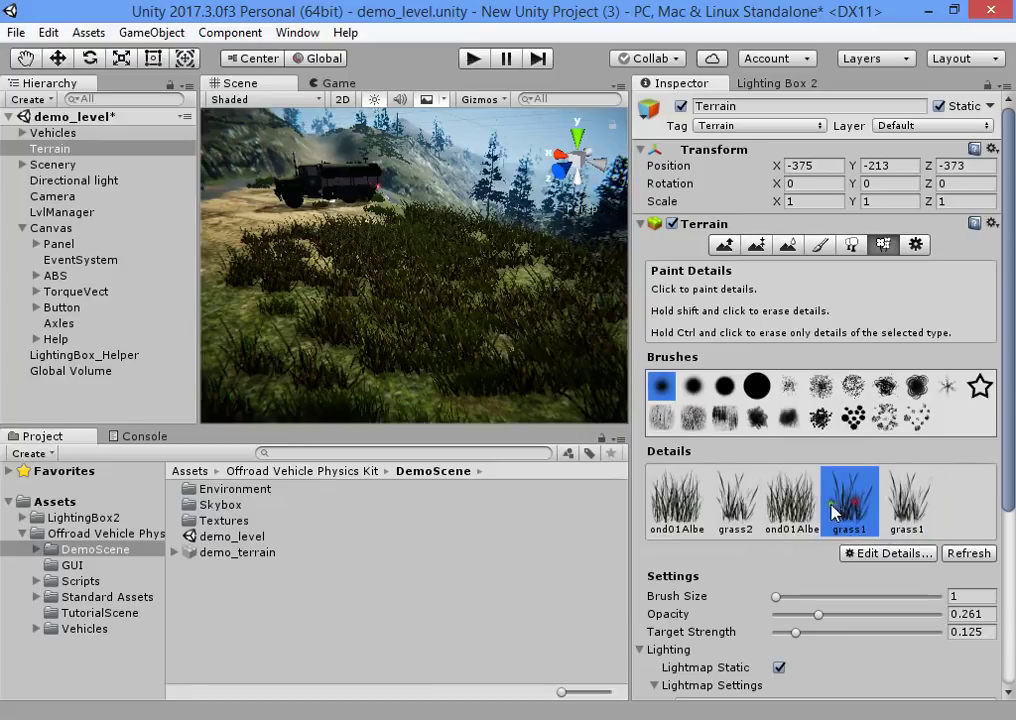
Step: Remove all of the terrain's grass details except the first one
left_click(910, 500)
left_click(888, 553)
left_click(884, 623)
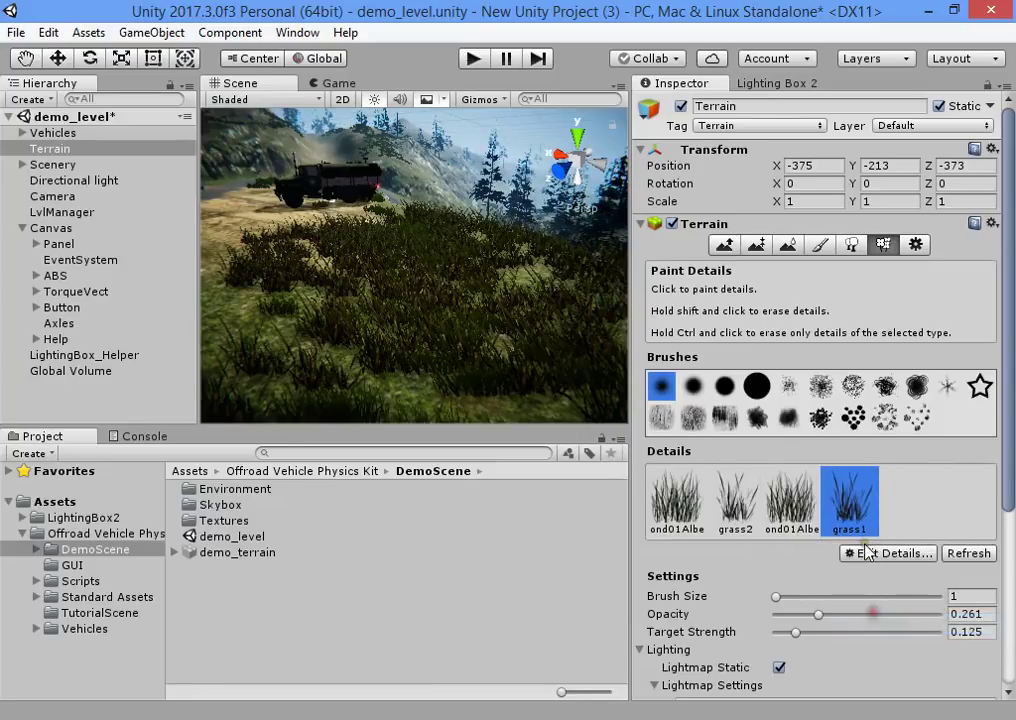
left_click(888, 553)
left_click(880, 622)
left_click(864, 552)
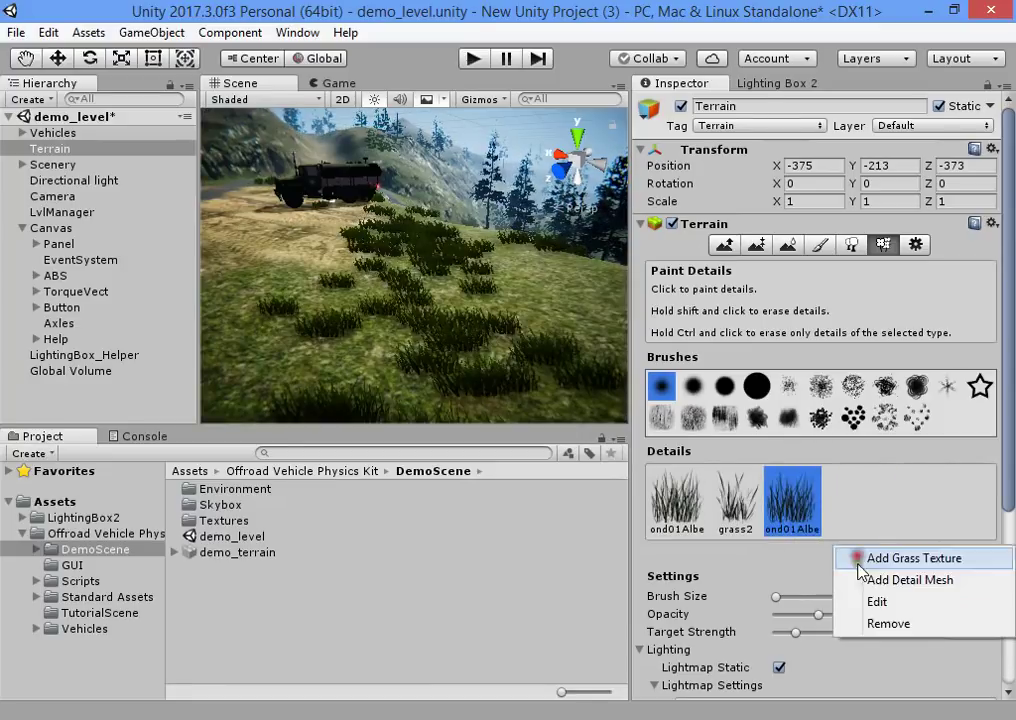
left_click(868, 624)
left_click(858, 552)
left_click(864, 622)
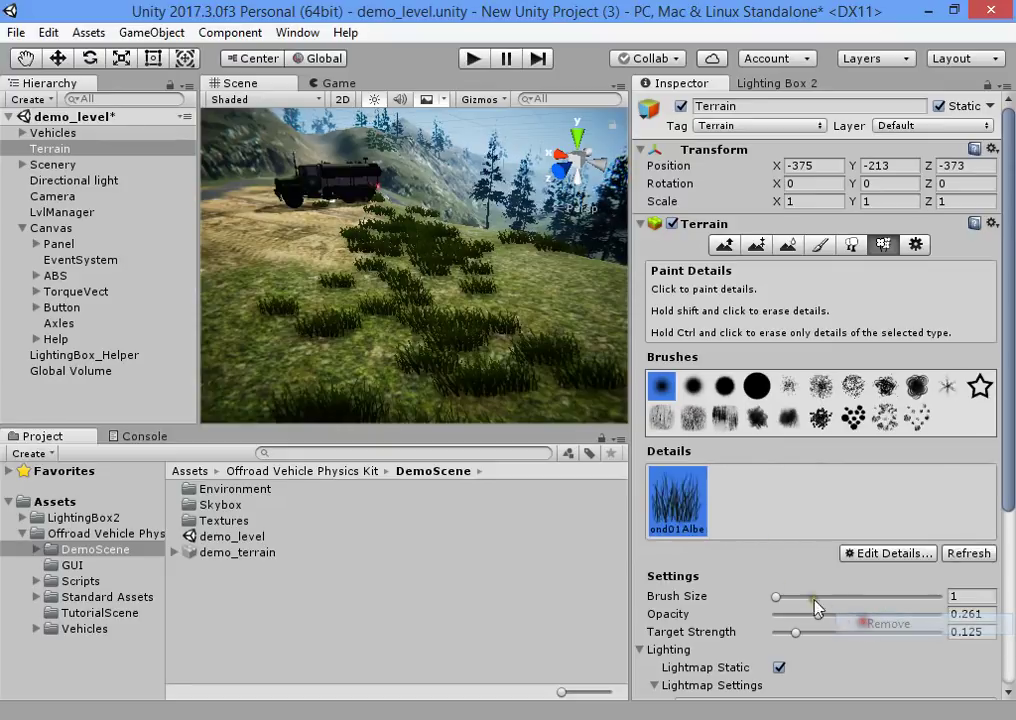
Step: Edit the terrain's remaining grass detail, search the textures for "grass" and set its Detail Texture to Grass2_Atlas
left_click(853, 556)
left_click(880, 602)
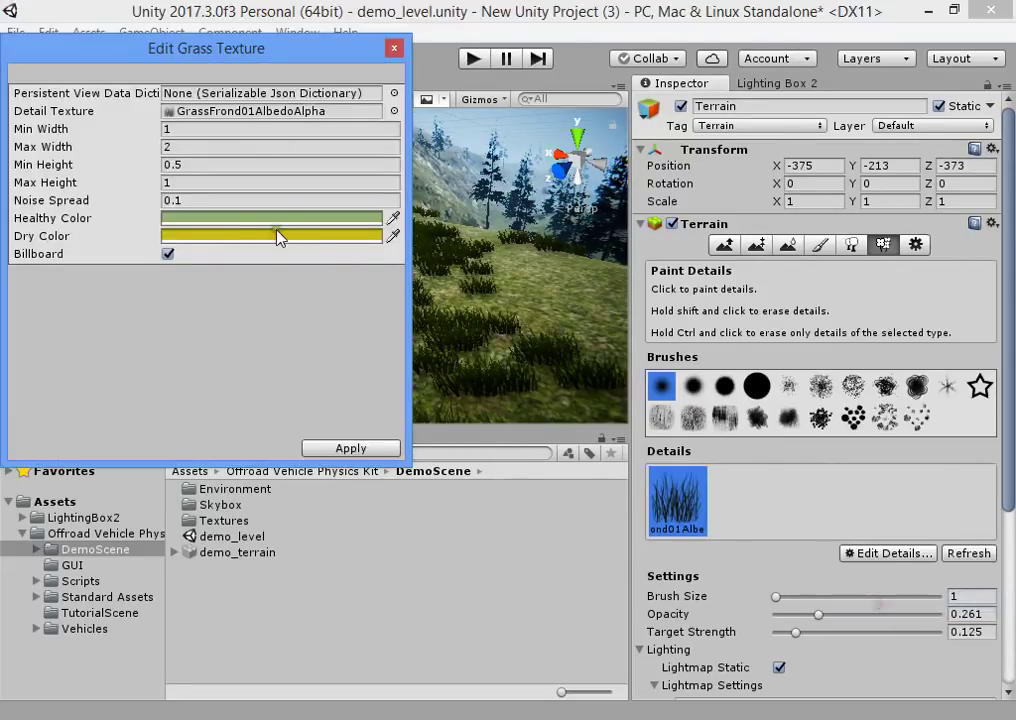
left_click(394, 111)
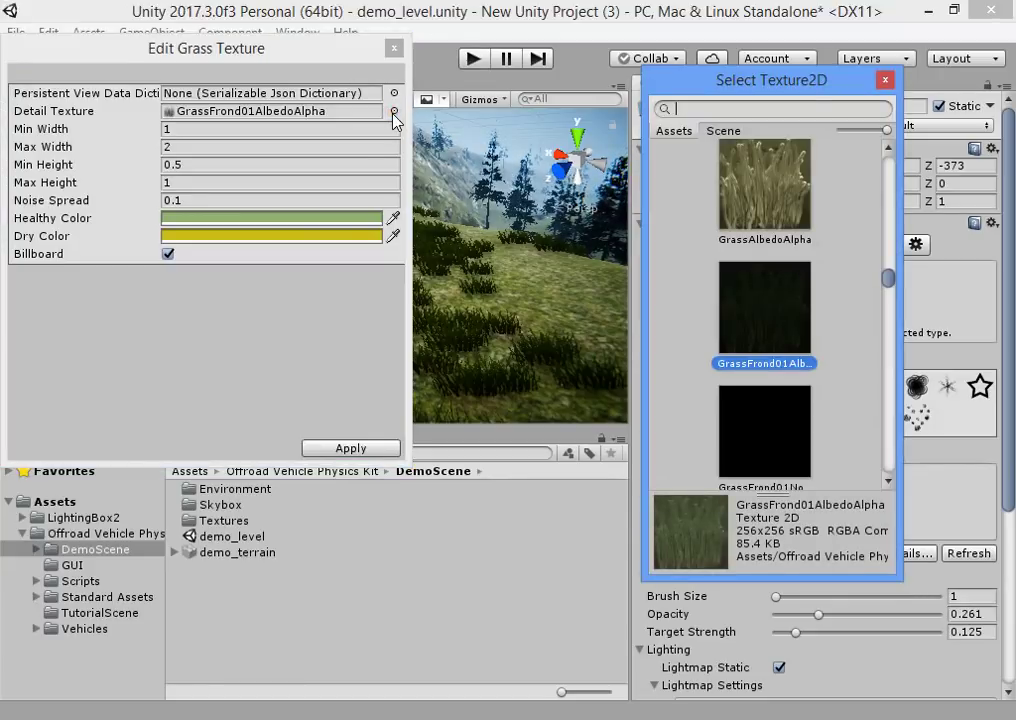
type("grass")
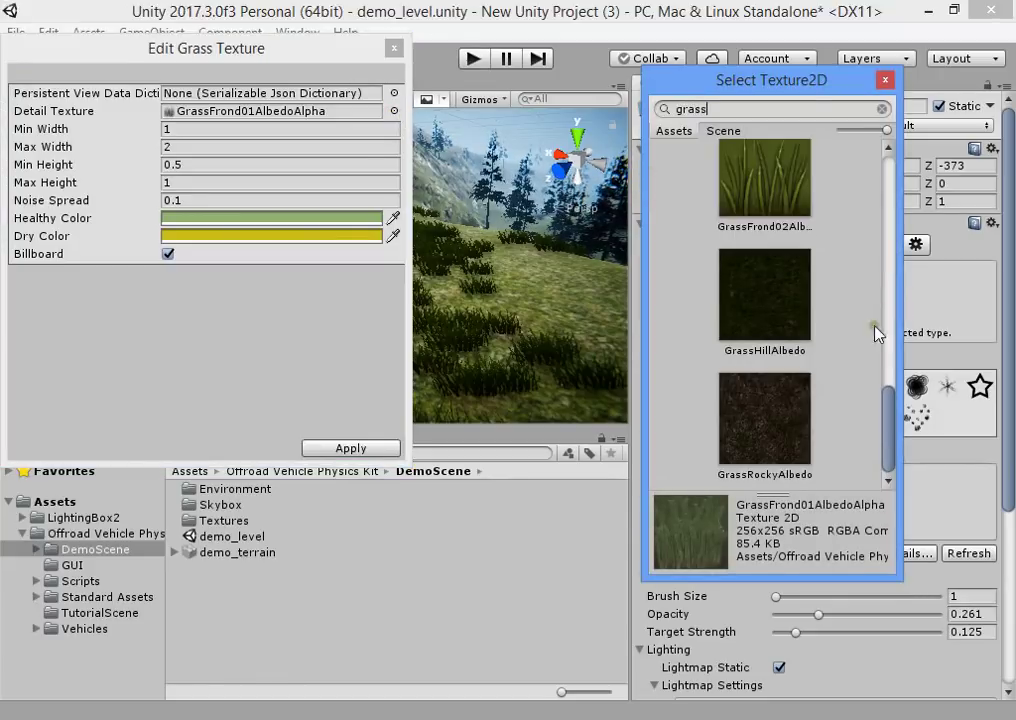
scroll(790, 335, "up", 10)
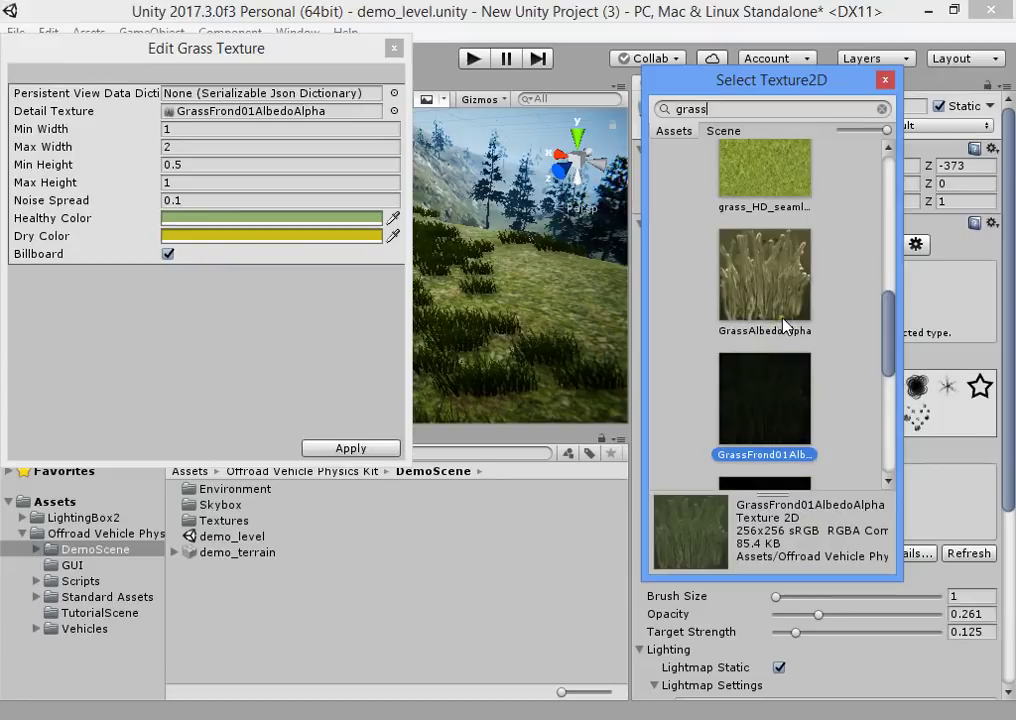
scroll(788, 324, "up", 2)
scroll(787, 322, "down", 6)
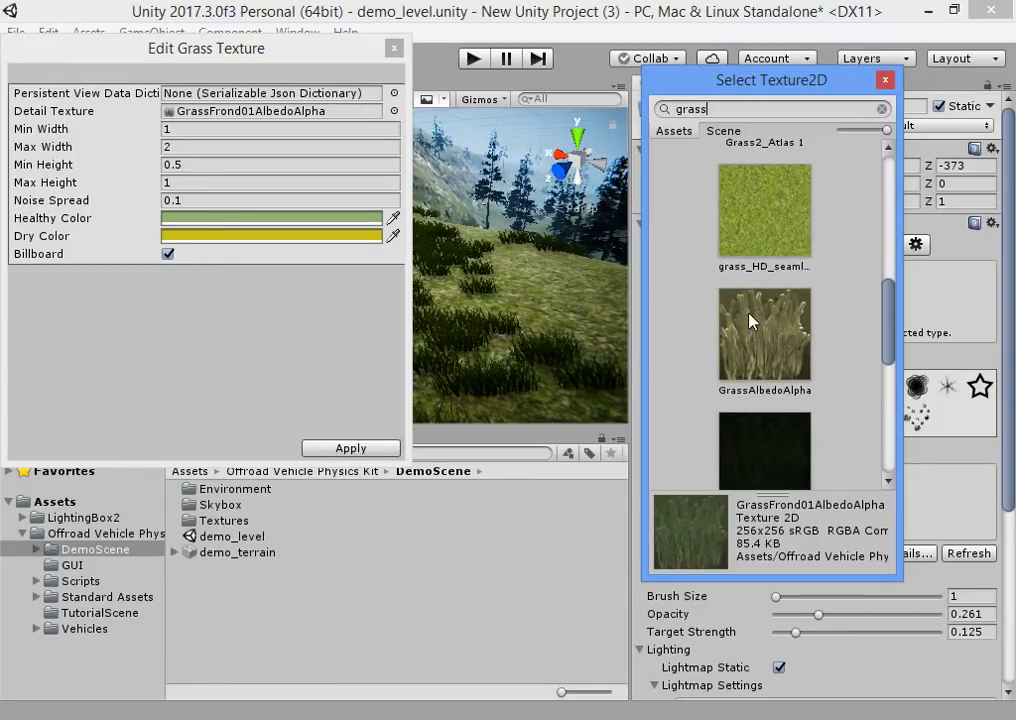
scroll(760, 322, "up", 6)
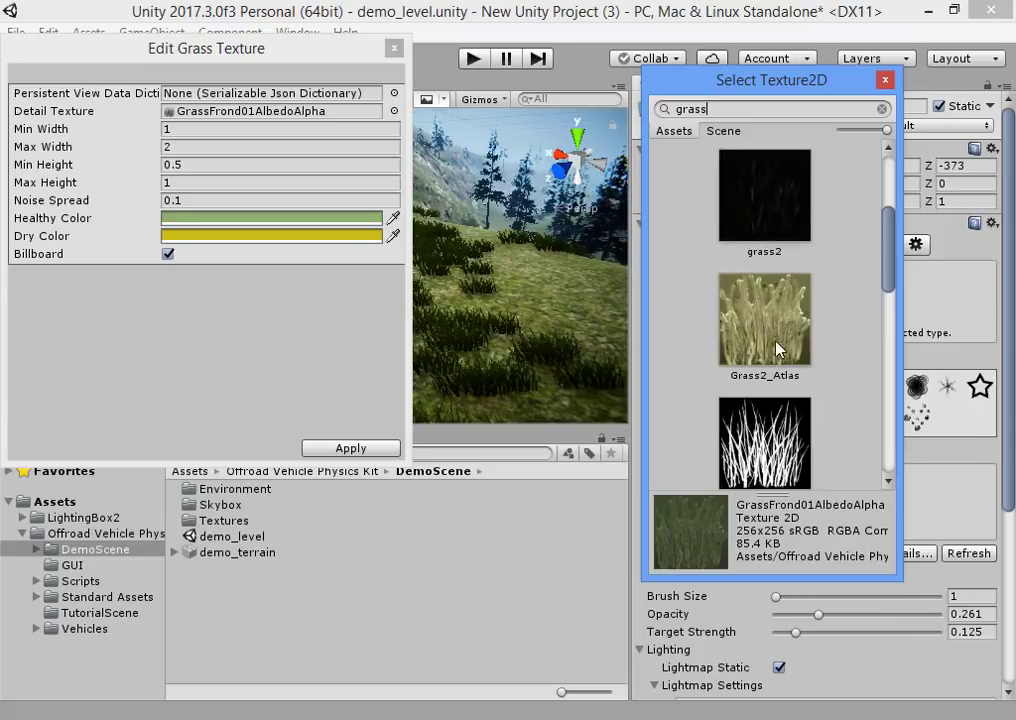
scroll(777, 333, "down", 7)
scroll(750, 390, "up", 2)
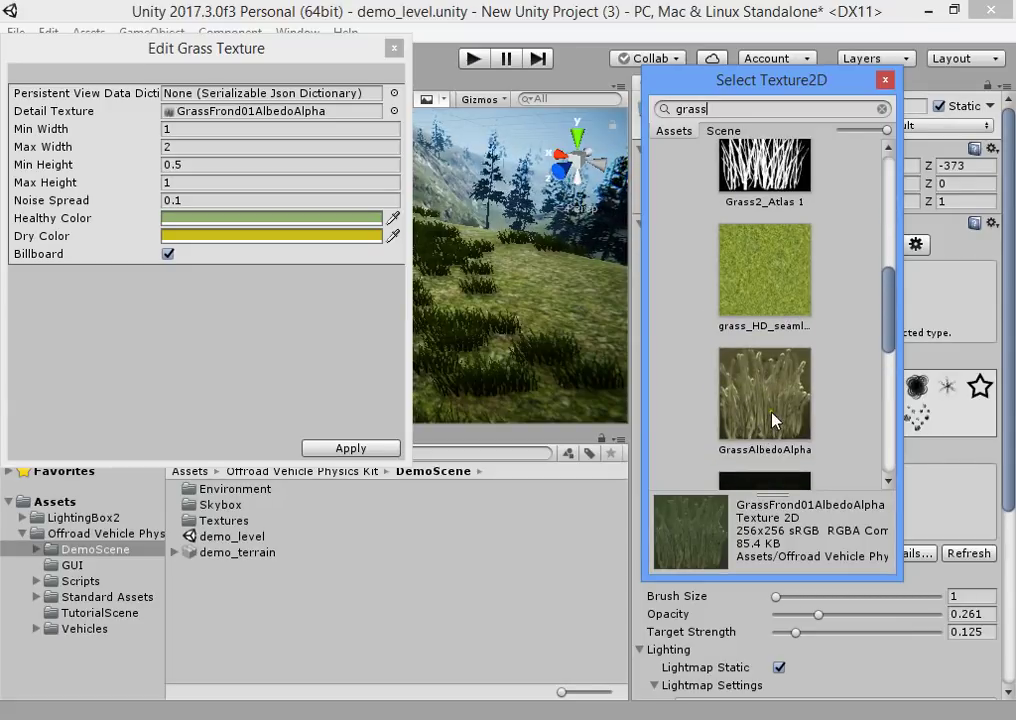
scroll(771, 420, "up", 2)
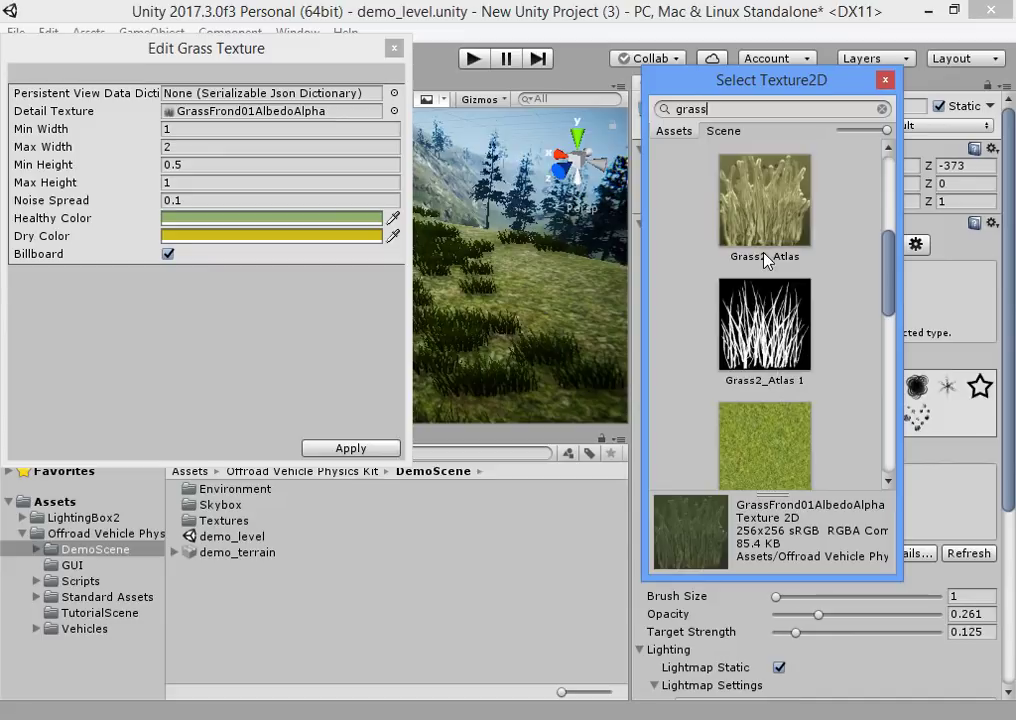
scroll(767, 262, "down", 3)
scroll(770, 275, "up", 5)
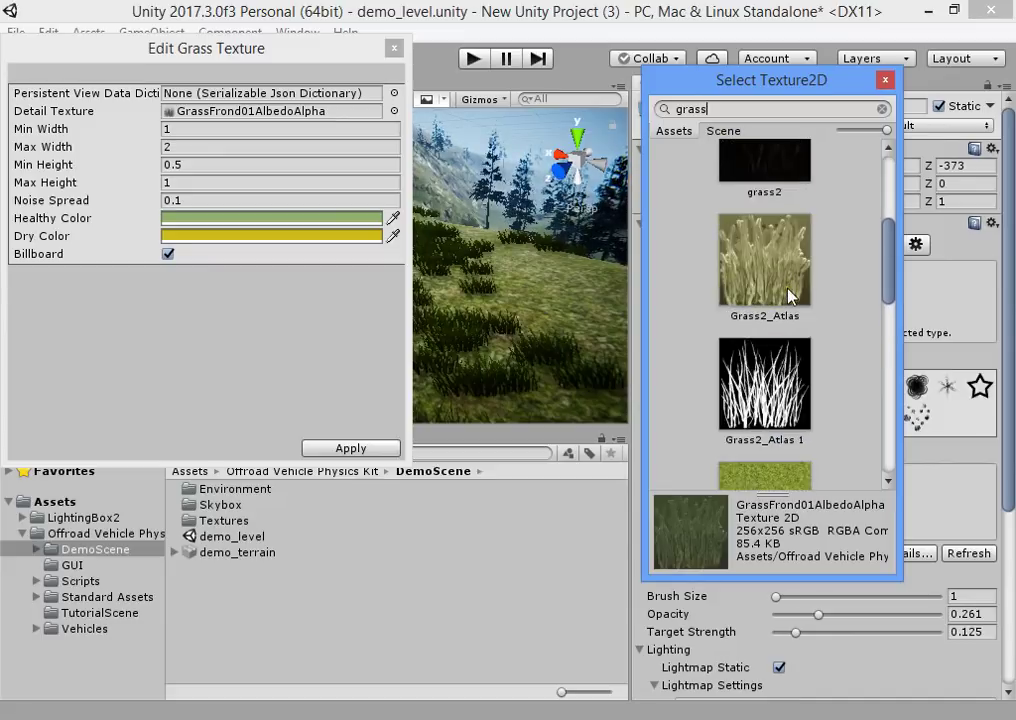
scroll(787, 290, "down", 8)
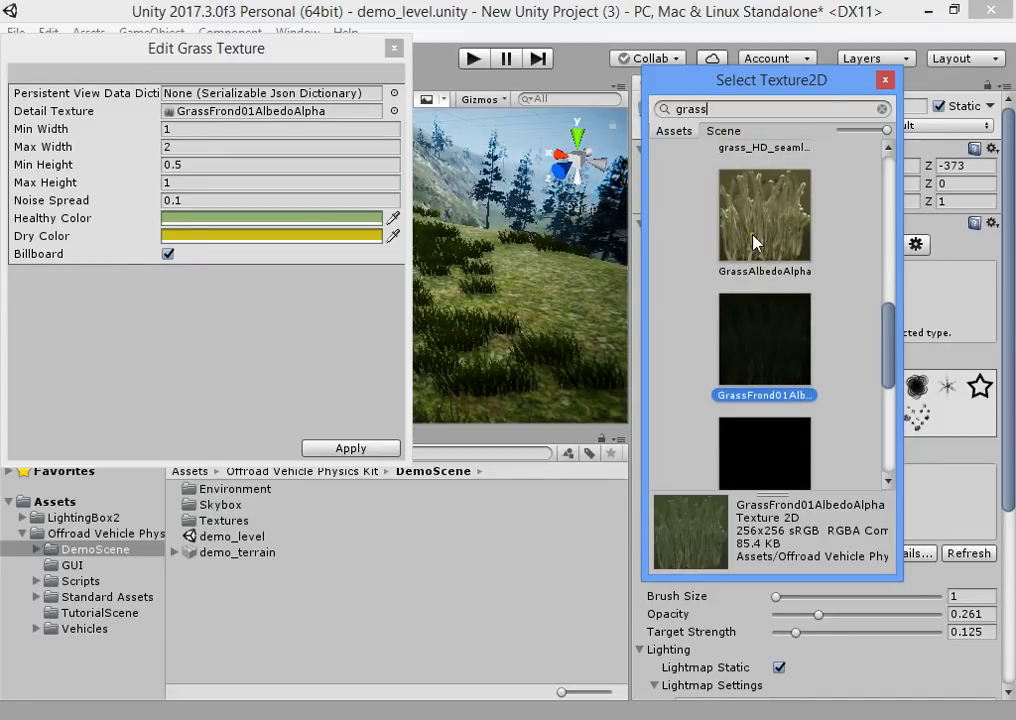
scroll(732, 292, "up", 4)
scroll(732, 305, "up", 1)
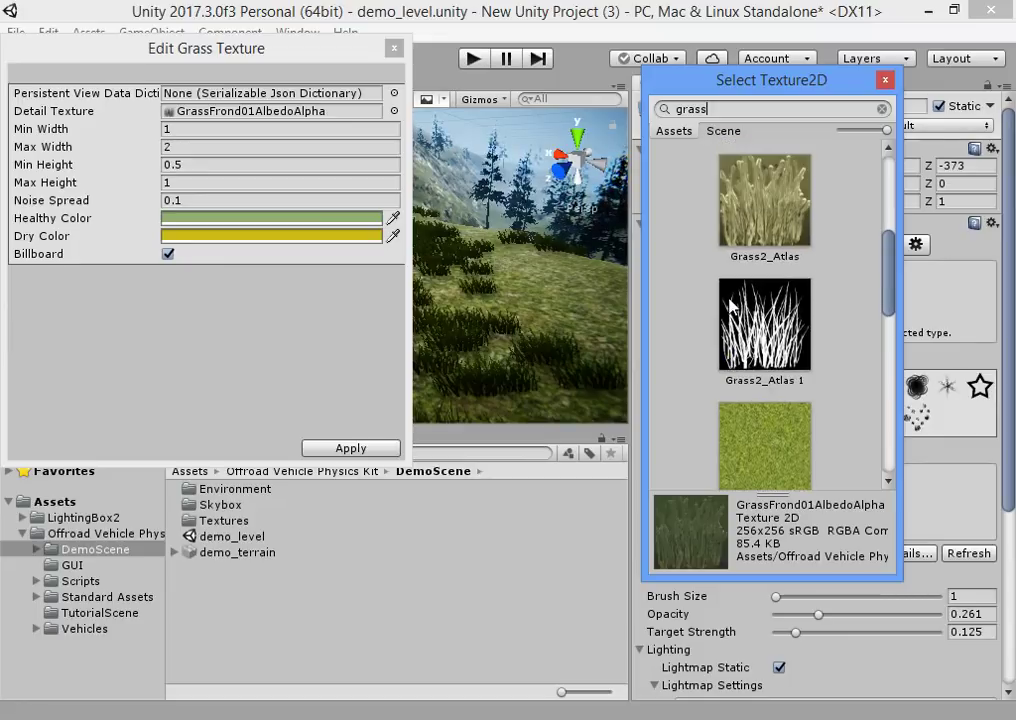
left_click(776, 220)
double_click(777, 222)
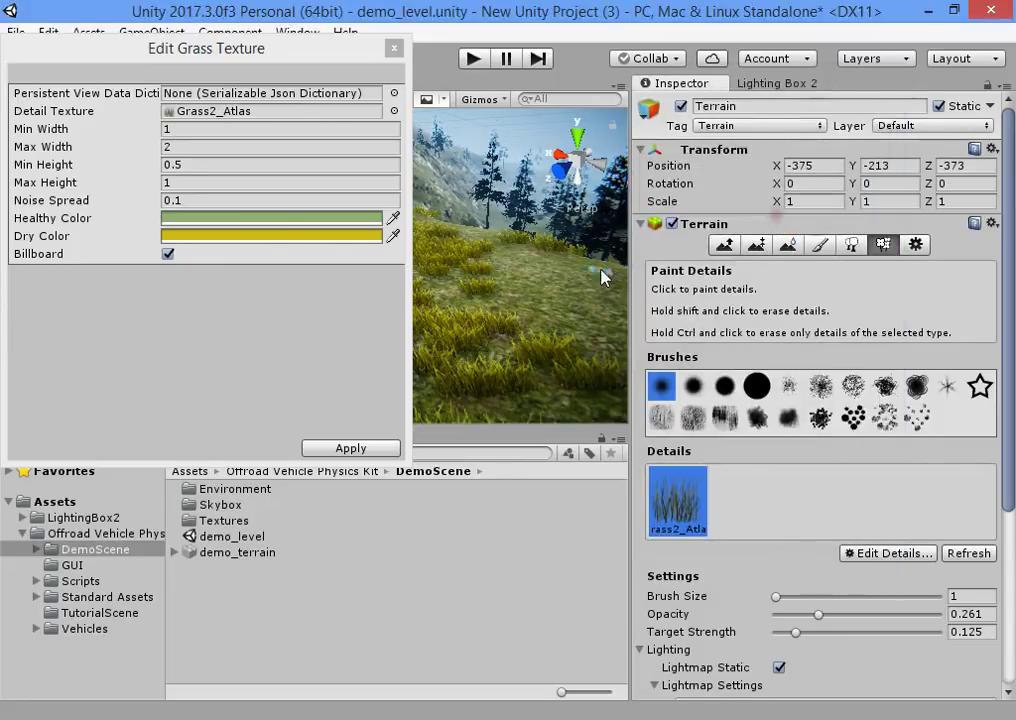
Step: Turn off Billboard for the grass detail and check the hillside around the Edit Grass Texture window
left_click(168, 254)
left_click(130, 256)
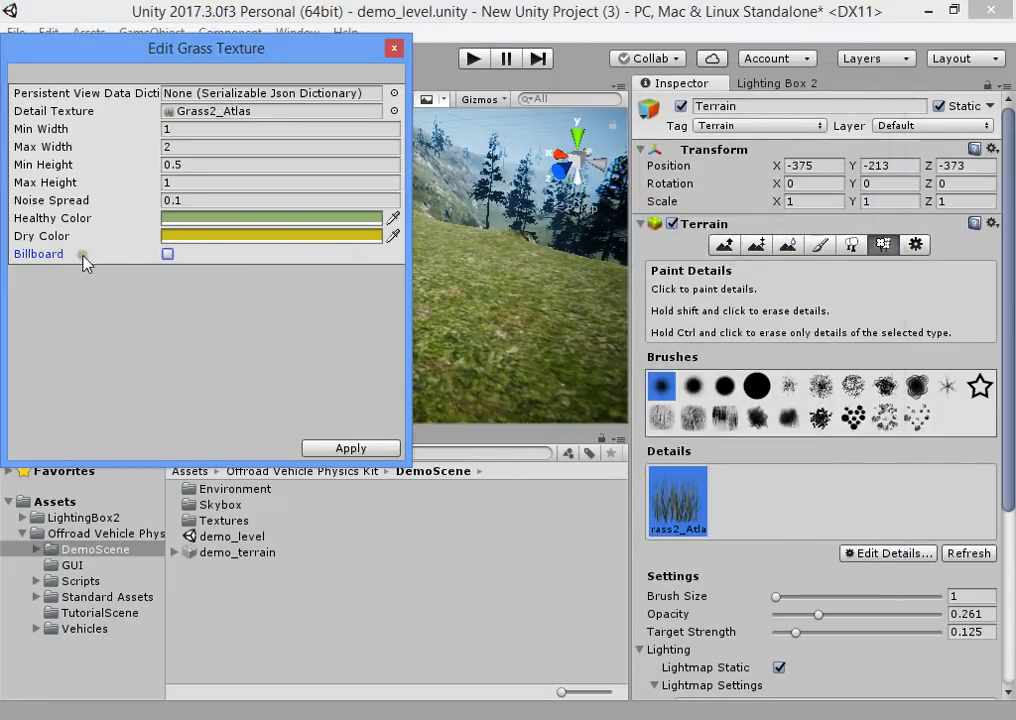
left_click_drag(165, 68, 105, 134)
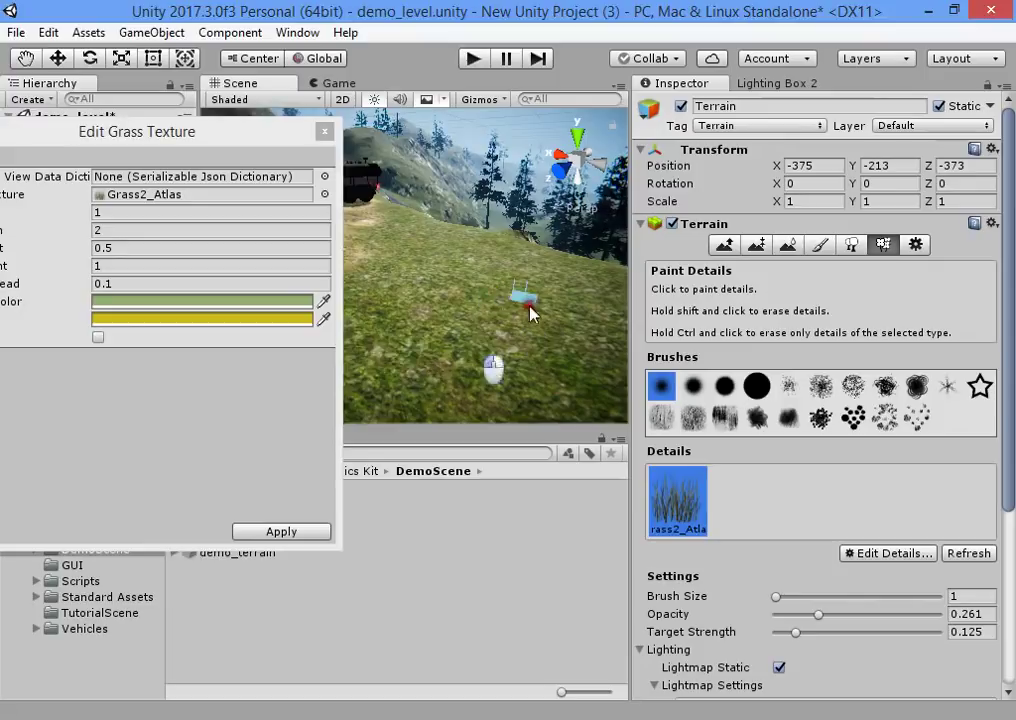
mouse_move(522, 340)
left_mouse_down("alt")
mouse_move(513, 375)
mouse_move(948, 313)
mouse_move(571, 283)
mouse_move(480, 250)
left_mouse_up("alt")
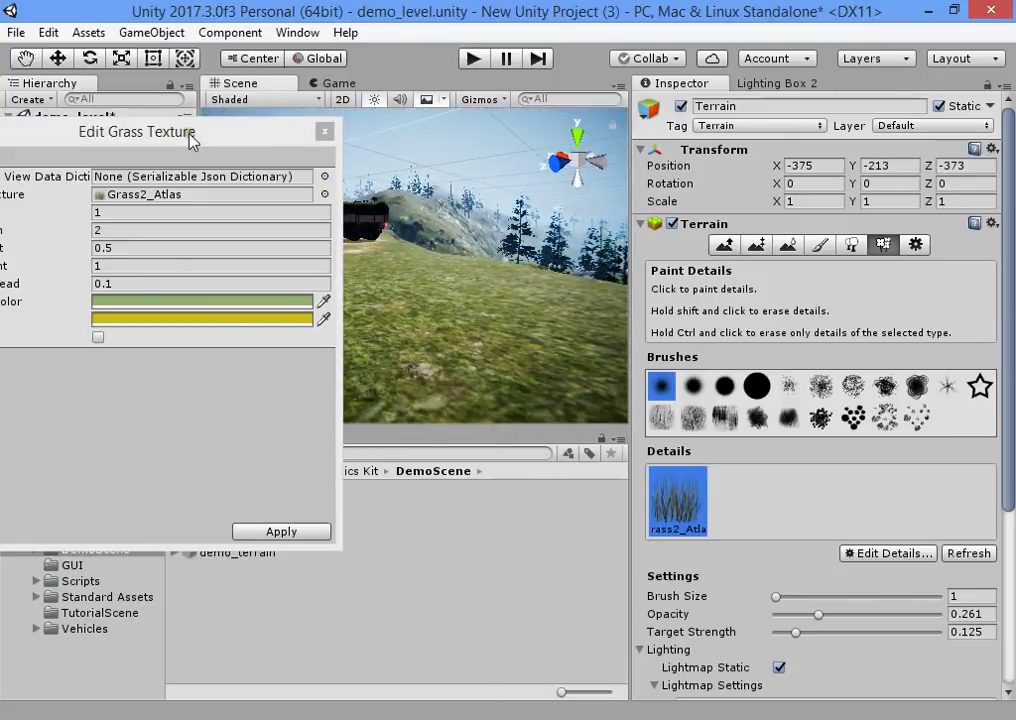
left_click_drag(186, 137, 277, 136)
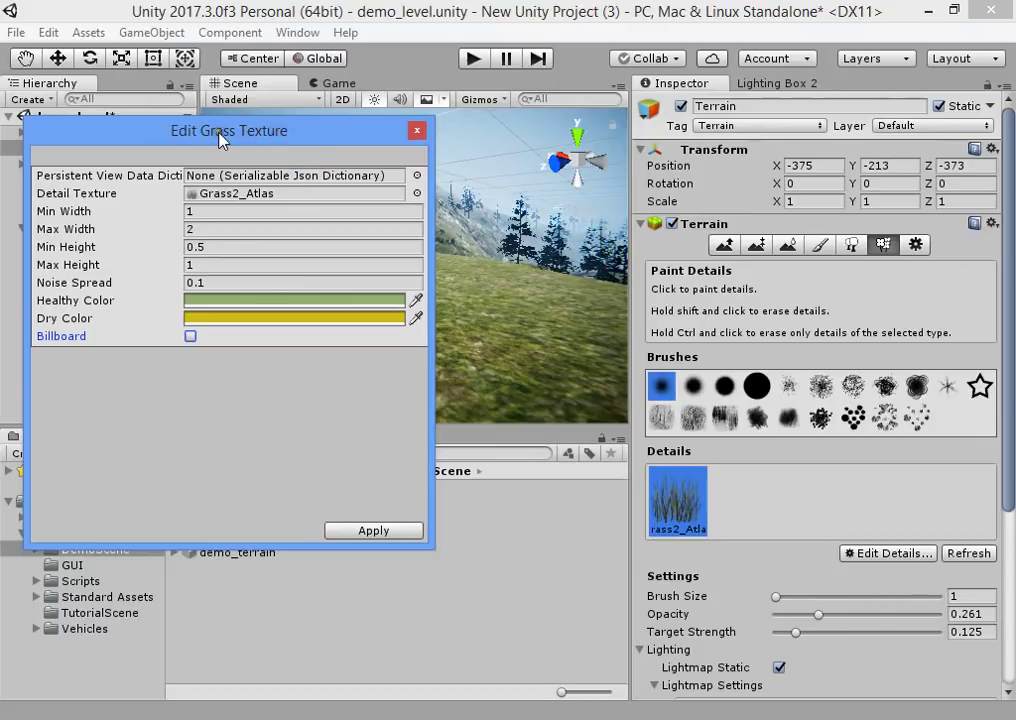
Step: Change the grass detail's Detail Texture to GrassAlbedoAlpha and apply the grass settings
left_click(417, 193)
scroll(743, 355, "down", 3)
scroll(743, 355, "down", 2)
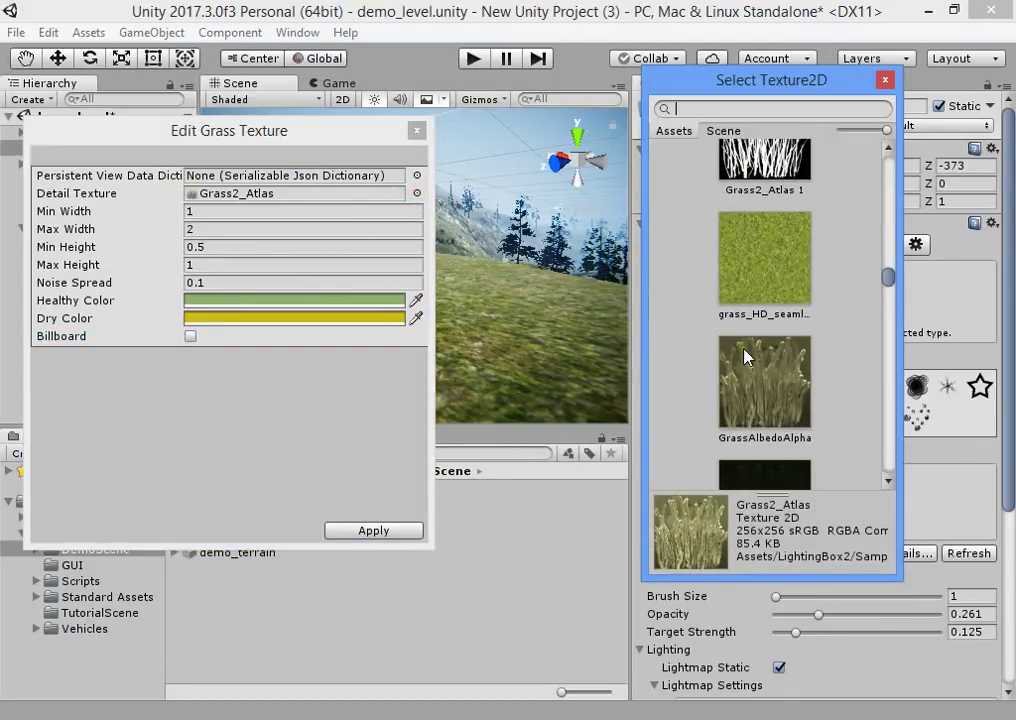
double_click(762, 385)
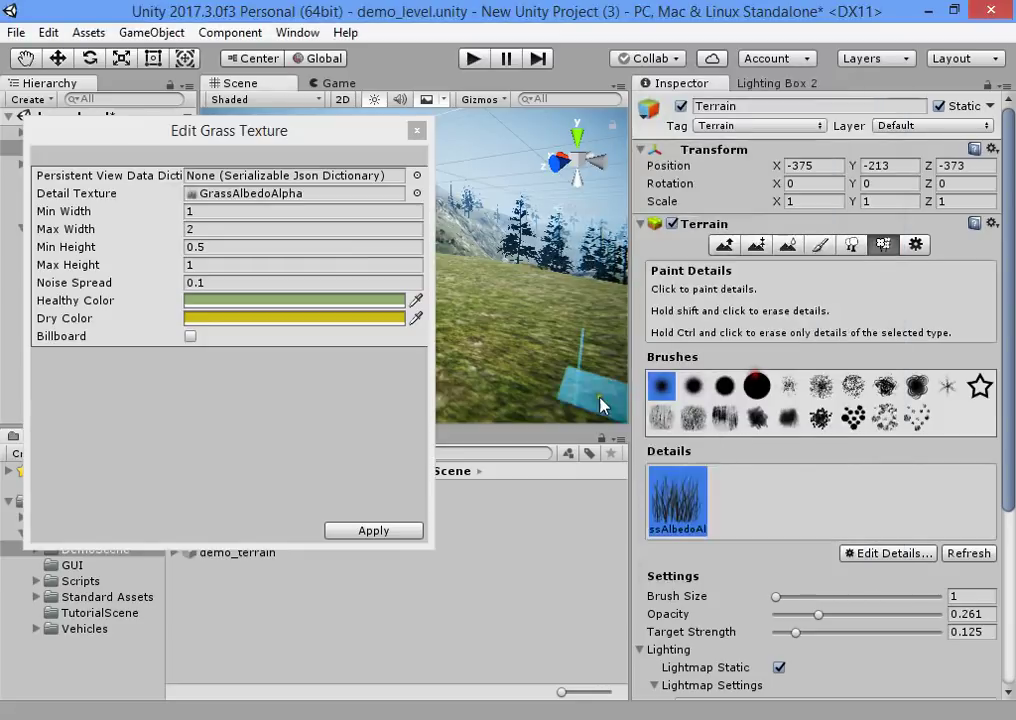
left_click(385, 531)
right_click_drag(371, 353, 465, 306)
Step: Add the LB_Grass_Controll component to the terrain
scroll(860, 460, "down", 5)
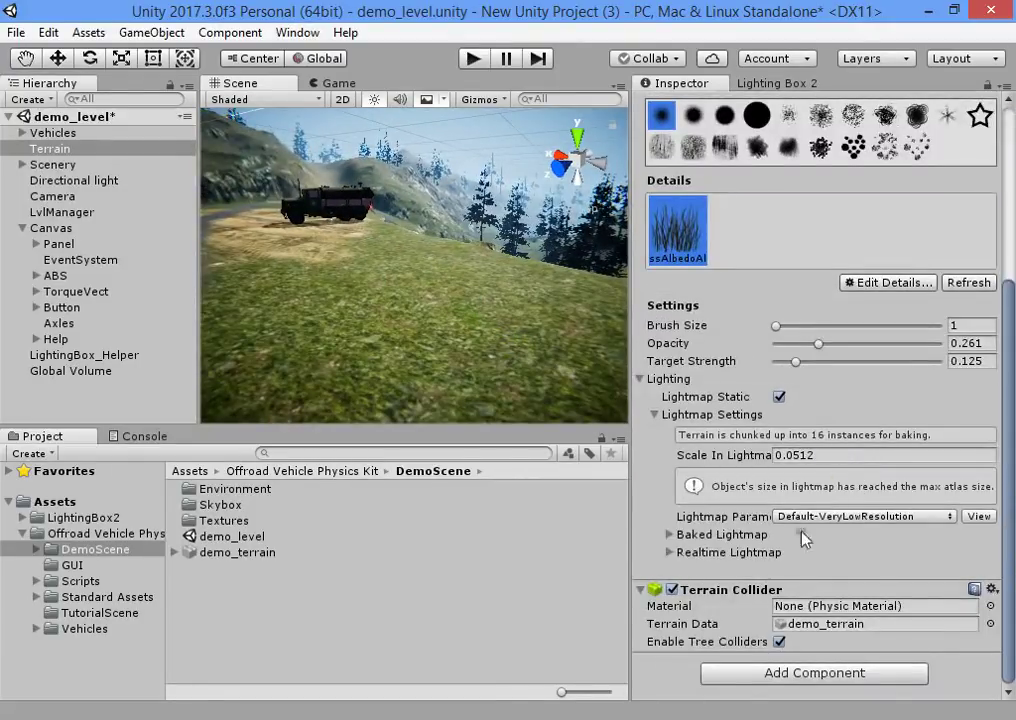
left_click(730, 683)
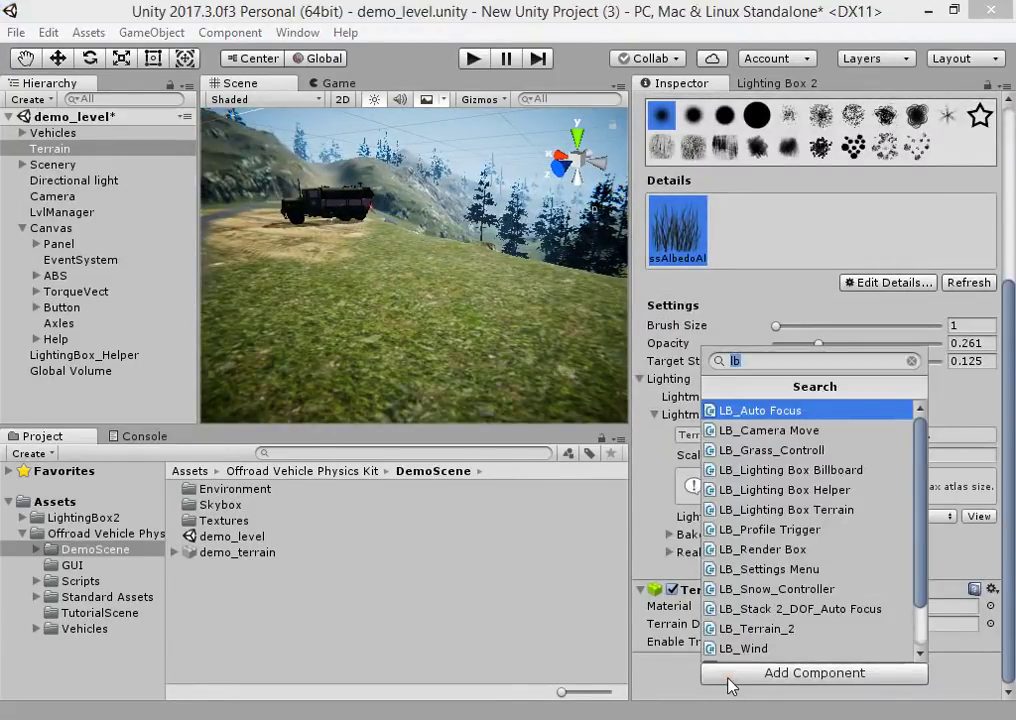
type("grass")
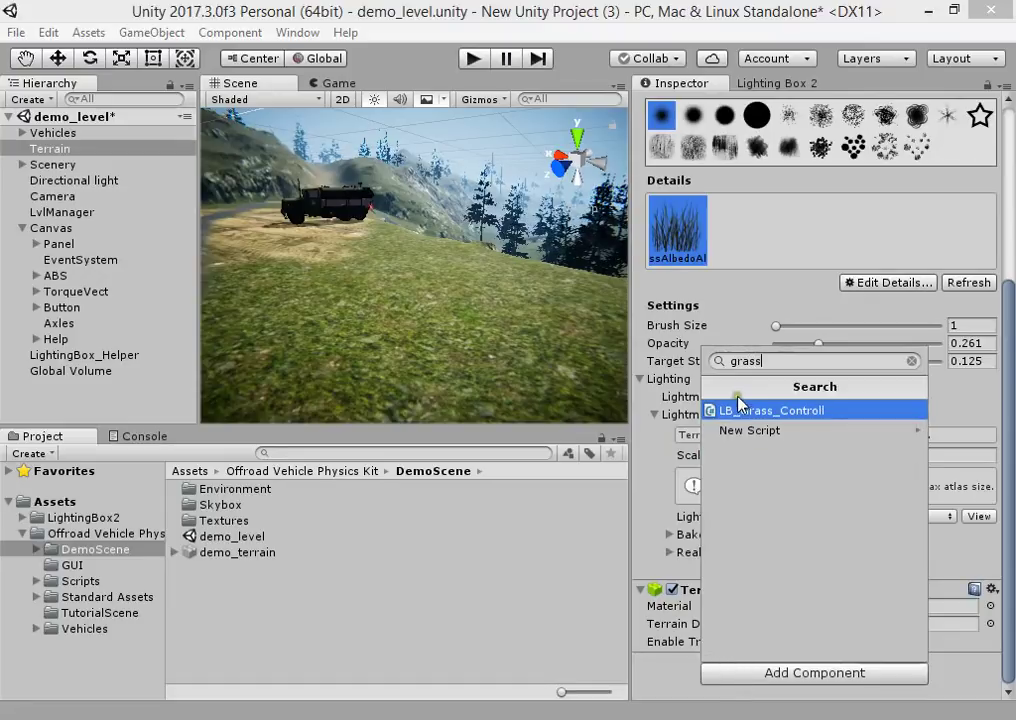
left_click(775, 410)
right_click_drag(450, 320, 500, 350)
Step: Test a higher World Scale in the grass control script, return it to 0.03 and set Wind Speed to 10
scroll(822, 452, "down", 6)
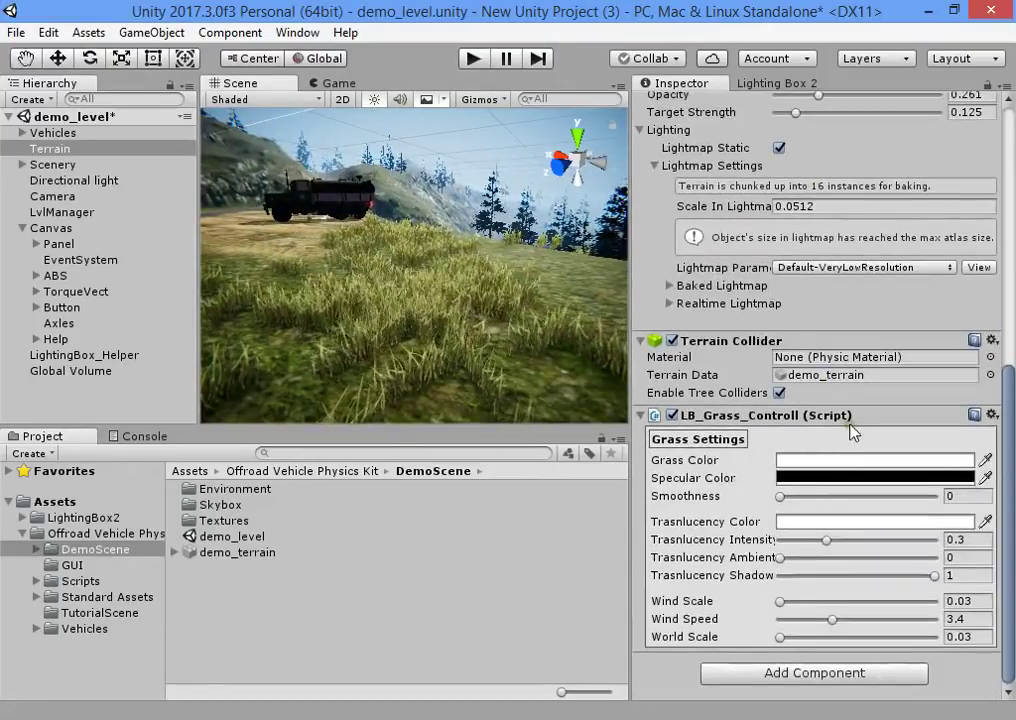
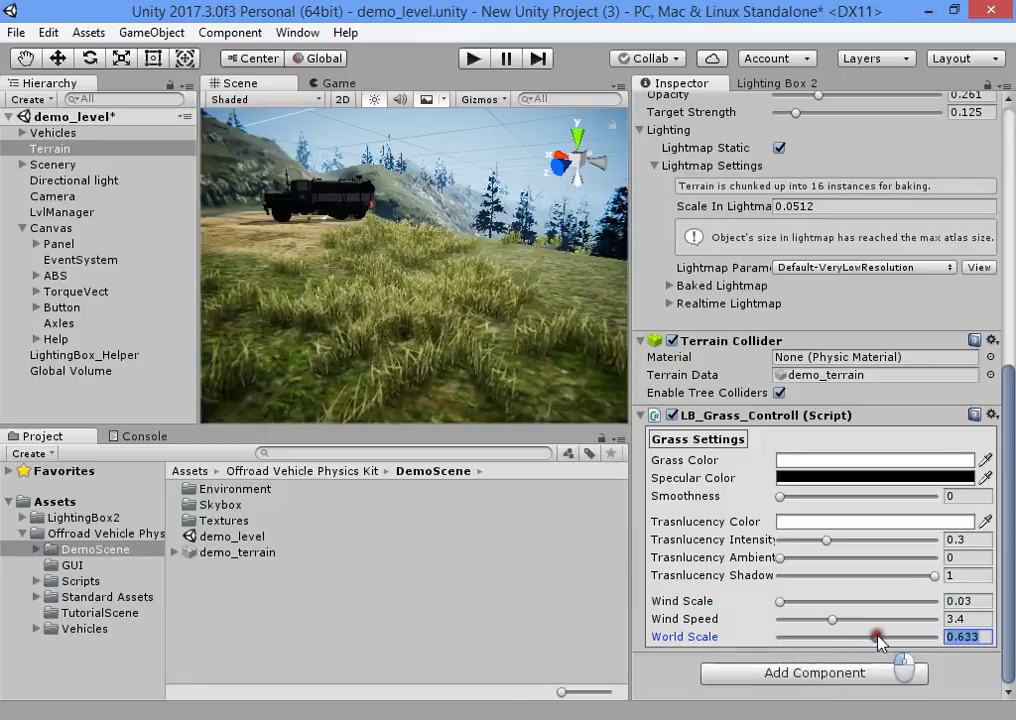
left_click_drag(948, 640, 661, 646)
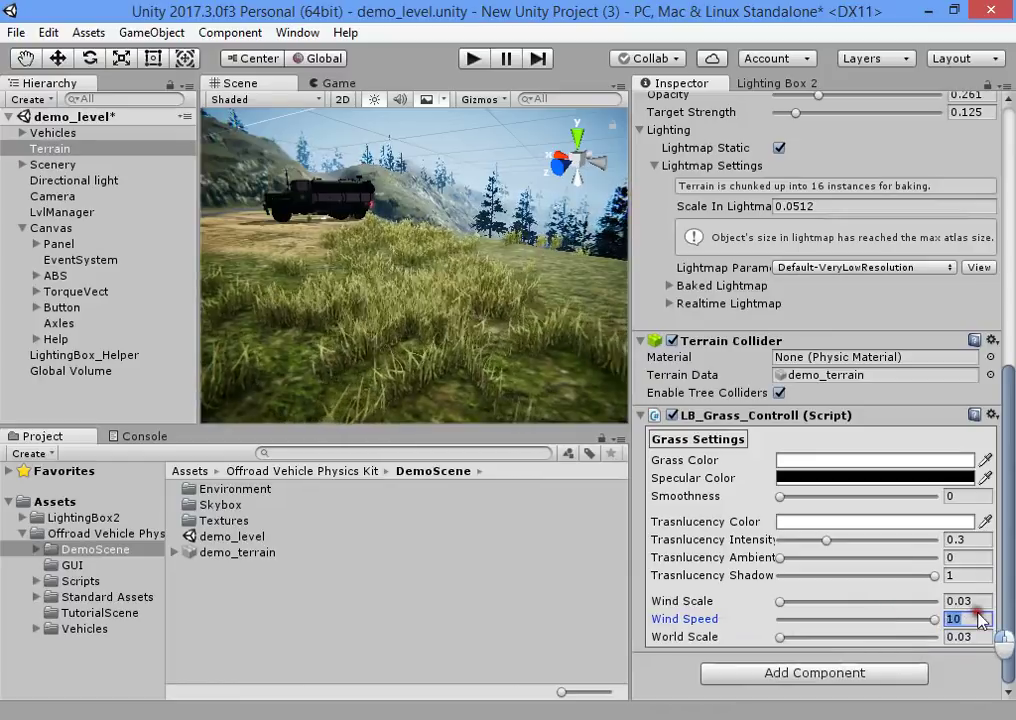
mouse_move(444, 310)
right_mouse_down()
mouse_move(442, 333)
mouse_move(503, 376)
mouse_move(467, 332)
mouse_move(466, 373)
right_mouse_up()
Step: Edit the grass detail to Min Height 0.77, Max Height 1.89 and Max Width 2.16, and apply the changes
scroll(853, 388, "up", 7)
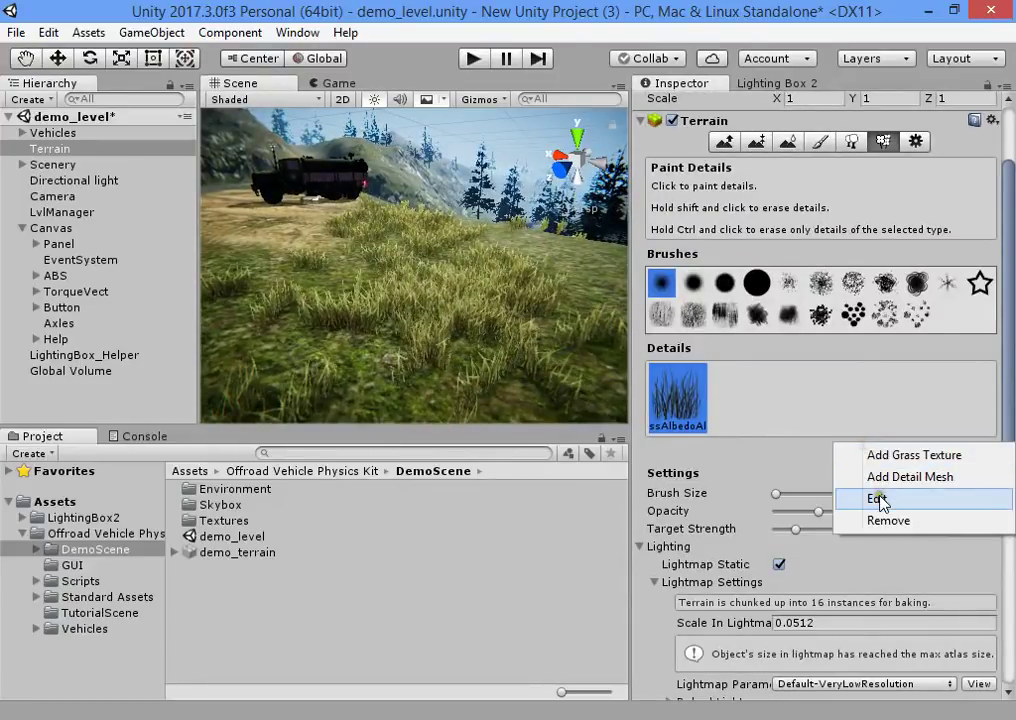
left_click(877, 499)
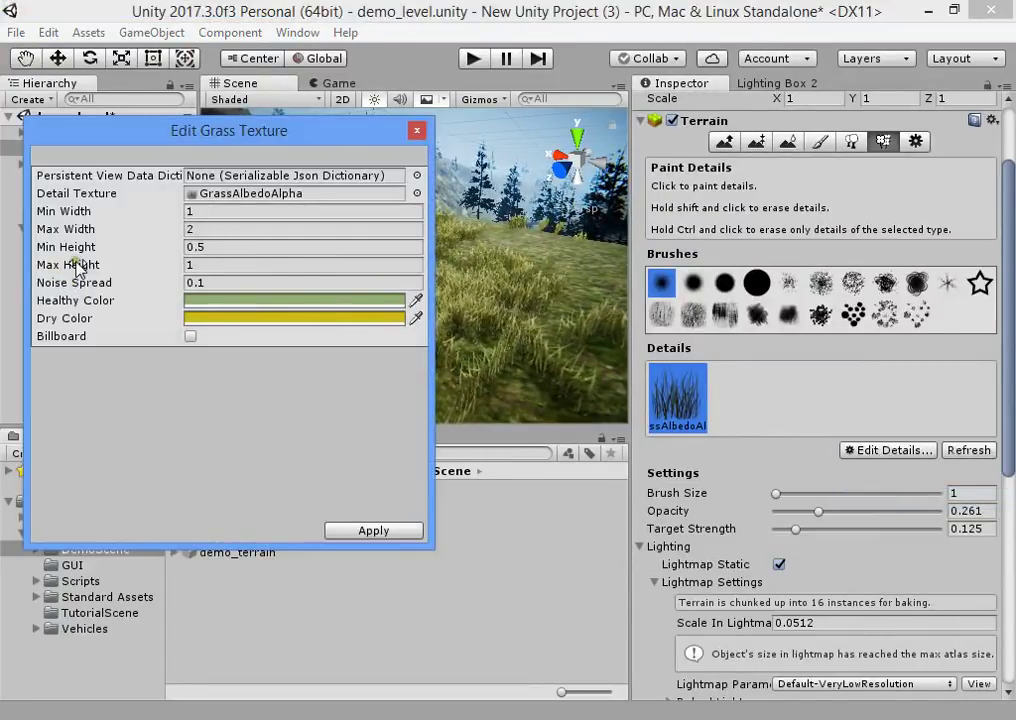
left_click_drag(120, 270, 141, 274)
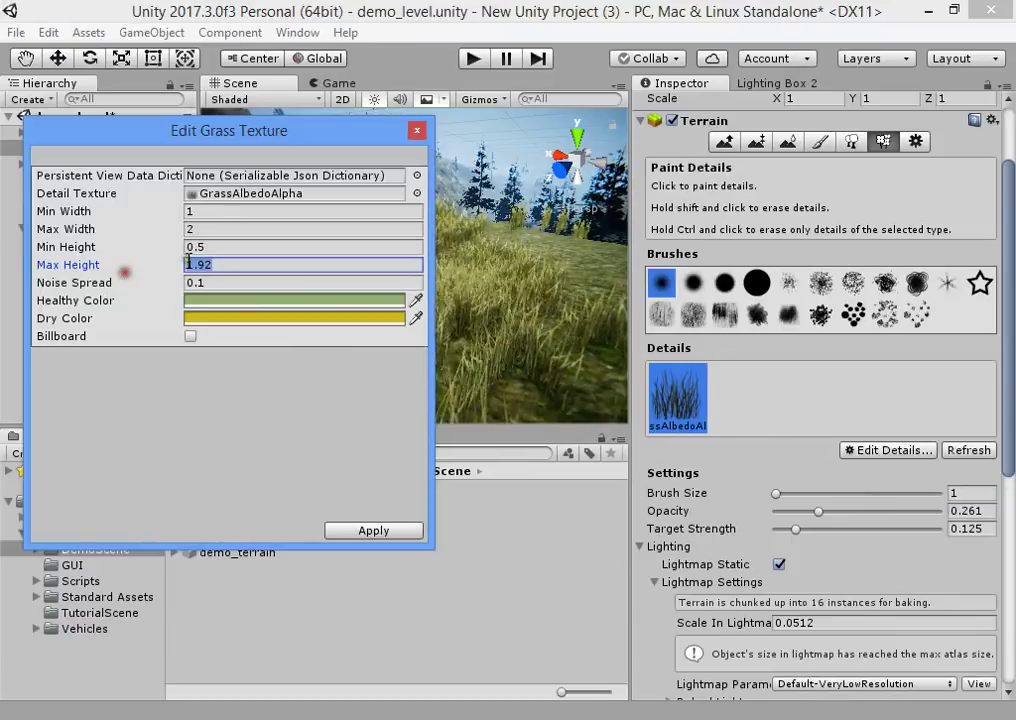
left_click_drag(245, 131, 45, 328)
right_click_drag(388, 269, 436, 222)
left_click_drag(129, 326, 224, 147)
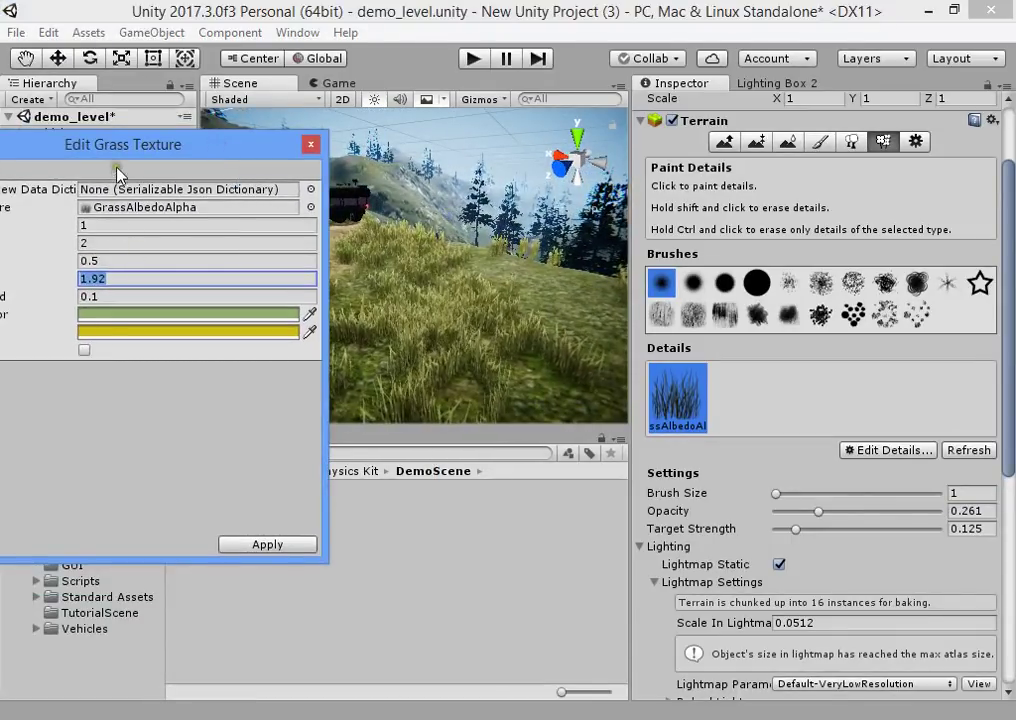
left_click_drag(117, 178, 137, 122)
left_click_drag(66, 222, 30, 228)
left_click_drag(69, 112, 116, 86)
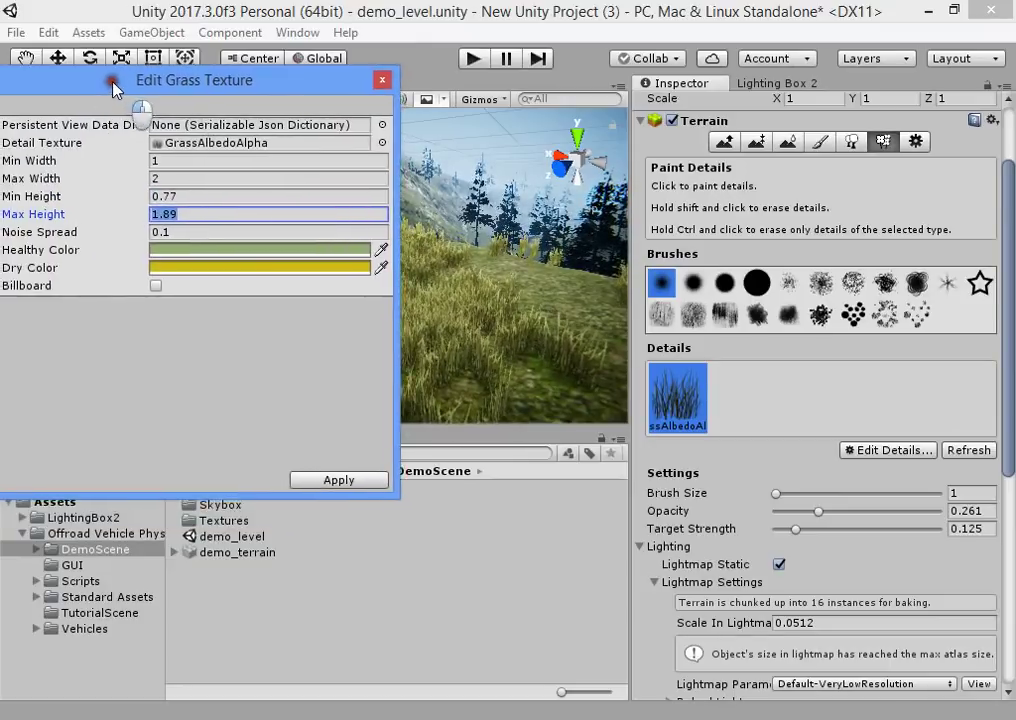
left_click_drag(48, 180, 66, 184)
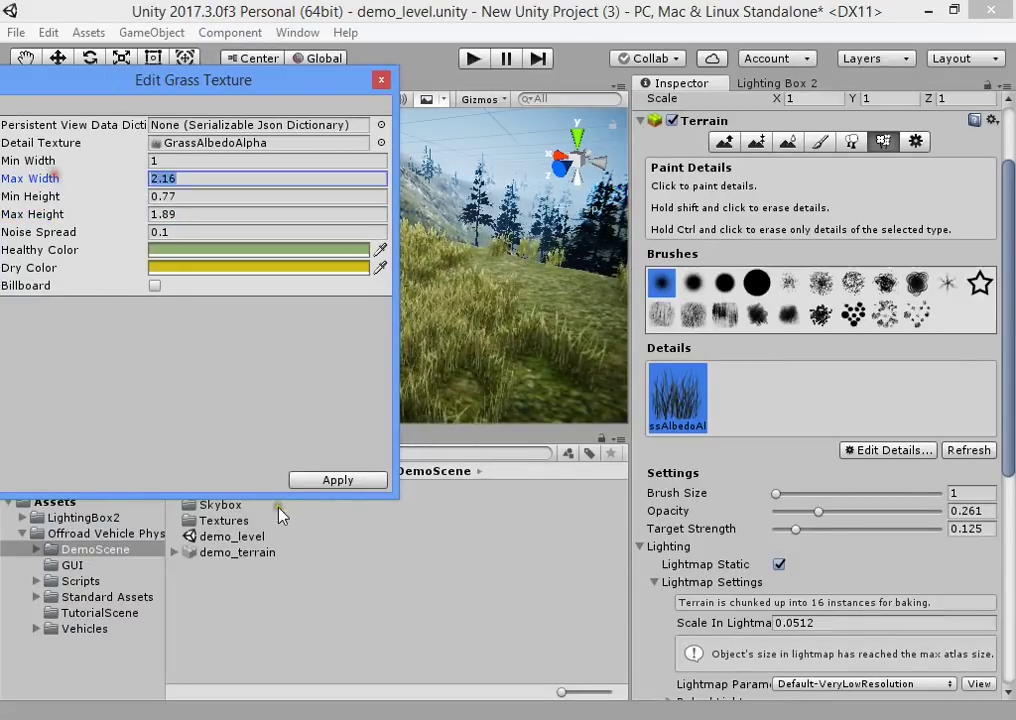
left_click(305, 481)
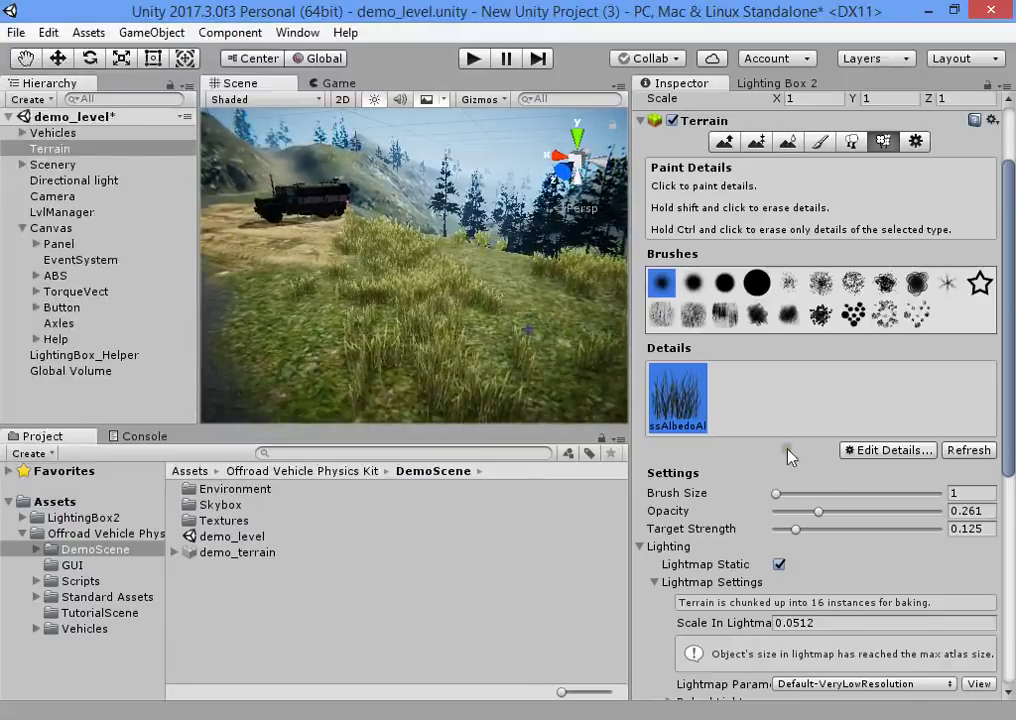
Step: Paint grass along the roadside and around the vehicles with Brush Size 11, adjusting the brush to Opacity 0.245 and Target Strength 0.0625
left_click(792, 494)
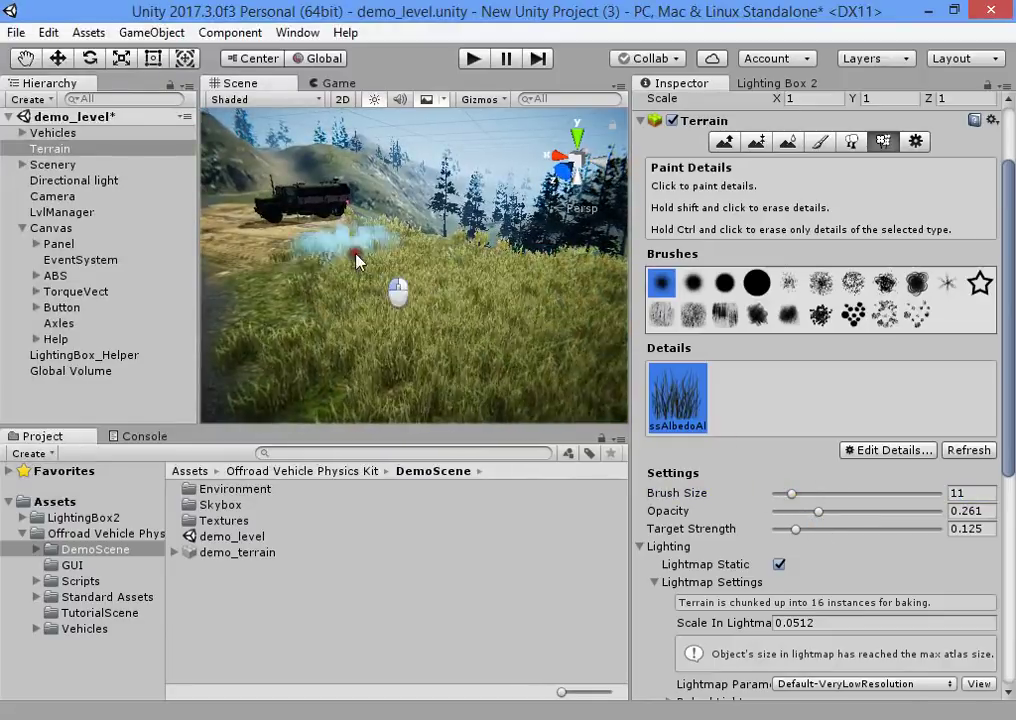
mouse_move(508, 304)
left_mouse_down("alt")
mouse_move(472, 331)
mouse_move(497, 313)
left_mouse_up("alt")
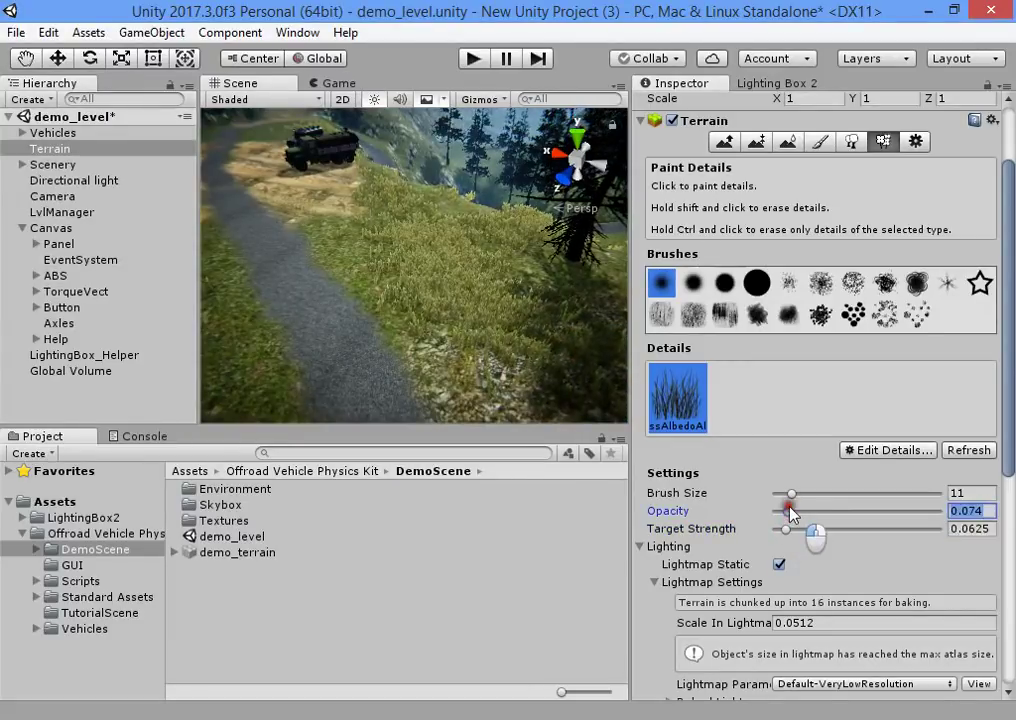
mouse_move(535, 347)
left_mouse_down("alt")
mouse_move(320, 236)
mouse_move(380, 277)
left_mouse_up("alt")
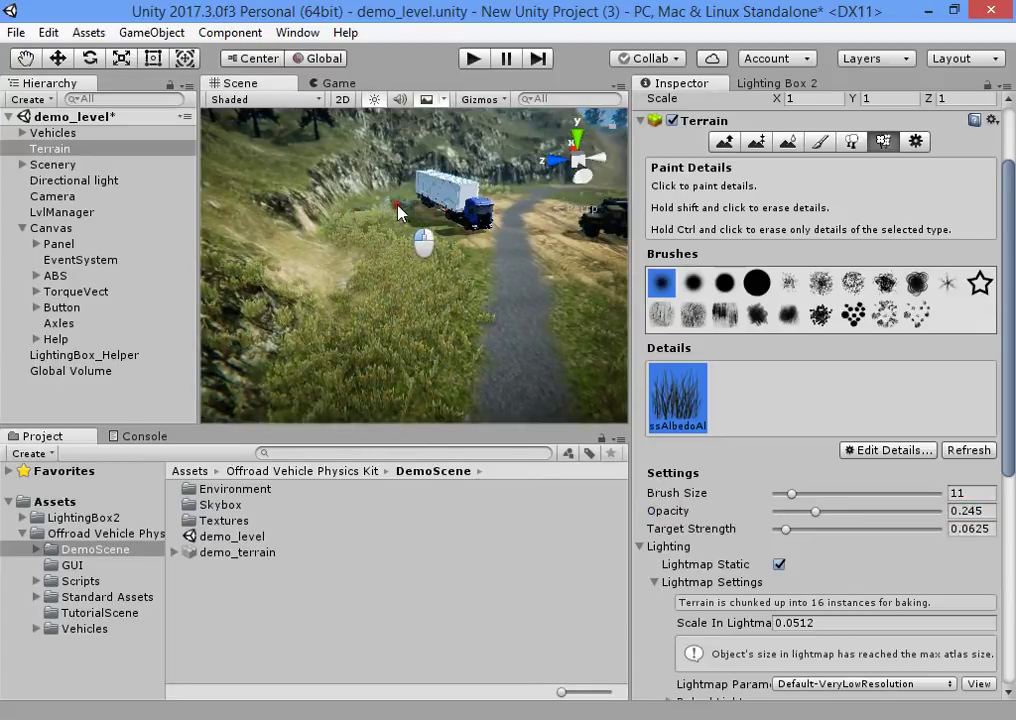
mouse_move(385, 300)
left_mouse_down("alt")
mouse_move(483, 166)
mouse_move(458, 254)
mouse_move(418, 283)
left_mouse_up("alt")
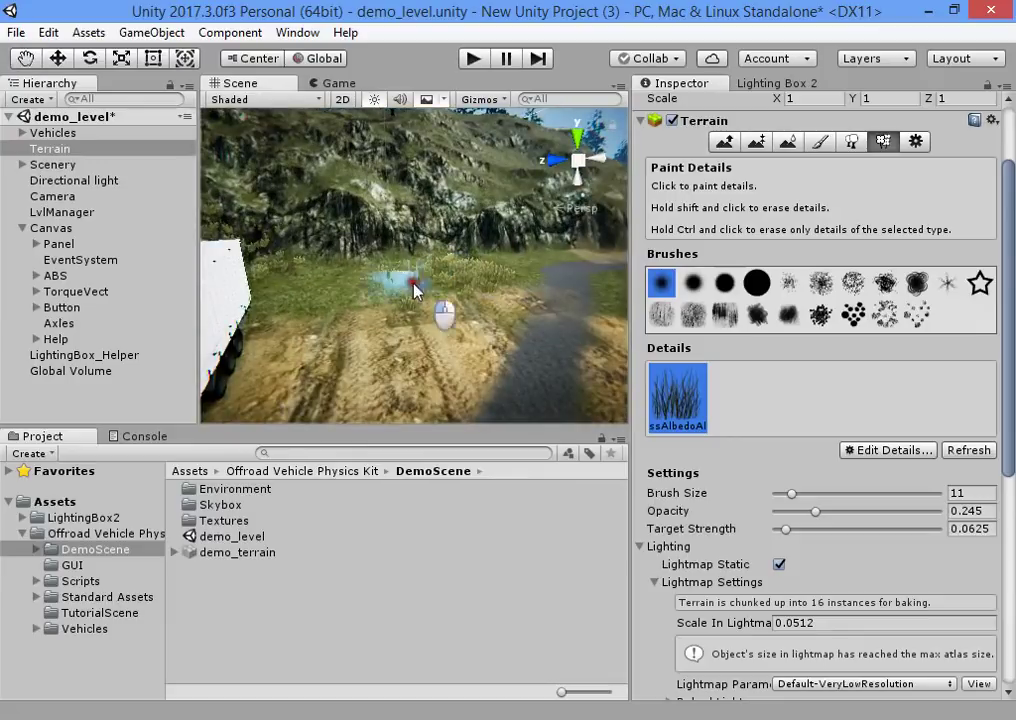
mouse_move(293, 310)
left_mouse_down("alt")
mouse_move(528, 300)
mouse_move(438, 270)
mouse_move(456, 404)
mouse_move(383, 378)
left_mouse_up("alt")
Step: Paint grass over the rocky hillside and increase the detail Brush Size to 22
mouse_move(383, 378)
right_mouse_down()
mouse_move(497, 263)
mouse_move(454, 227)
mouse_move(390, 141)
mouse_move(258, 270)
mouse_move(388, 102)
mouse_move(447, 343)
mouse_move(460, 255)
right_mouse_up()
left_click_drag(460, 255, 375, 258)
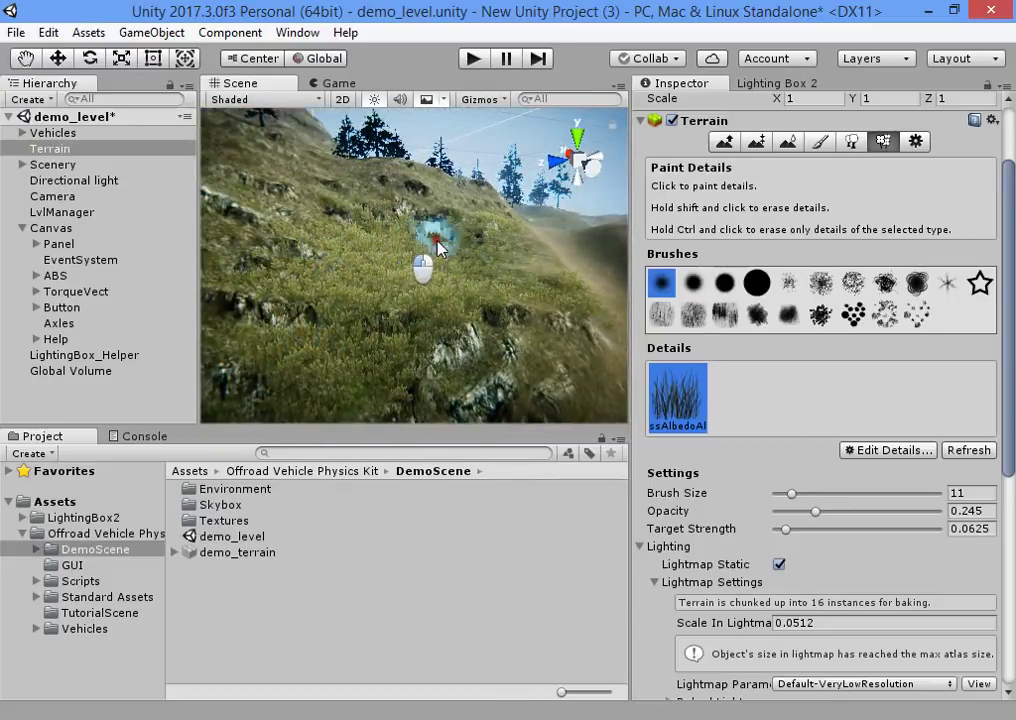
mouse_move(440, 291)
right_mouse_down()
mouse_move(381, 261)
mouse_move(348, 268)
right_mouse_up()
left_click(348, 268)
right_click_drag(512, 220, 749, 355)
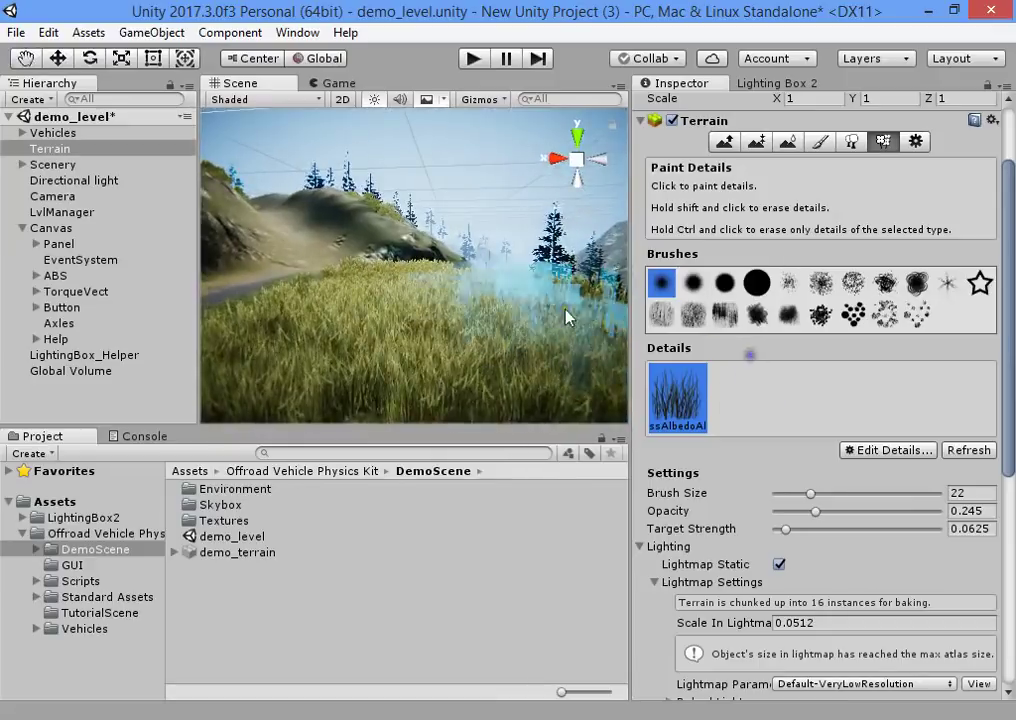
Step: Edit the grass detail to a Max Height of about 3.14 and apply the change
left_click(860, 450)
left_click(877, 497)
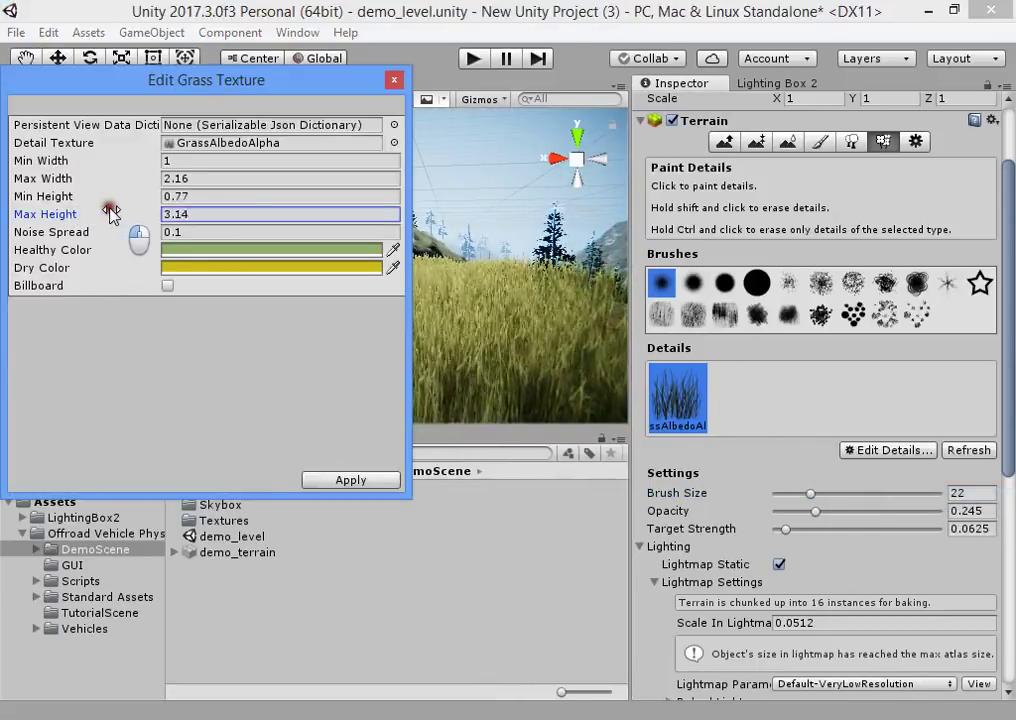
left_click(336, 482)
Step: Change the Grass Color in the grass control script to a pale green
right_click_drag(480, 325, 455, 307)
scroll(896, 476, "down", 8)
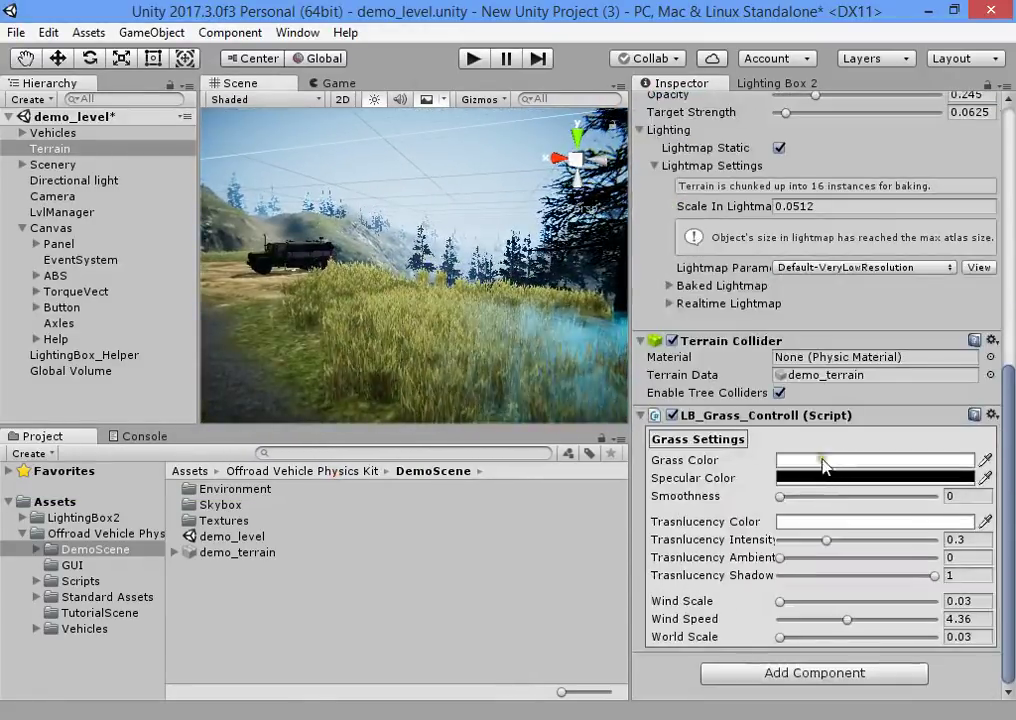
left_click(823, 456)
left_click(859, 398)
left_click(737, 305)
mouse_move(737, 307)
left_mouse_down()
mouse_move(729, 338)
mouse_move(721, 311)
mouse_move(720, 331)
mouse_move(719, 320)
left_mouse_up()
Step: Paint grass over the slopes above and below the mountain road
mouse_move(470, 322)
right_mouse_down()
mouse_move(79, 320)
mouse_move(955, 291)
mouse_move(681, 257)
mouse_move(785, 261)
mouse_move(499, 263)
right_mouse_up()
mouse_move(499, 263)
left_mouse_down()
mouse_move(312, 251)
mouse_move(548, 237)
left_mouse_up()
right_click_drag(497, 225, 533, 190)
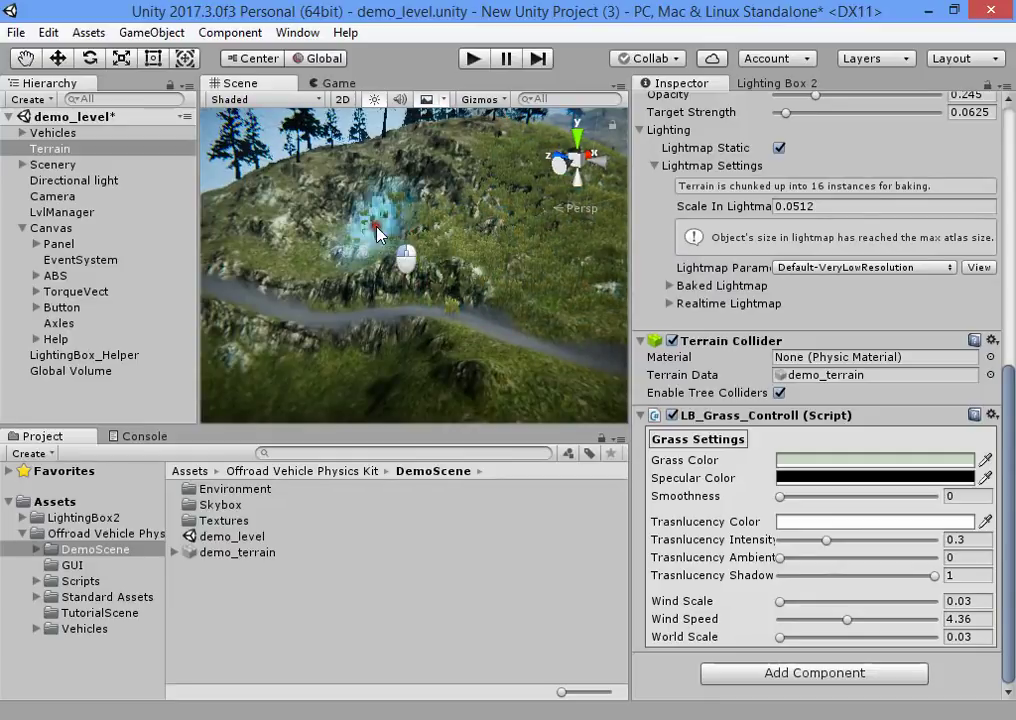
right_click_drag(227, 220, 344, 195)
right_click_drag(425, 243, 358, 360)
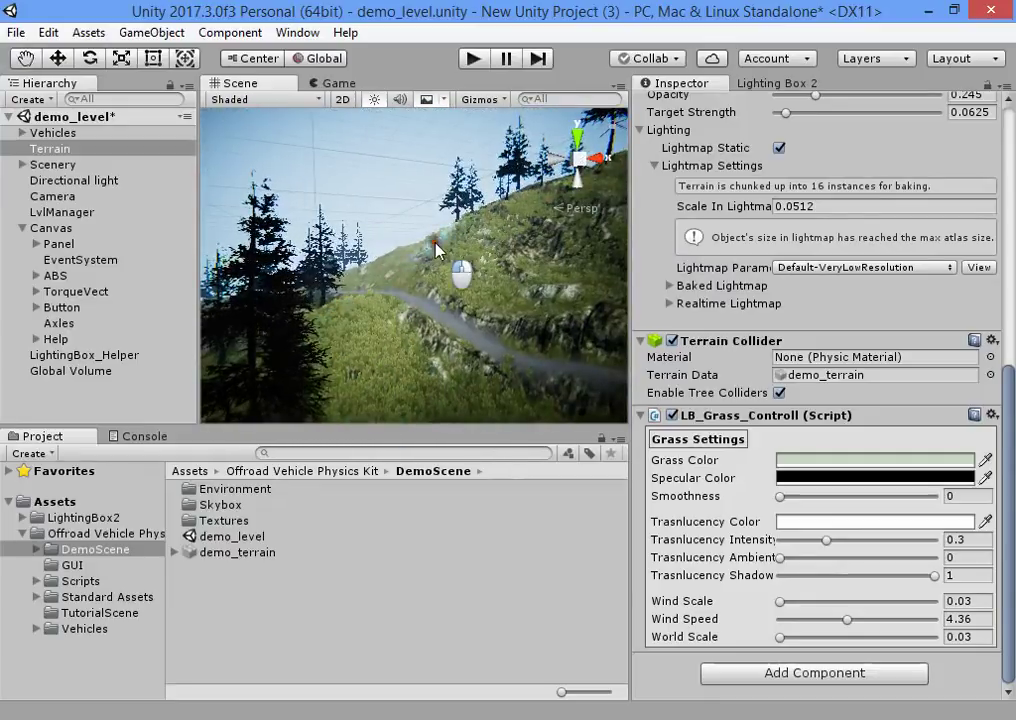
Step: Extend the painted grass across the remaining bare, rocky hillsides among the trees
mouse_move(539, 282)
right_mouse_down()
mouse_move(596, 262)
mouse_move(748, 342)
mouse_move(398, 298)
mouse_move(404, 261)
mouse_move(431, 254)
mouse_move(259, 265)
mouse_move(477, 161)
mouse_move(470, 185)
mouse_move(483, 227)
mouse_move(295, 295)
right_mouse_up()
mouse_move(601, 288)
right_mouse_down()
mouse_move(601, 268)
mouse_move(500, 320)
right_mouse_up()
right_click_drag(388, 309, 410, 287)
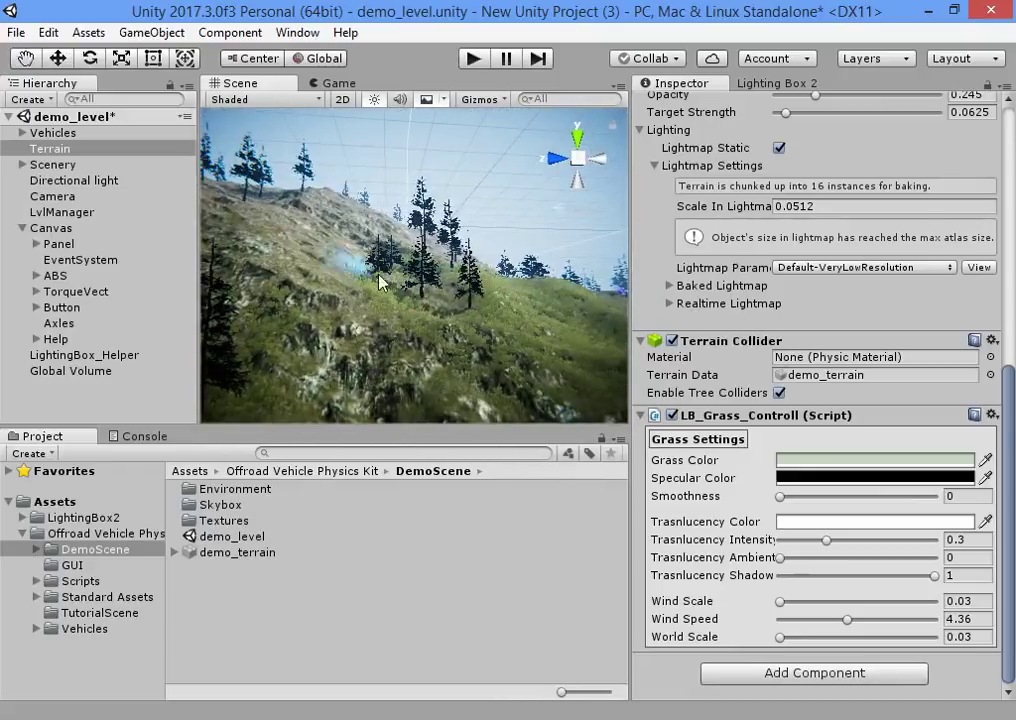
right_click_drag(266, 224, 390, 259)
right_click_drag(196, 316, 605, 377)
Step: Paint grass along the edge of the dirt clearing where the trucks are parked, and save the scene
left_click(569, 372)
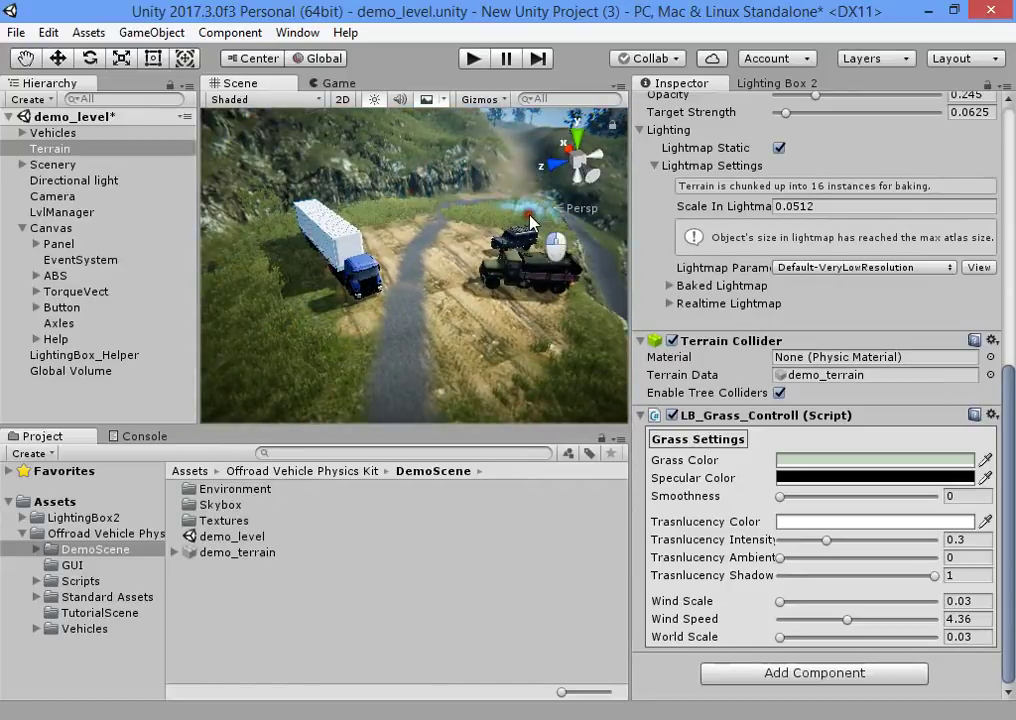
right_click_drag(429, 185, 436, 240)
key("s")
right_click_drag(340, 231, 387, 205)
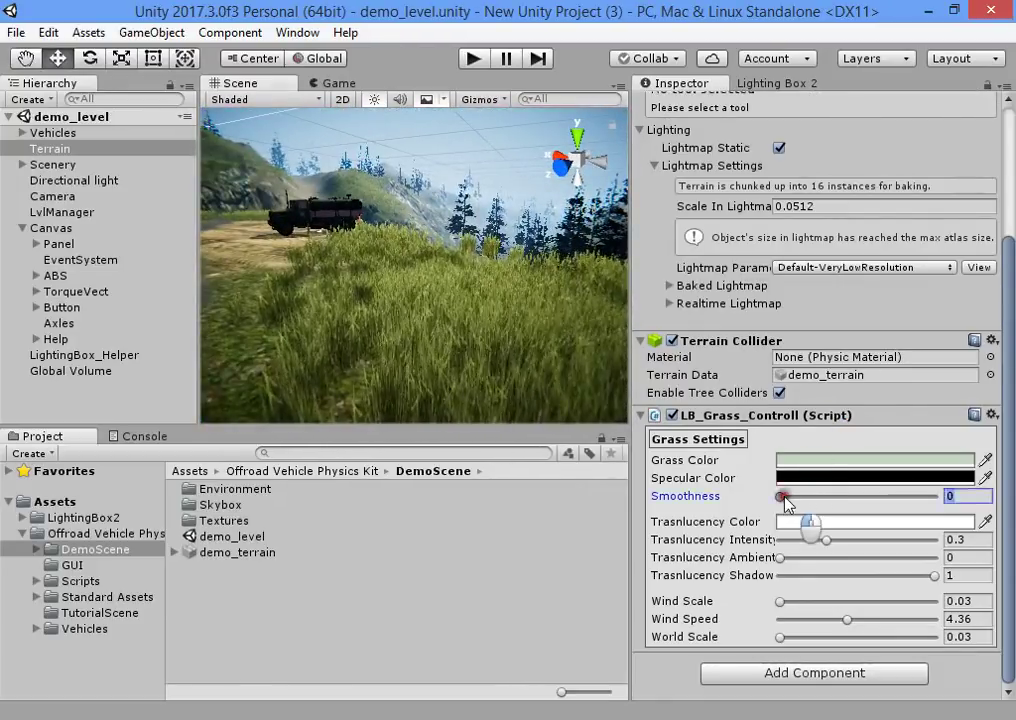
Step: Test other Smoothness and Specular Color values on the grass, returning them to 0 and black
left_click_drag(900, 496, 783, 492)
left_click(806, 485)
mouse_move(771, 397)
left_mouse_down()
mouse_move(758, 370)
mouse_move(754, 424)
mouse_move(793, 394)
mouse_move(764, 426)
mouse_move(771, 411)
left_mouse_up()
left_click(861, 409)
left_click(938, 512)
mouse_move(918, 497)
left_mouse_down()
mouse_move(952, 493)
mouse_move(914, 491)
mouse_move(926, 496)
left_mouse_up()
left_click(862, 477)
left_click_drag(765, 415, 590, 459)
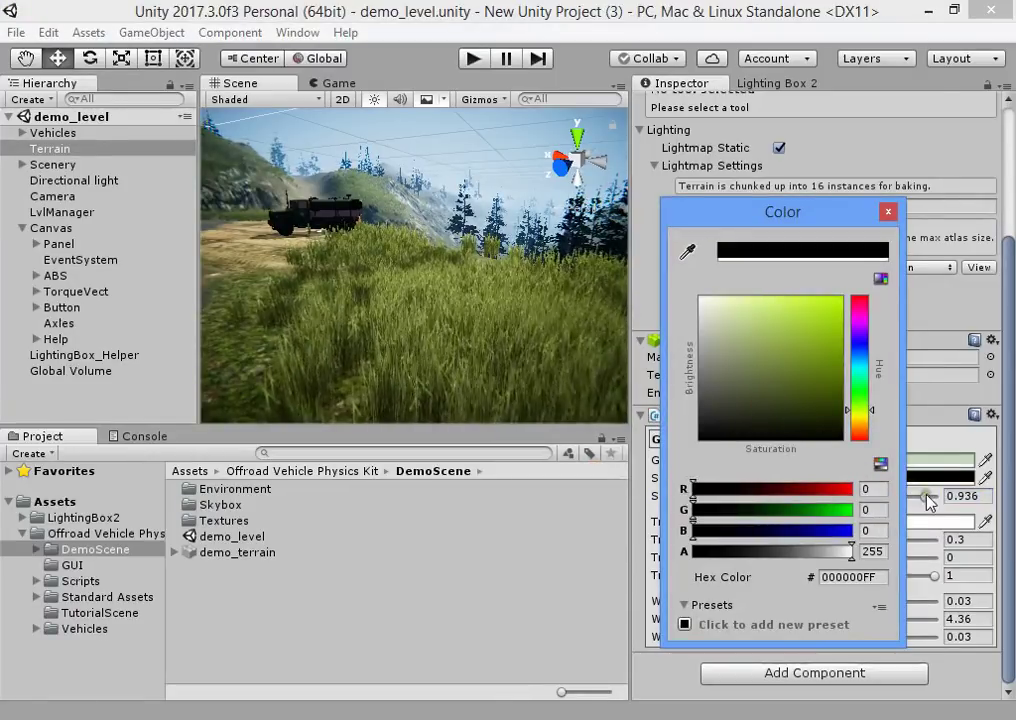
left_click_drag(930, 497, 657, 490)
Step: Test a pure red Trasnlucency Color on the grass with Trasnlucency Intensity at 0.793
left_click(805, 519)
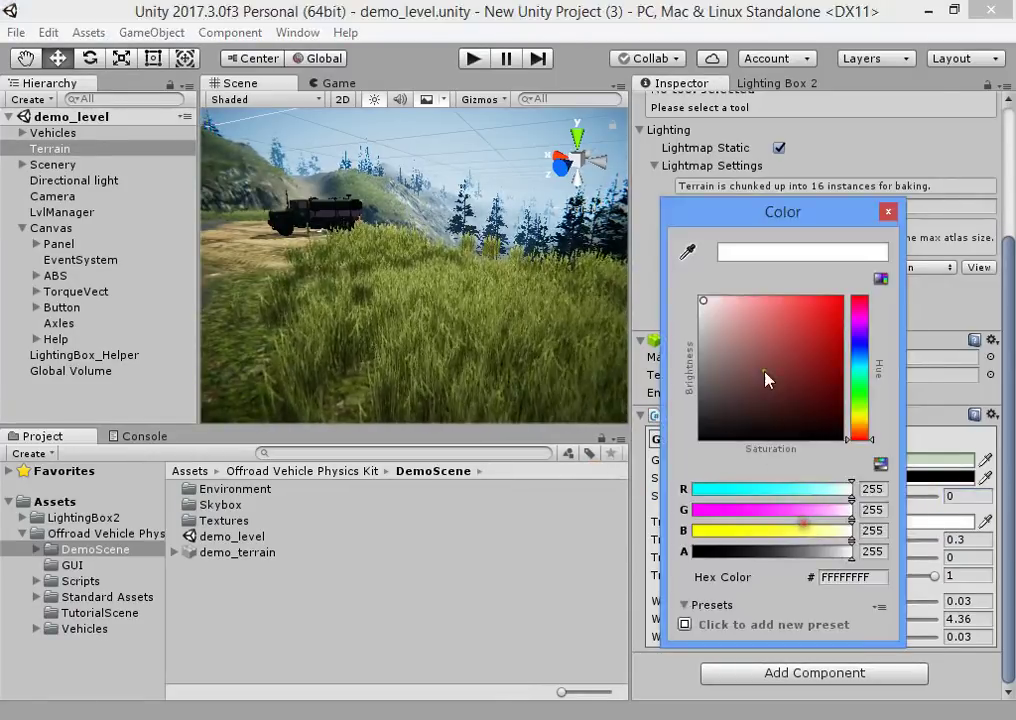
left_click_drag(735, 333, 880, 268)
right_click_drag(530, 352, 513, 277)
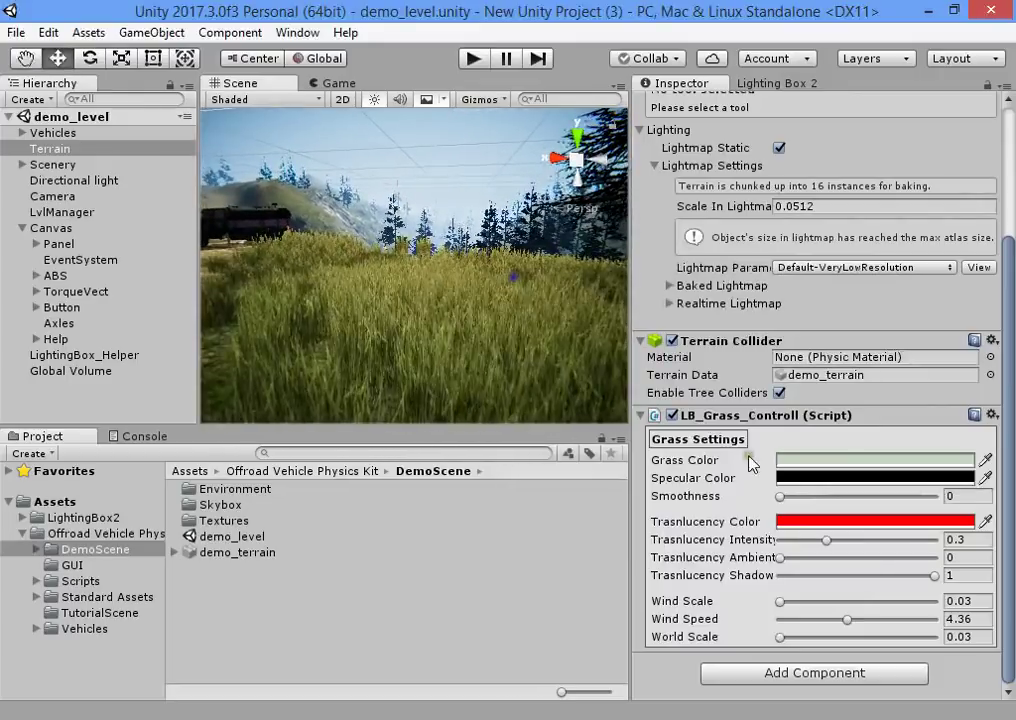
left_click_drag(826, 539, 903, 538)
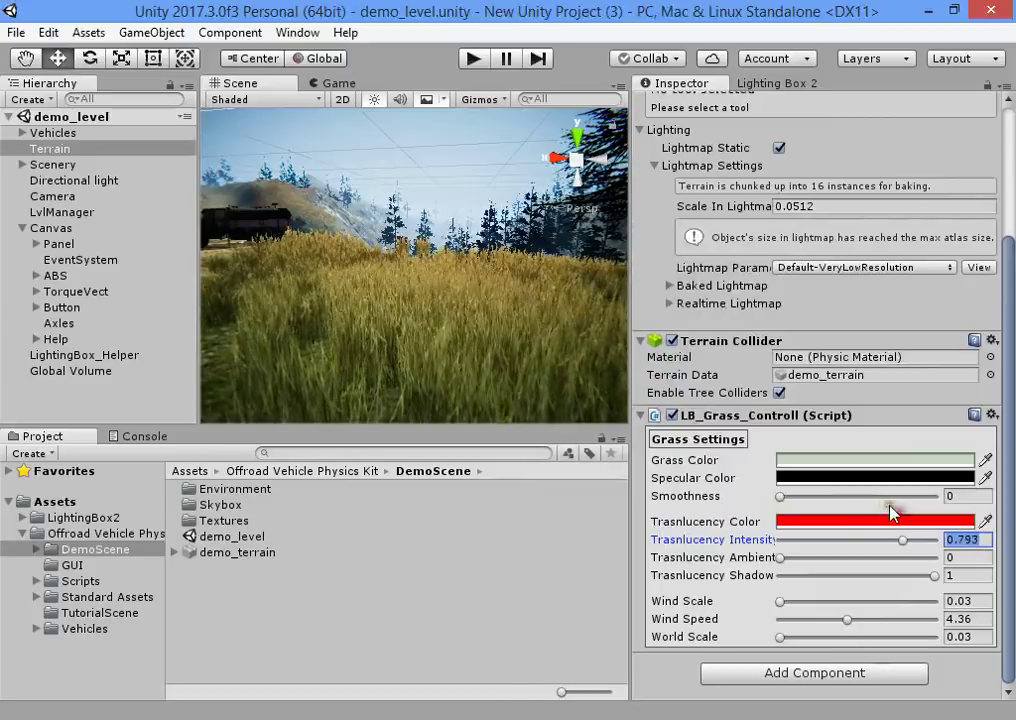
Step: Set the grass Trasnlucency Color back to white and inspect the grass near the truck
left_click(850, 522)
left_click_drag(767, 352, 508, 279)
right_click_drag(508, 279, 395, 214)
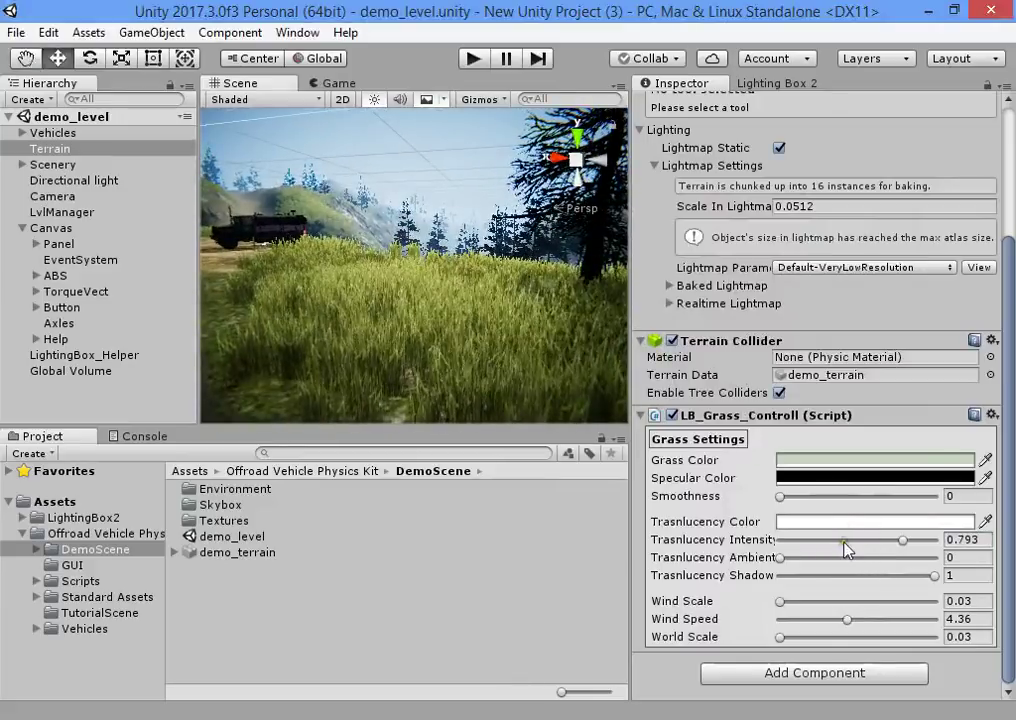
Step: Try a light orange Trasnlucency Color on the grass and view it on the hillside
left_click(850, 521)
left_click(860, 436)
left_click_drag(744, 324, 733, 297)
mouse_move(860, 434)
left_mouse_down()
mouse_move(875, 443)
mouse_move(864, 426)
left_mouse_up()
left_click_drag(752, 309, 771, 295)
right_click_drag(488, 288, 343, 279)
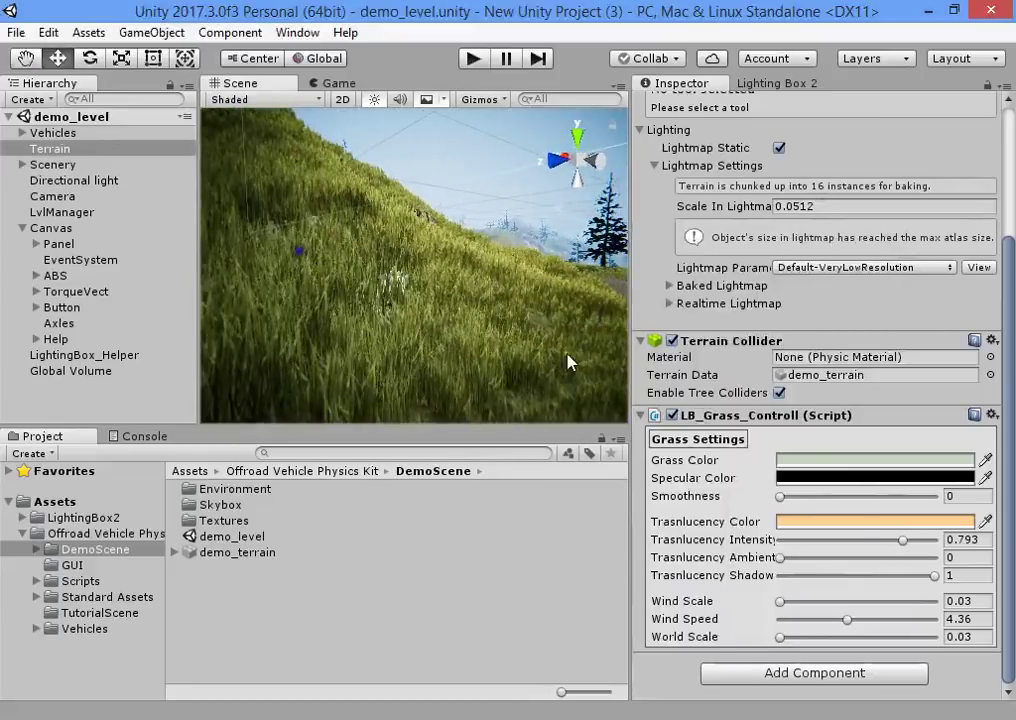
Step: Set Trasnlucency Color to white and Trasnlucency Intensity to 1, then test Trasnlucency Ambient and return it to 0
left_click(838, 533)
left_click_drag(791, 399, 671, 254)
left_click(505, 300)
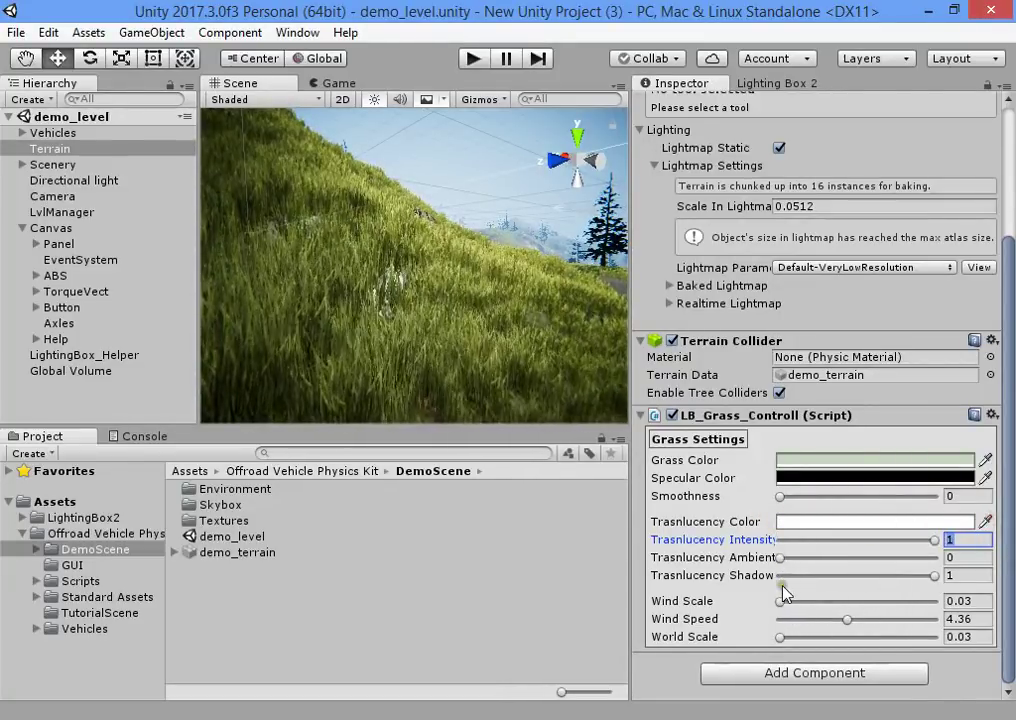
left_click_drag(787, 559, 912, 544)
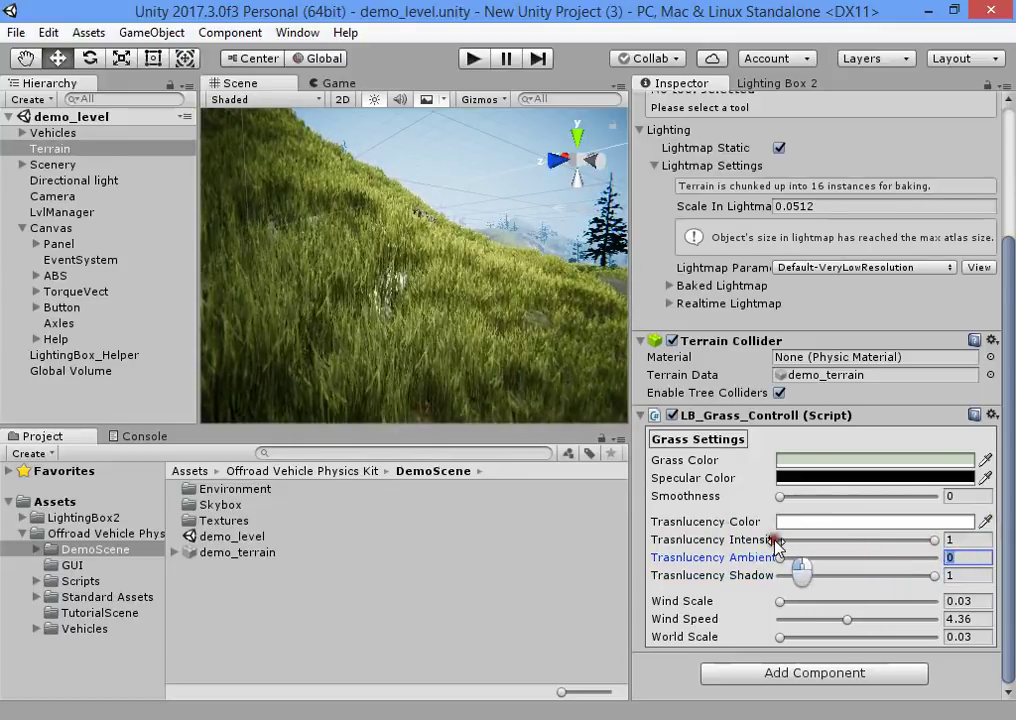
Step: Add a second grass detail to the terrain using the Grass2_Atlas texture with Billboard turned off
right_click_drag(463, 411, 839, 333)
key("w")
key("s")
scroll(839, 333, "up", 3)
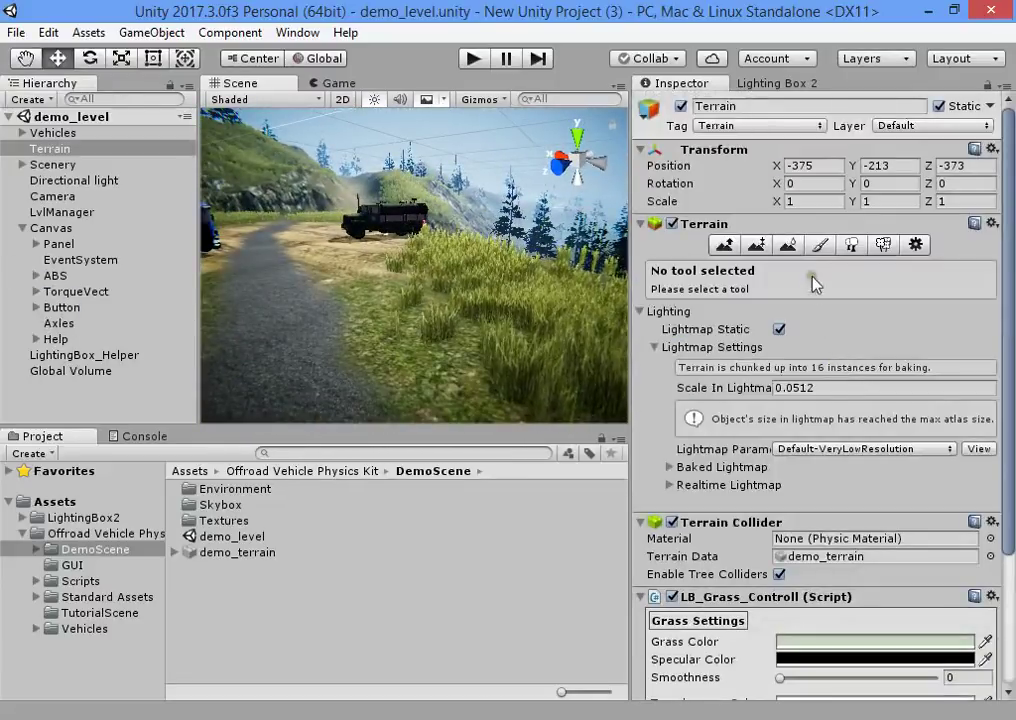
left_click(883, 244)
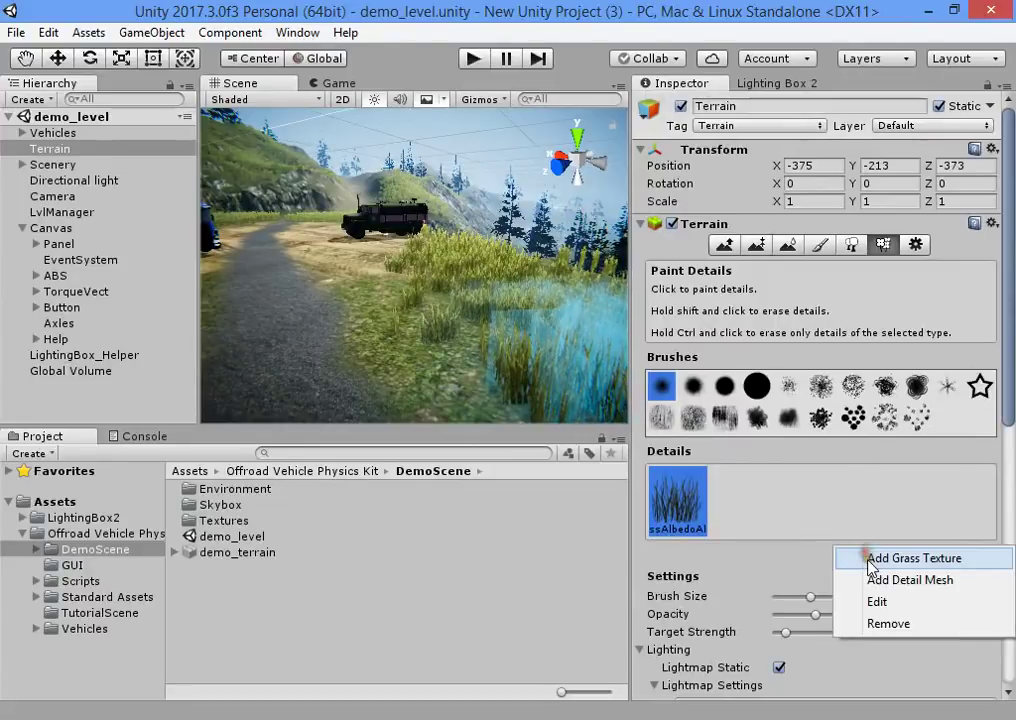
left_click(872, 560)
left_click(394, 144)
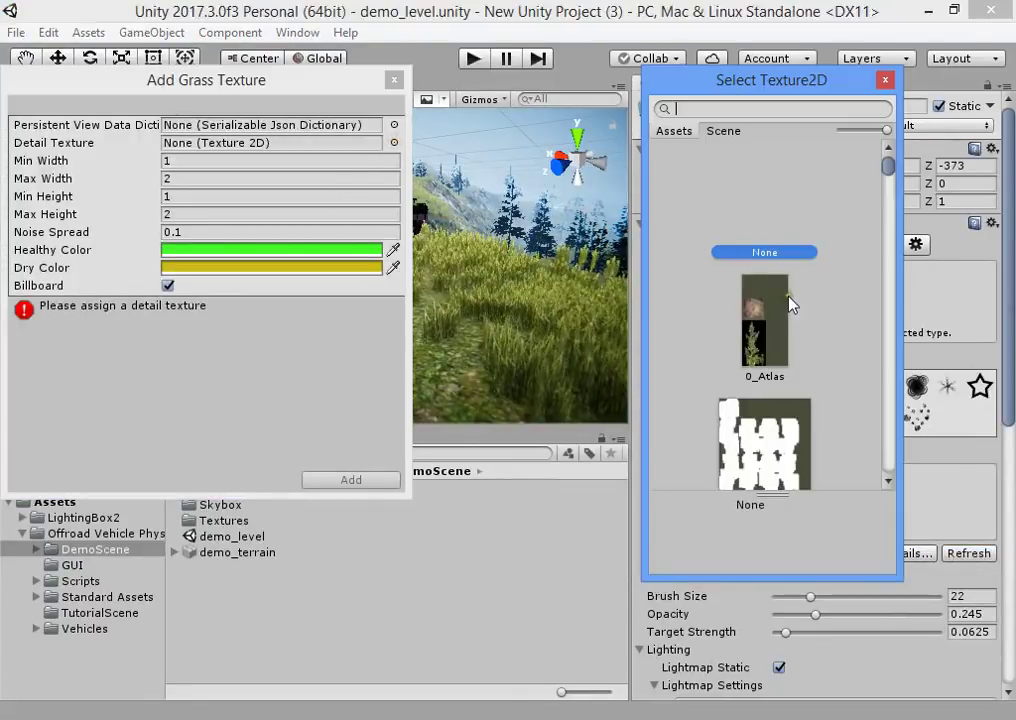
type("grass")
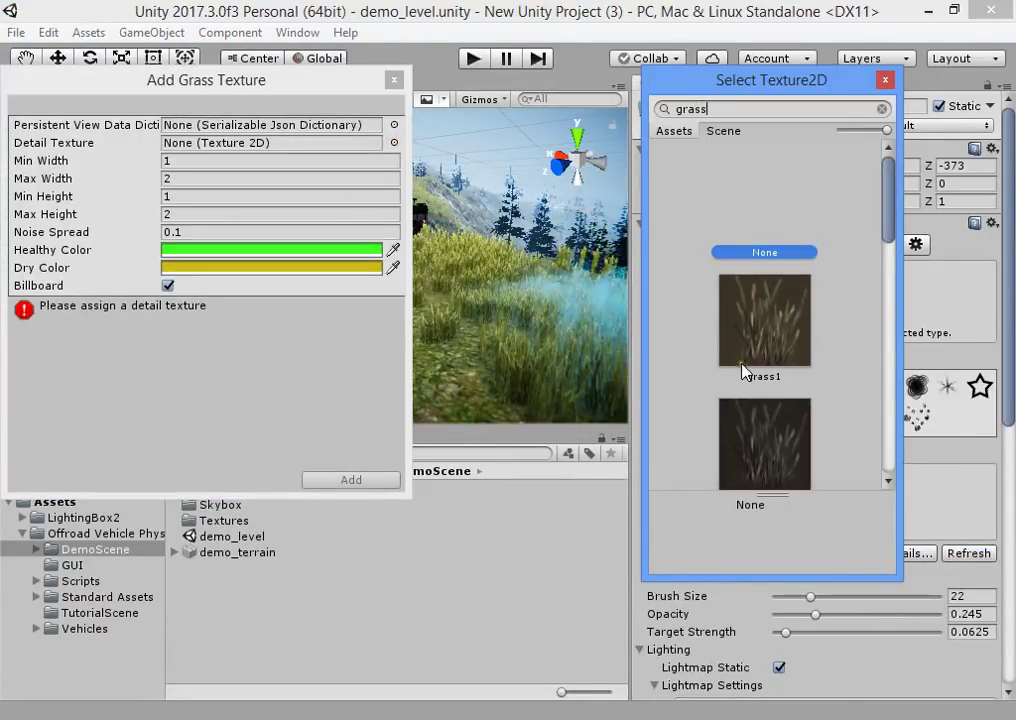
scroll(755, 378, "down", 5)
scroll(762, 320, "down", 3)
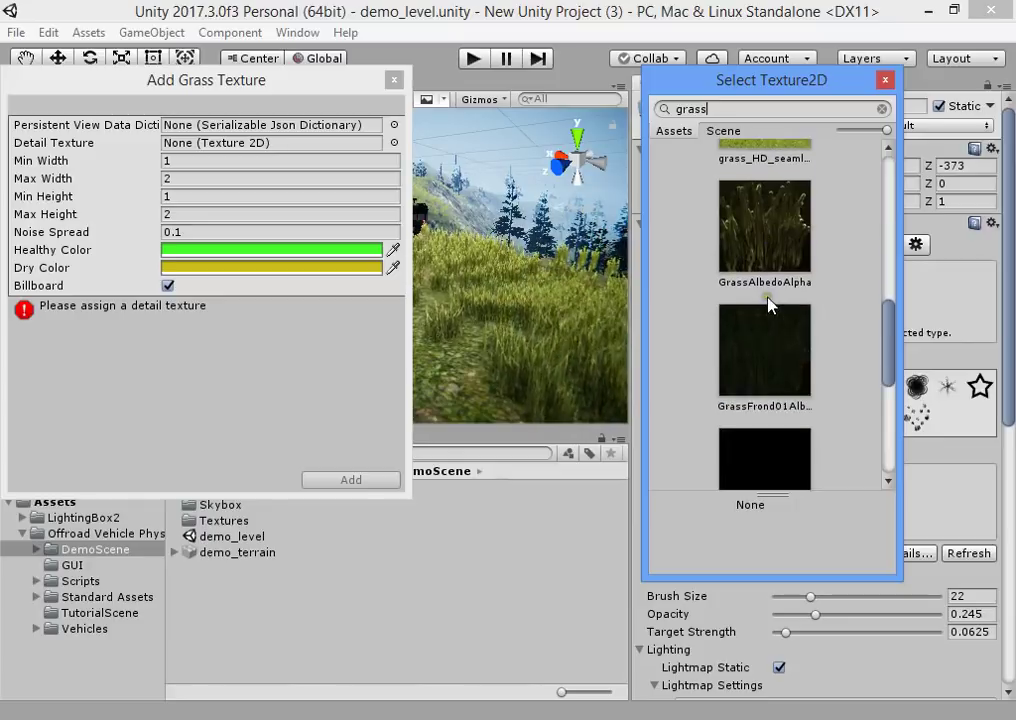
scroll(767, 335, "up", 3)
double_click(743, 205)
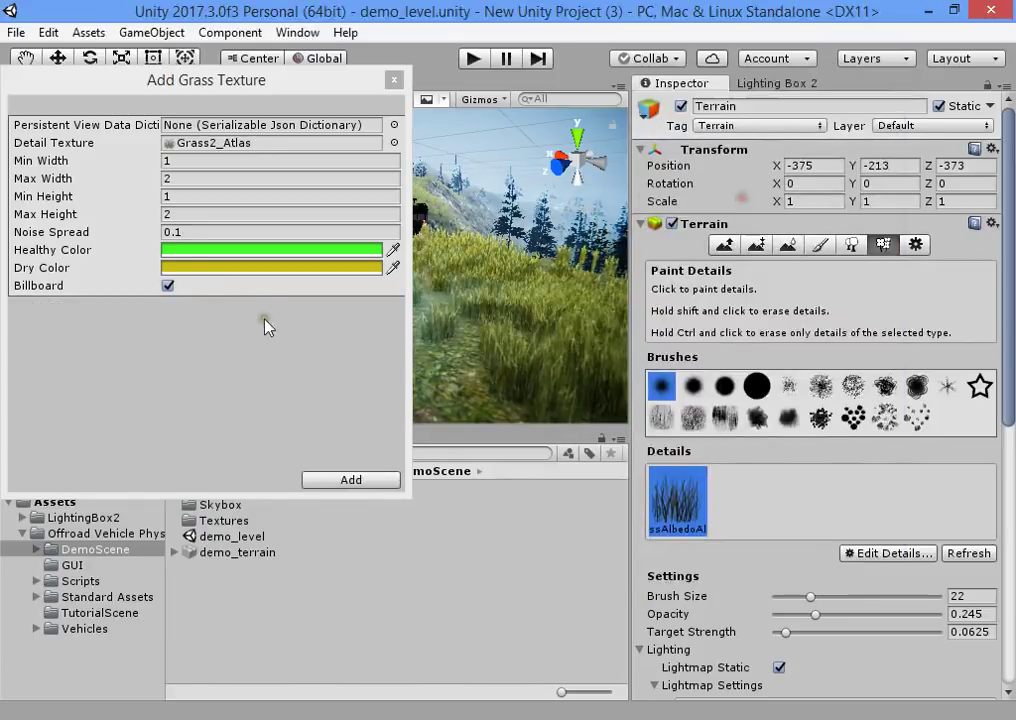
left_click(168, 285)
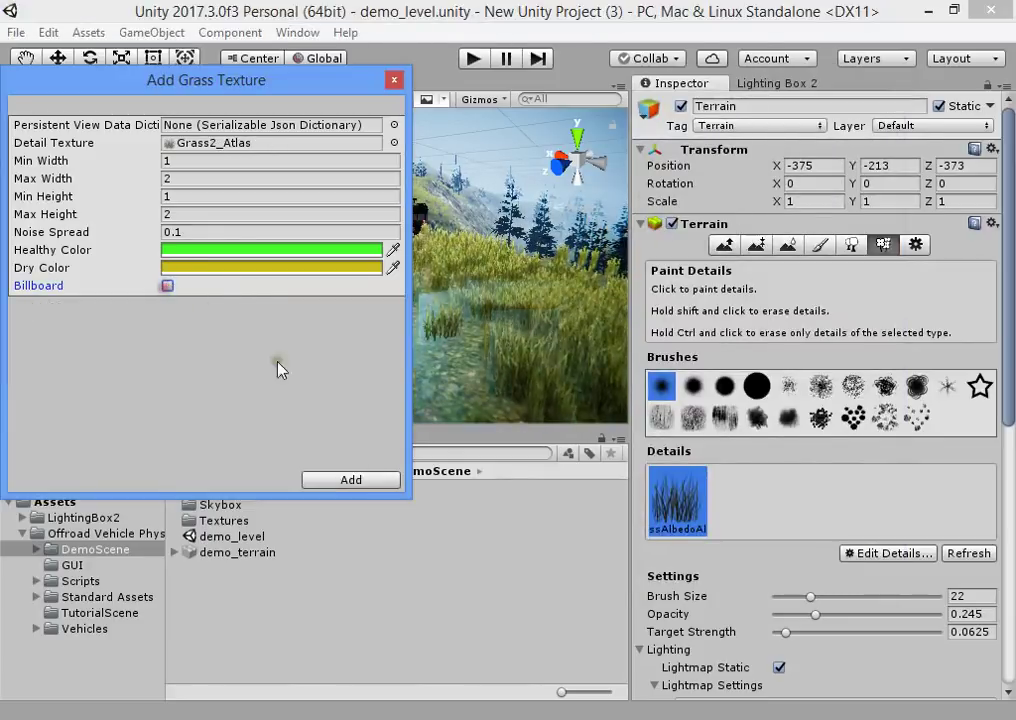
left_click(352, 480)
Step: Paint a patch of the Grass2_Atlas detail beside the road near the truck with Brush Size 8
left_click(734, 520)
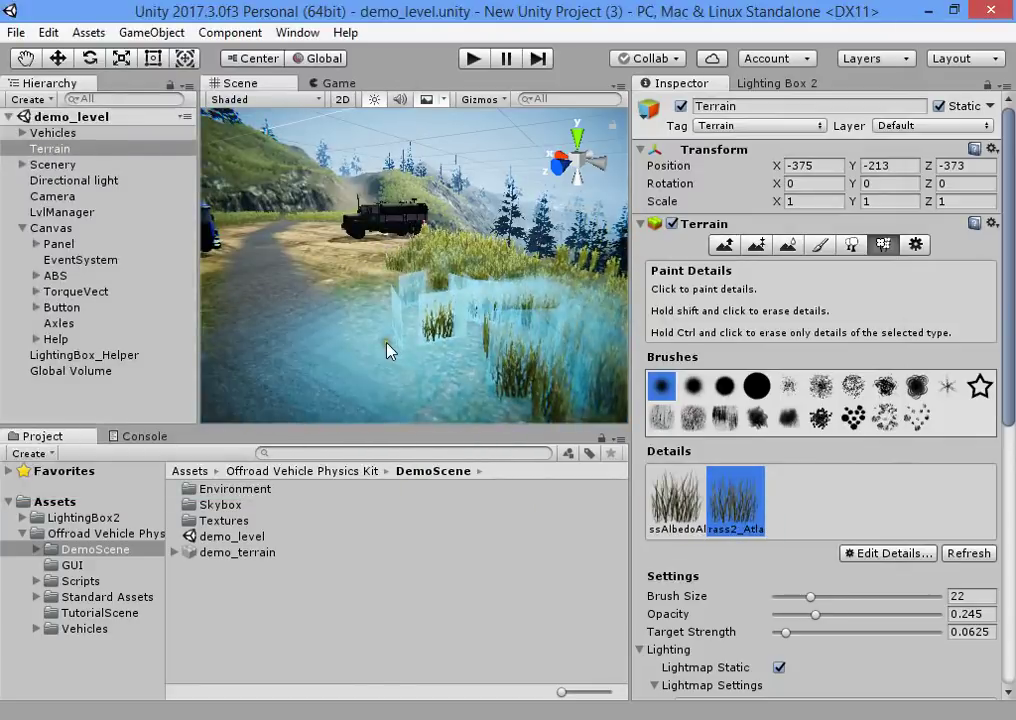
left_click(784, 596)
key("w")
mouse_move(470, 340)
right_mouse_down()
mouse_move(422, 302)
mouse_move(410, 314)
right_mouse_up()
key("w")
mouse_move(478, 342)
right_mouse_down()
mouse_move(476, 290)
mouse_move(512, 168)
mouse_move(484, 160)
mouse_move(514, 184)
mouse_move(490, 172)
right_mouse_up()
key("s")
key("w")
key("s")
Step: Change the second grass detail's Detail Texture to GrassAlbedoAlpha and apply it
scroll(782, 472, "down", 3)
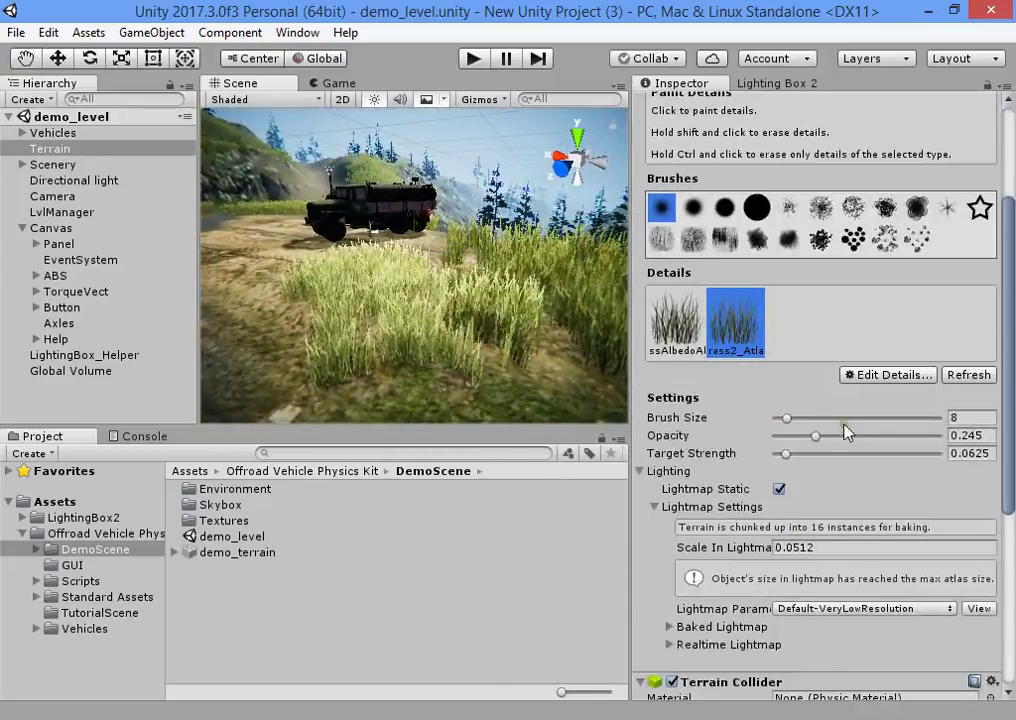
left_click(870, 374)
left_click(866, 422)
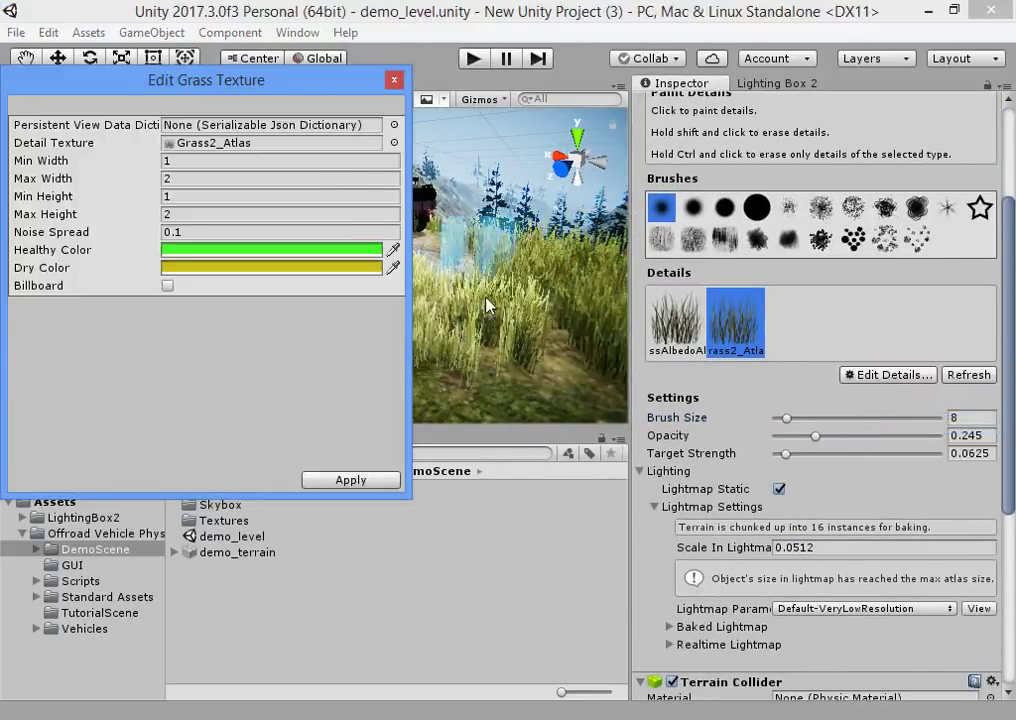
left_click(394, 142)
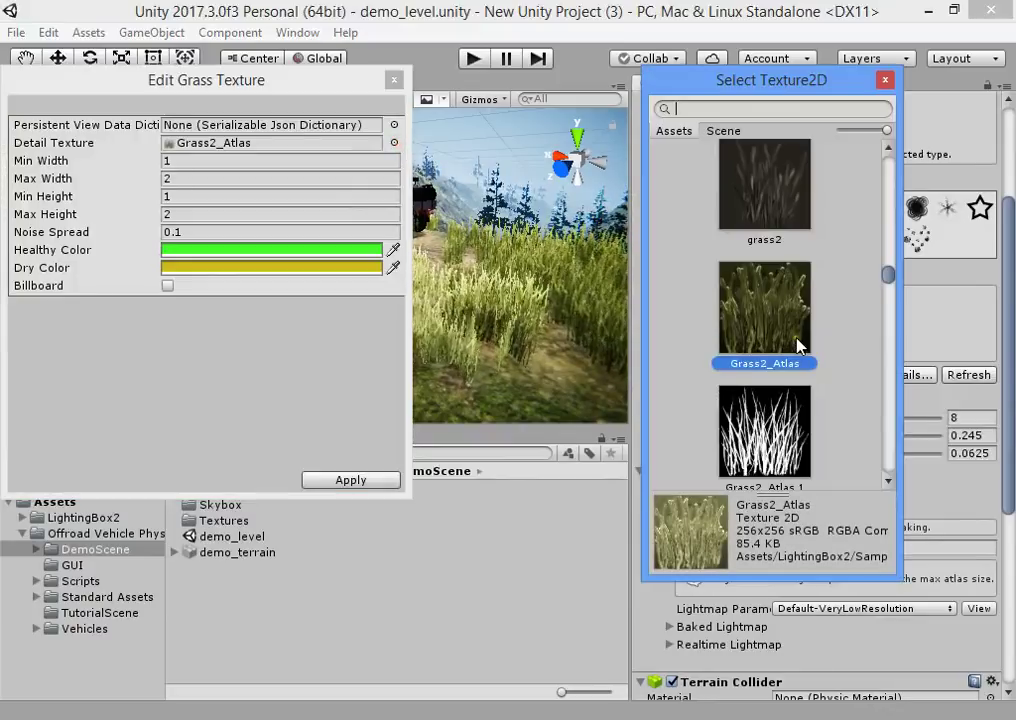
scroll(782, 376, "down", 3)
left_click(781, 390)
left_click(781, 390)
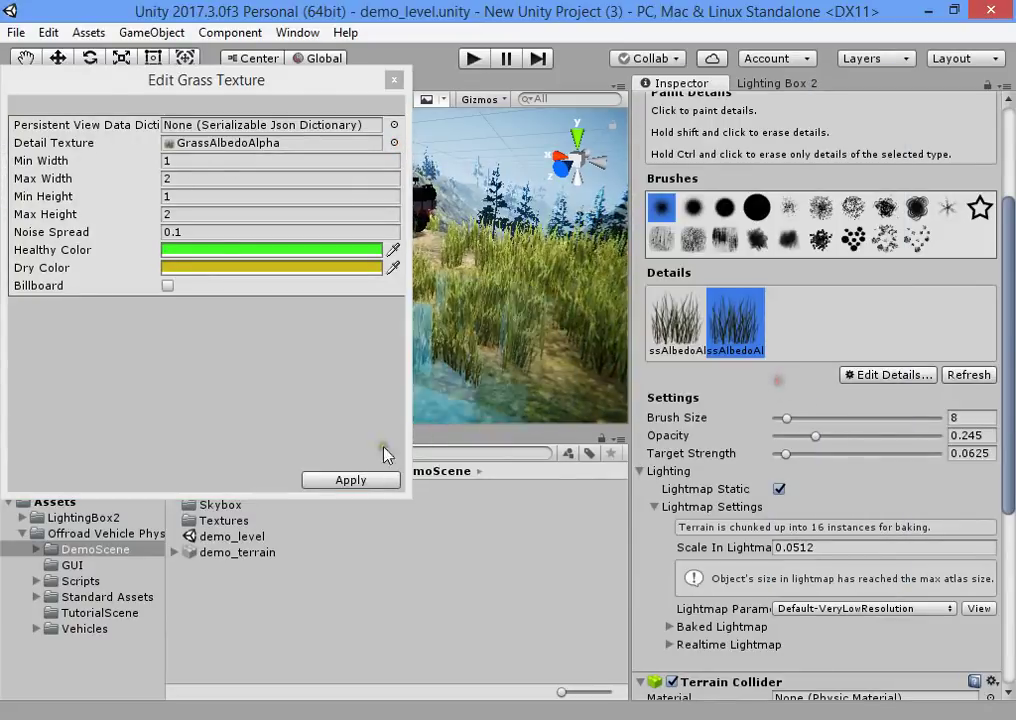
left_click(372, 479)
Step: Adjust the second grass detail's Max Height and Max Width, and apply the changes
left_click(871, 377)
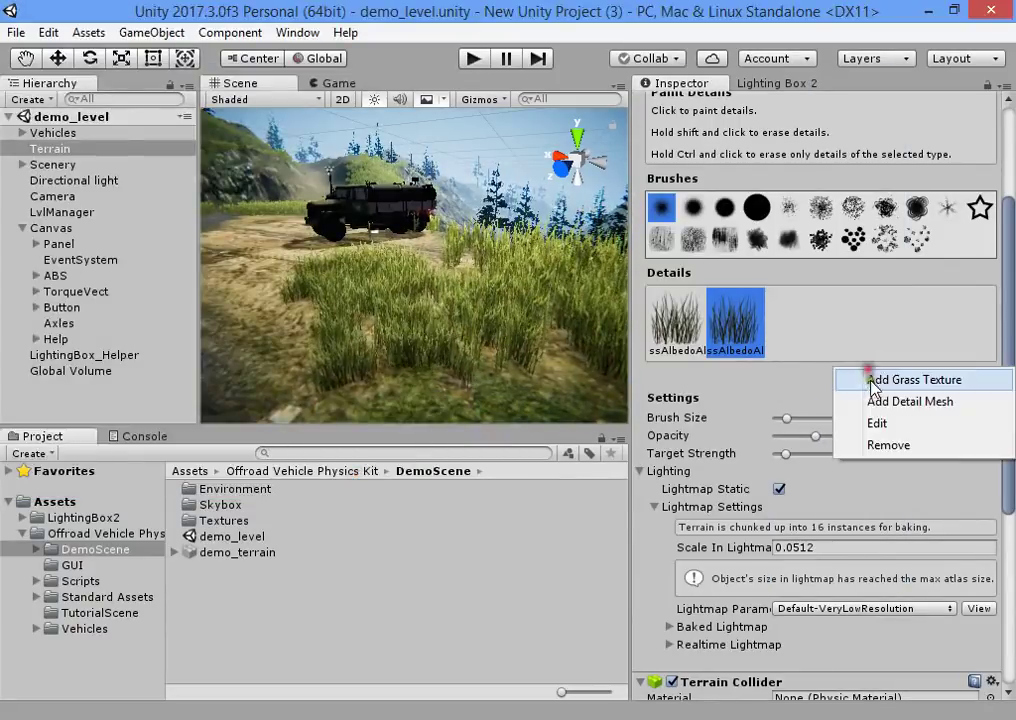
left_click(888, 428)
left_click_drag(41, 216, 139, 176)
left_click(68, 179)
right_click_drag(453, 234, 382, 257)
left_click_drag(383, 257, 411, 321, "alt")
left_click(351, 480)
Step: Paint the second grass detail along the roadside and at the foot of the cliff with Brush Size 8
right_click_drag(466, 290, 407, 262)
key("w")
left_click_drag(407, 268, 364, 272, "alt")
left_click_drag(455, 336, 610, 347, "alt")
left_click_drag(473, 312, 390, 249, "alt")
left_click_drag(489, 211, 418, 297, "alt")
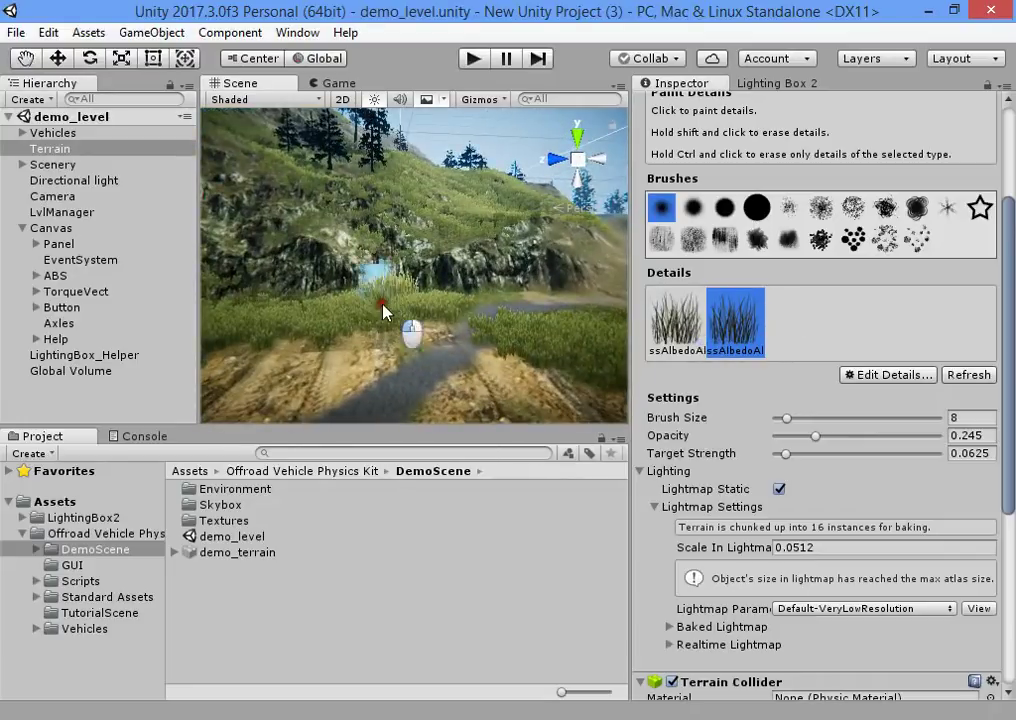
Step: Paint the first grass detail along the edge of the gravel road beside the tree slope using a larger Brush Size
left_click_drag(617, 363, 511, 358, "alt")
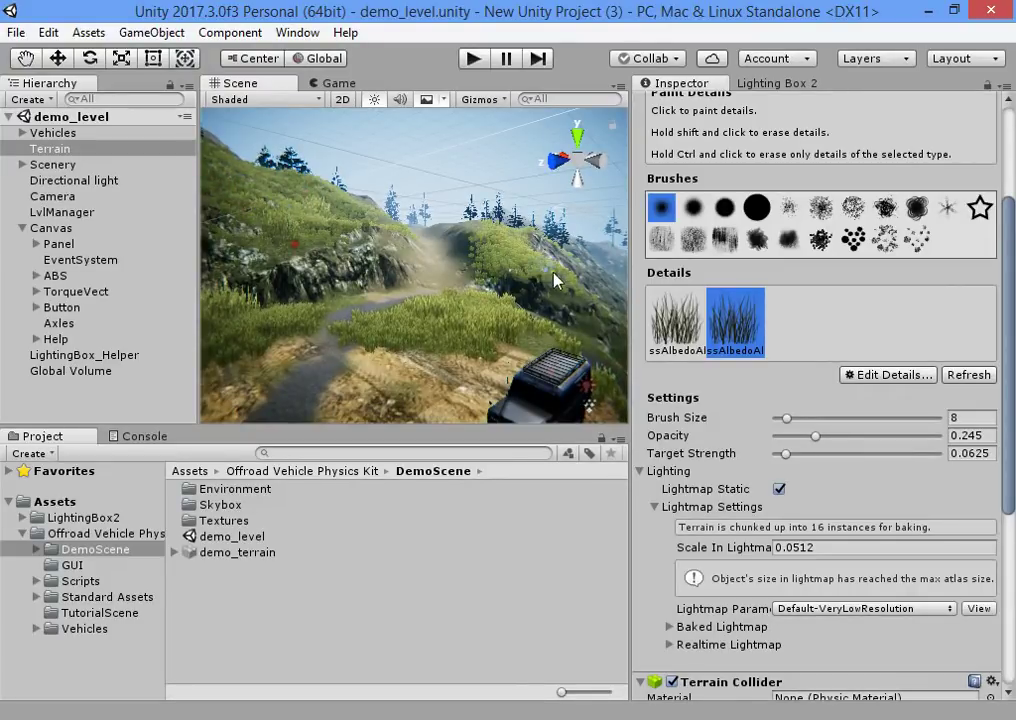
left_click_drag(537, 273, 448, 376, "alt")
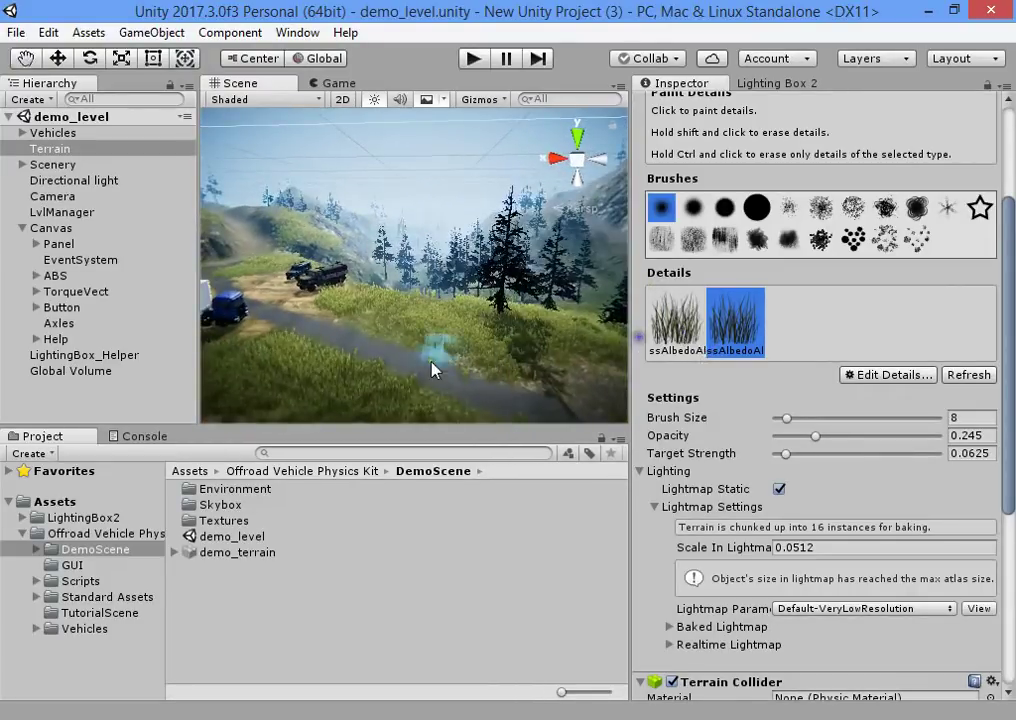
left_click_drag(580, 383, 401, 337, "alt")
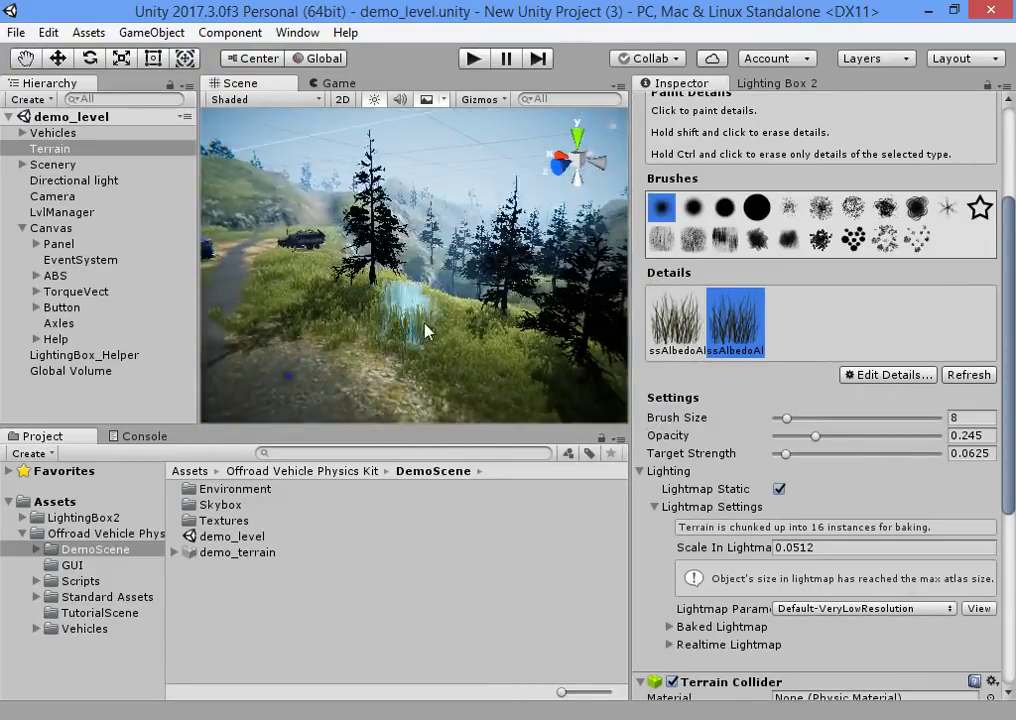
mouse_move(570, 395)
right_mouse_down()
mouse_move(812, 354)
mouse_move(689, 374)
right_mouse_up()
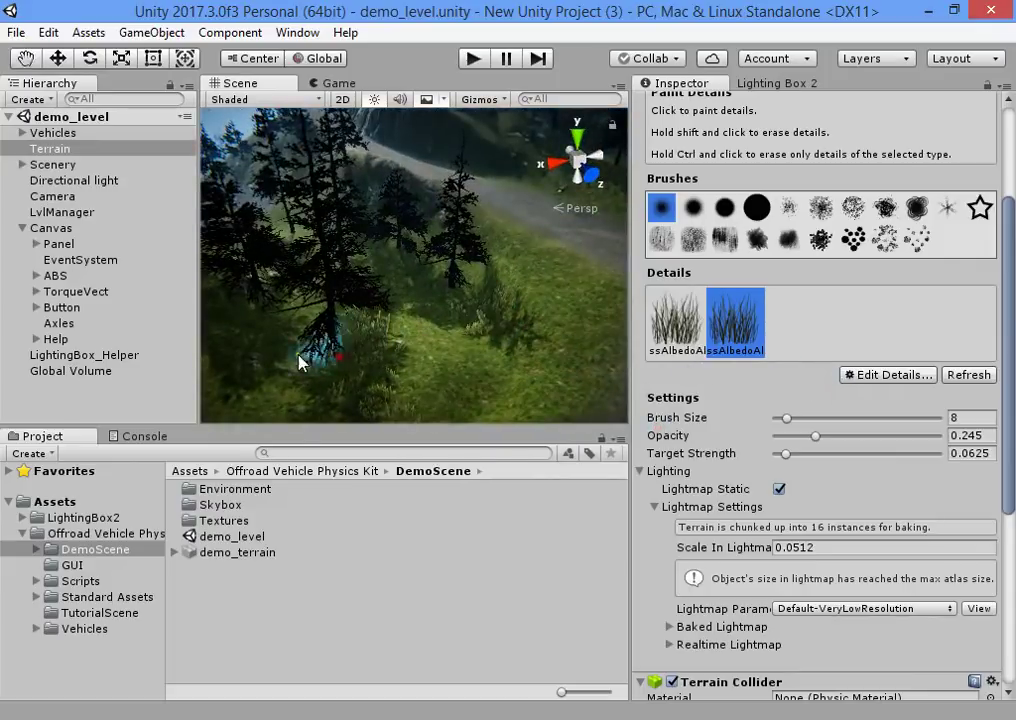
left_click_drag(245, 222, 313, 276, "alt")
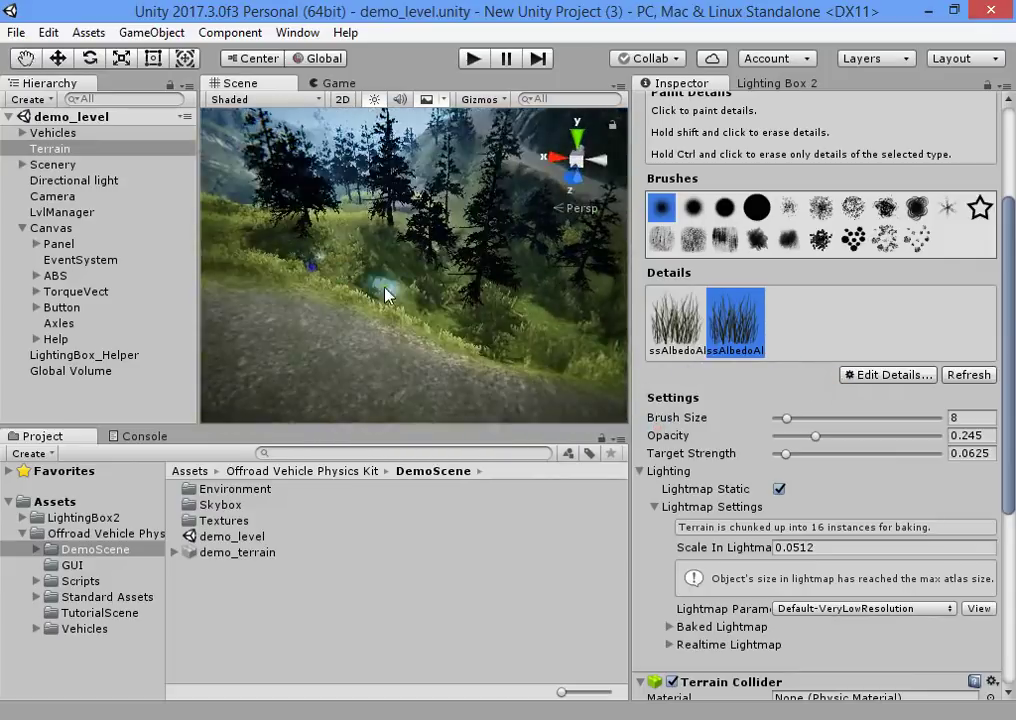
left_click(699, 350)
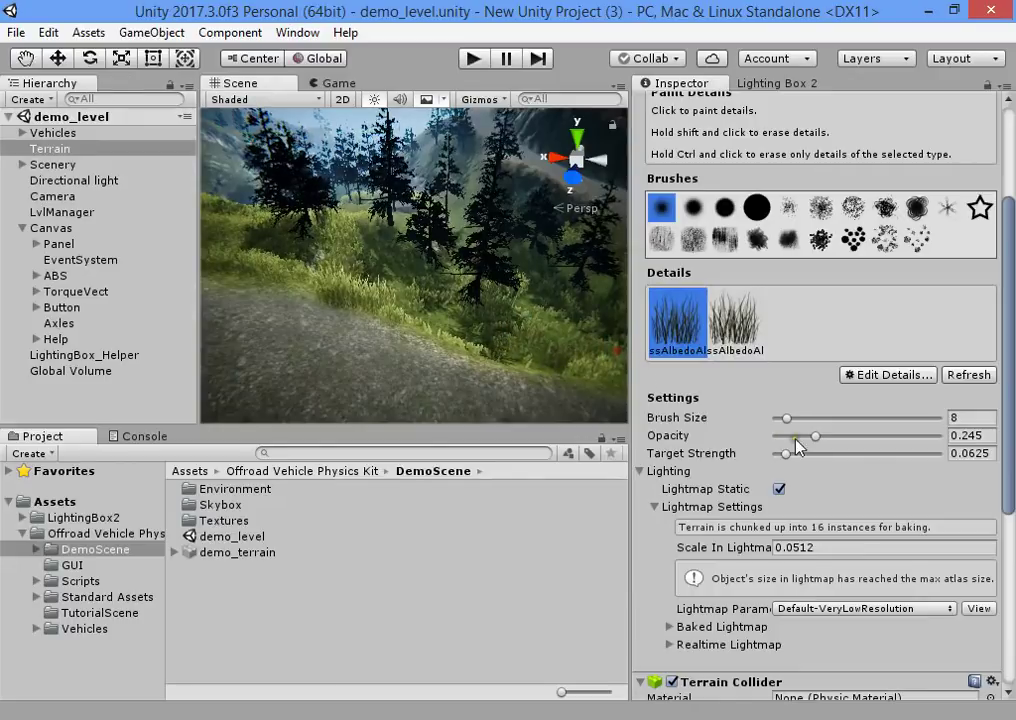
left_click_drag(812, 418, 884, 417)
mouse_move(540, 295)
left_mouse_down("alt")
mouse_move(420, 250)
mouse_move(430, 225)
mouse_move(406, 196)
left_mouse_up("alt")
right_click_drag(406, 196, 414, 200)
key("w")
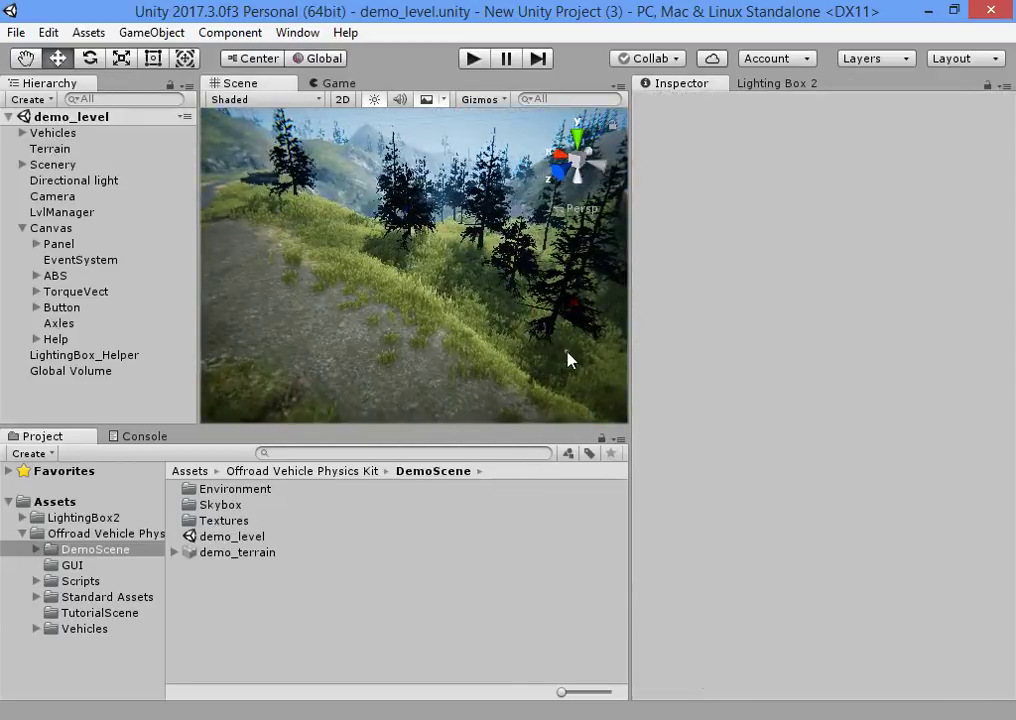
Step: Erase the stray grass from the road surface using the solid round brush at Brush Size 7
left_click(820, 246)
left_click(757, 342)
left_click_drag(884, 606, 800, 606)
left_click(883, 245)
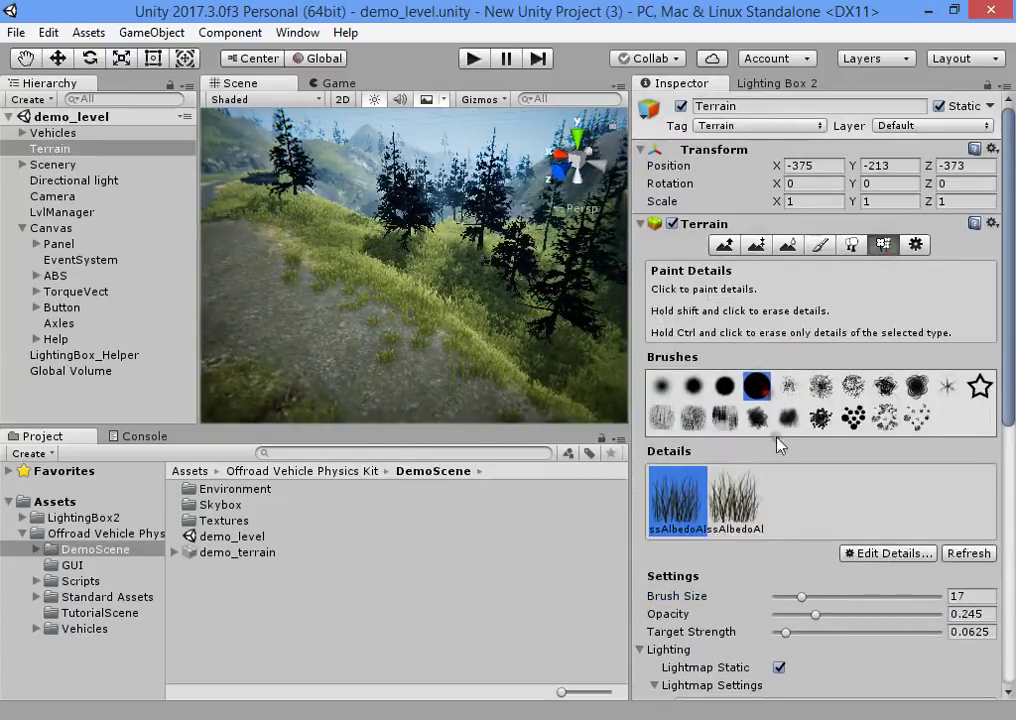
mouse_move(549, 290)
right_mouse_down()
mouse_move(399, 363)
mouse_move(398, 350)
right_mouse_up()
left_click(396, 252)
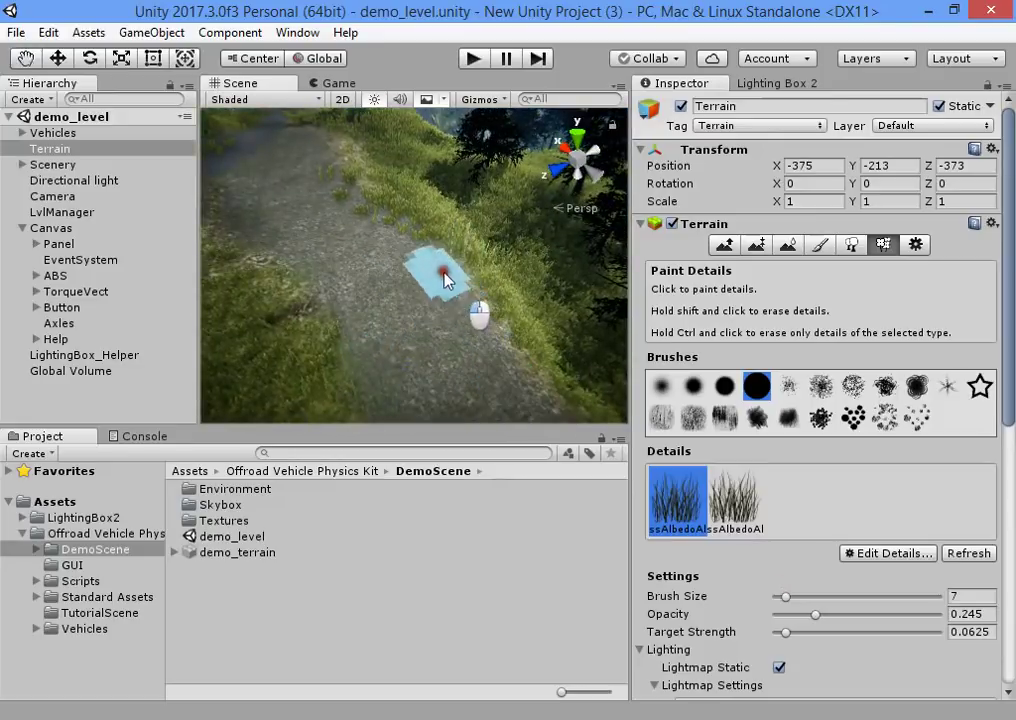
right_click_drag(313, 175, 423, 302)
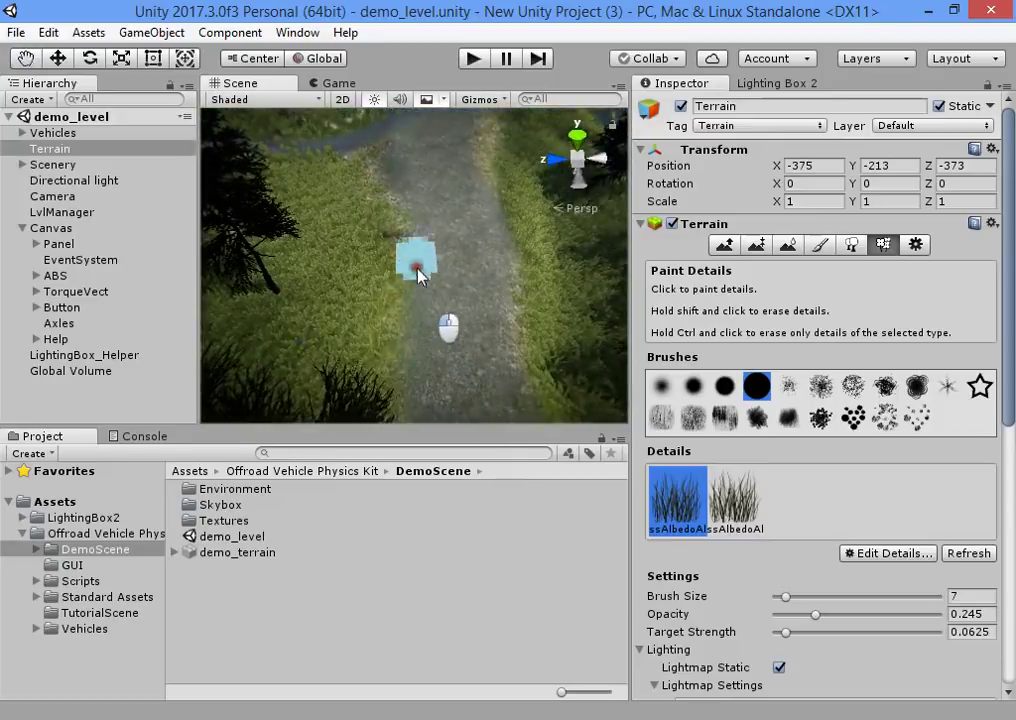
mouse_move(416, 172)
right_mouse_down()
mouse_move(250, 240)
mouse_move(110, 225)
mouse_move(342, 209)
mouse_move(416, 325)
right_mouse_up()
right_click_drag(437, 393, 533, 346)
mouse_move(424, 316)
right_mouse_down()
mouse_move(465, 306)
mouse_move(637, 356)
mouse_move(369, 331)
right_mouse_up()
mouse_move(425, 296)
right_mouse_down()
mouse_move(531, 39)
mouse_move(560, 55)
mouse_move(578, 210)
mouse_move(425, 260)
right_mouse_up()
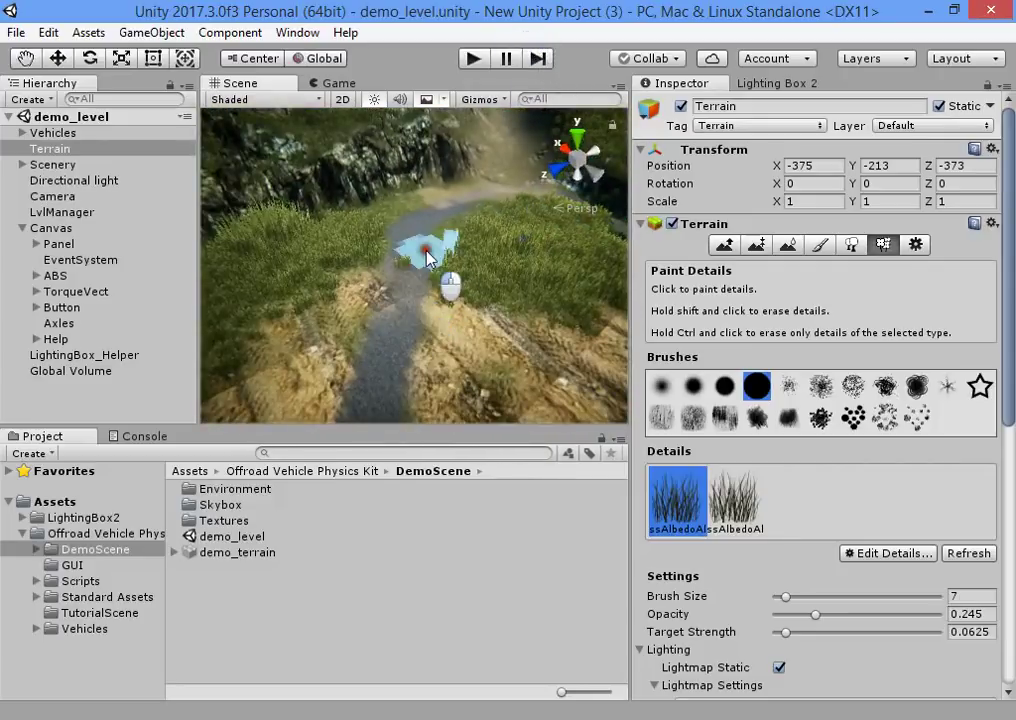
Step: Clean up the grass along the rocky cliff edges around the parked vehicles with Brush Size 7
right_click_drag(487, 170, 478, 247)
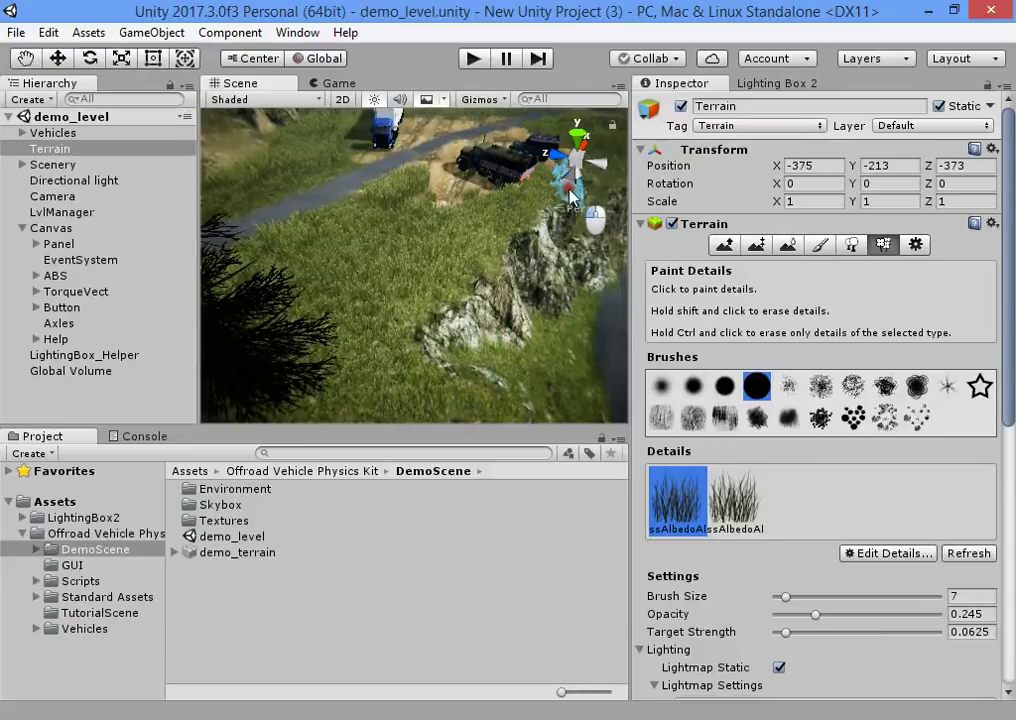
mouse_move(495, 263)
right_mouse_down()
mouse_move(460, 347)
mouse_move(351, 122)
right_mouse_up()
right_click_drag(378, 388, 434, 270)
key("w")
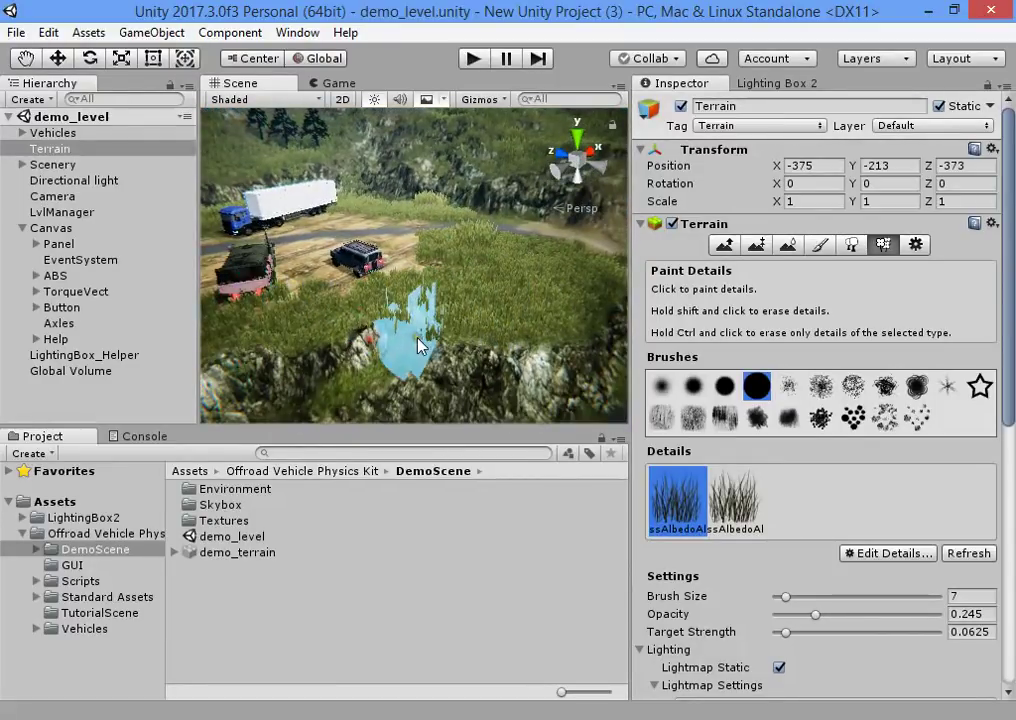
mouse_move(304, 405)
right_mouse_down()
mouse_move(470, 180)
mouse_move(537, 245)
mouse_move(646, 283)
mouse_move(497, 383)
mouse_move(488, 347)
mouse_move(531, 347)
mouse_move(490, 290)
mouse_move(494, 236)
mouse_move(388, 338)
right_mouse_up()
key("w")
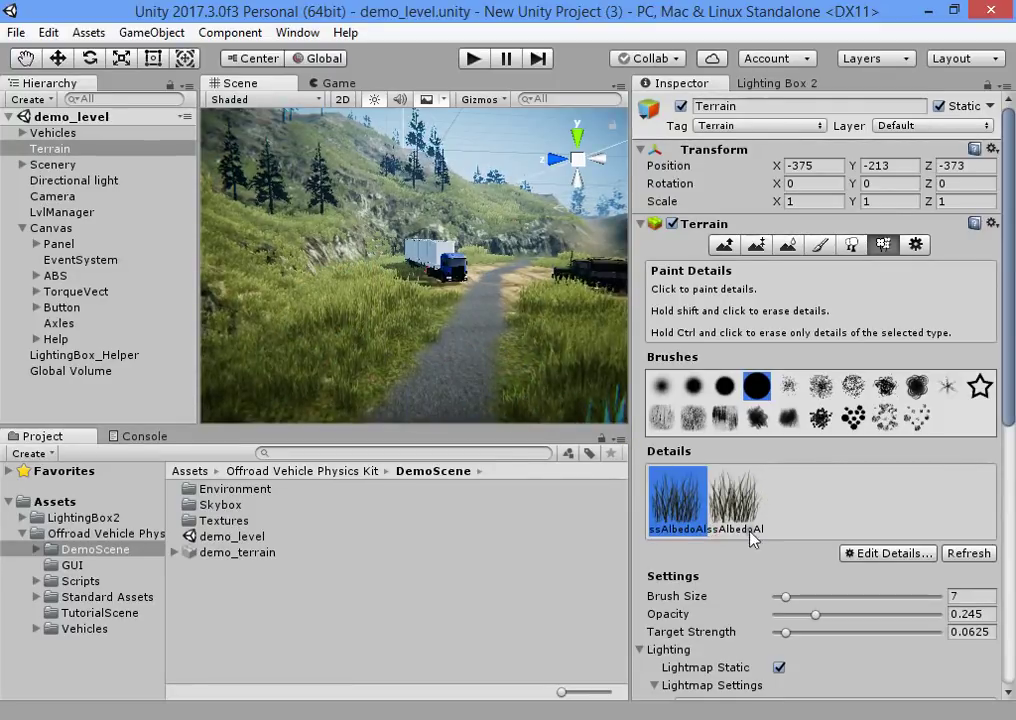
Step: Set the second grass detail's Max Height to 4.33 and apply the change
left_click(663, 507)
left_click(866, 553)
left_click(870, 601)
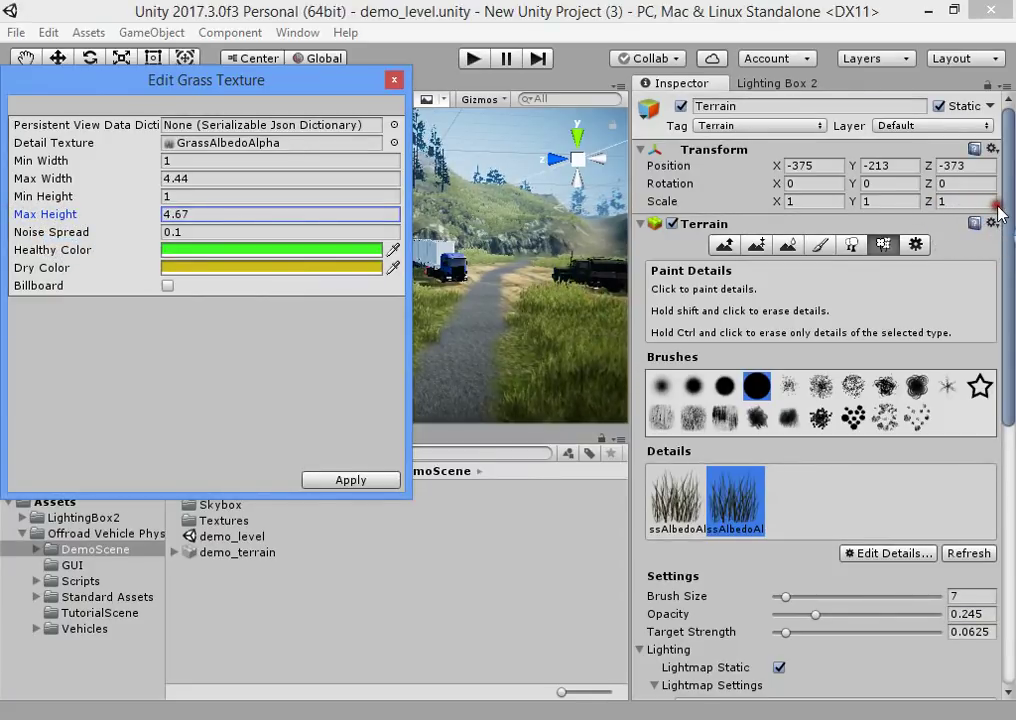
left_click(358, 482)
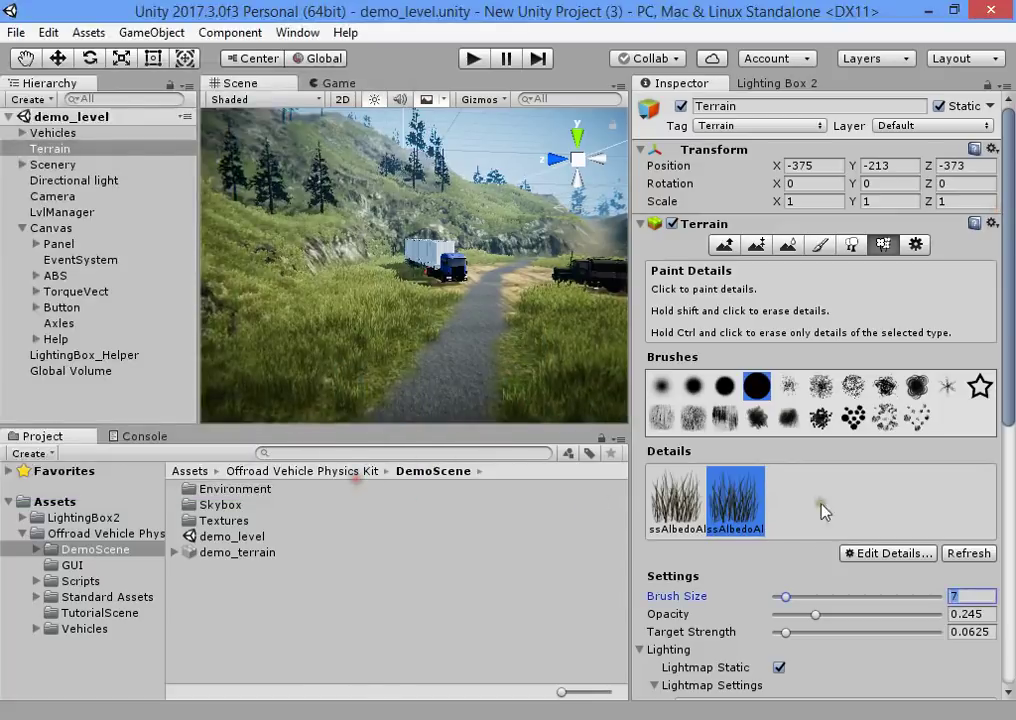
key("w")
mouse_move(530, 314)
right_mouse_down()
mouse_move(828, 358)
mouse_move(838, 355)
mouse_move(815, 350)
mouse_move(889, 356)
mouse_move(748, 302)
mouse_move(779, 314)
right_mouse_up()
key("s")
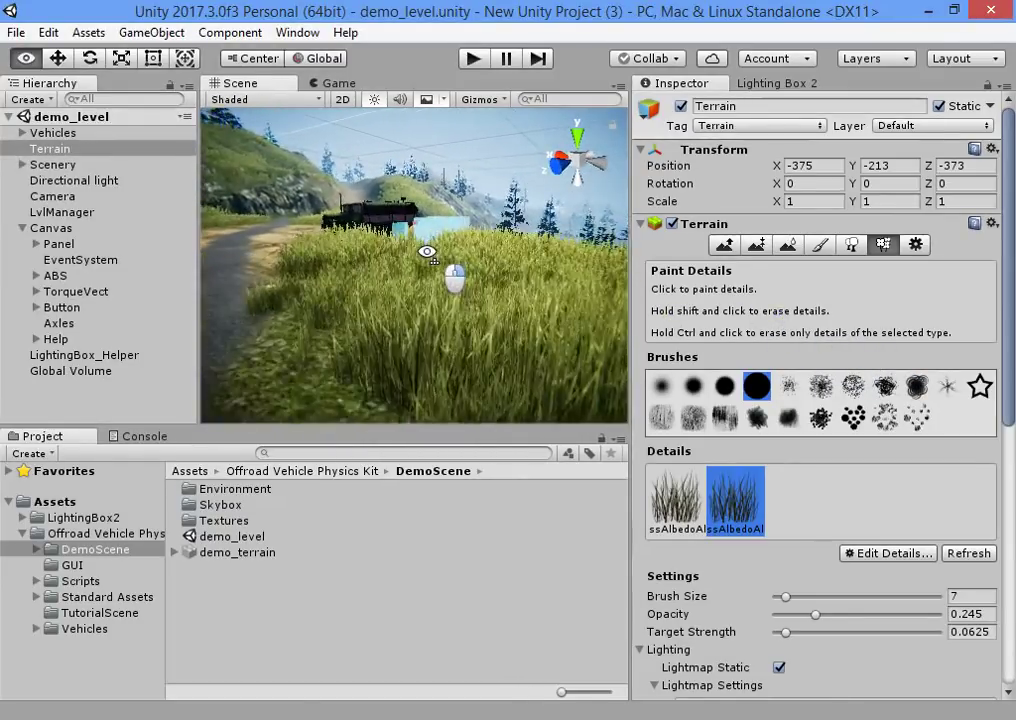
key("w")
right_click_drag(498, 362, 510, 328)
Step: Locate the second grass detail's GrassAlbedoAlpha texture in the project and duplicate it
left_click(849, 245)
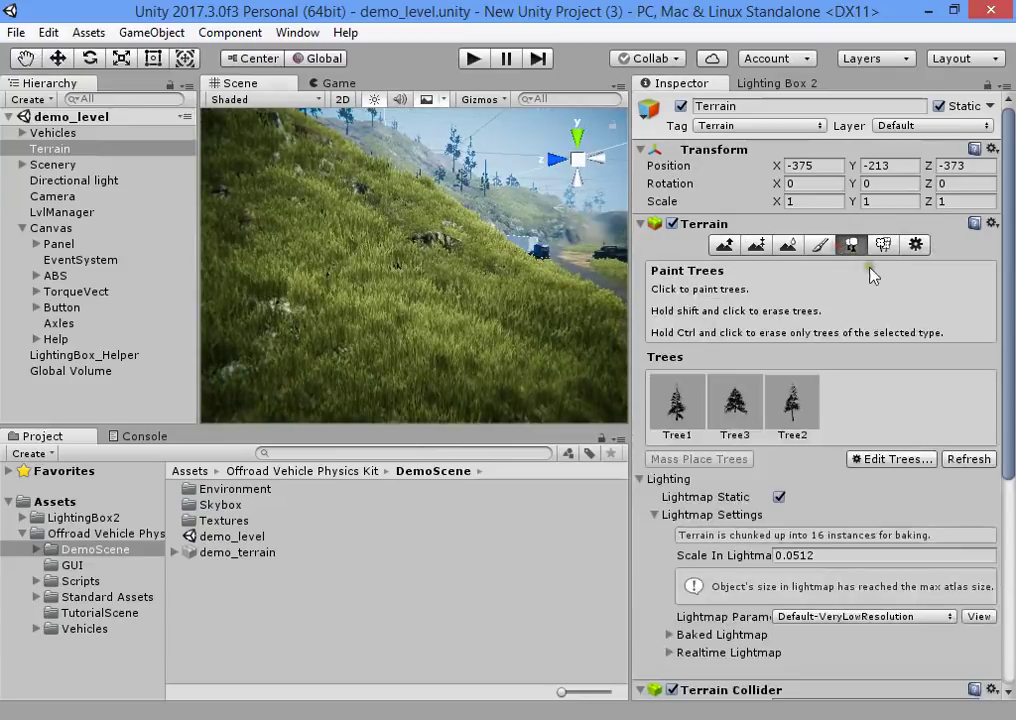
left_click(881, 245)
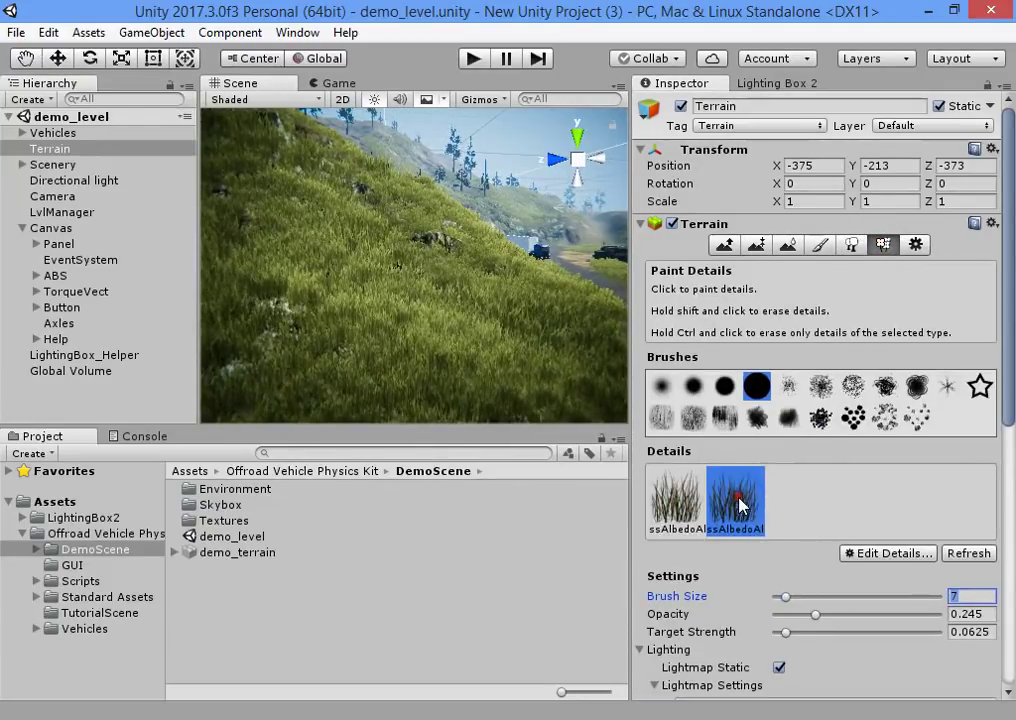
left_click(862, 553)
left_click(877, 602)
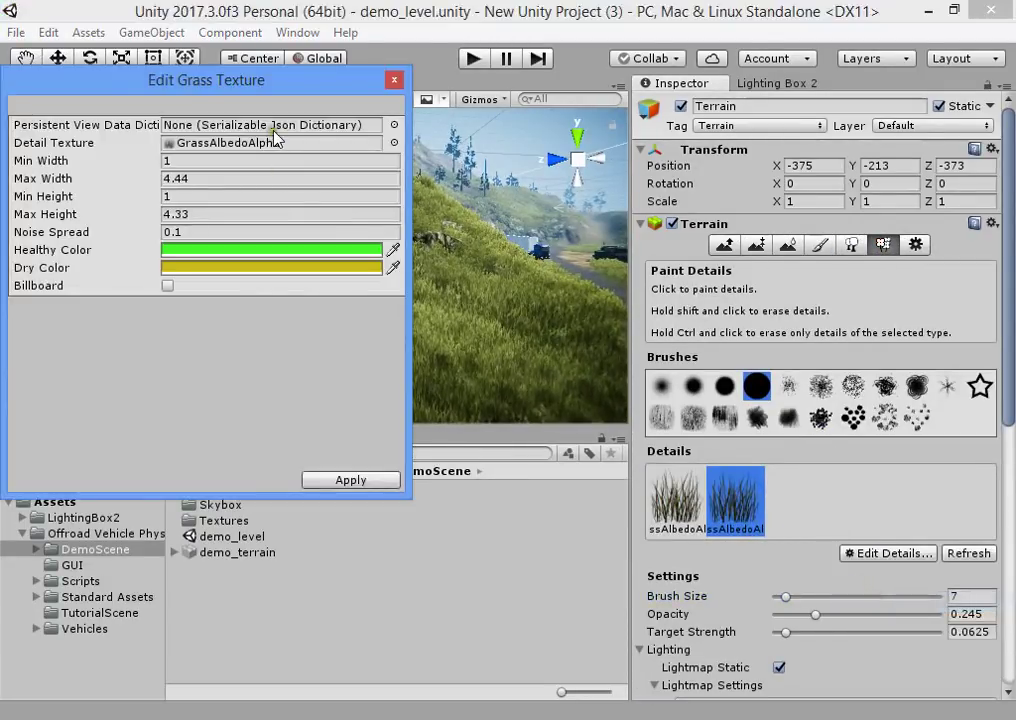
left_click(278, 146)
left_click_drag(270, 90, 249, 25)
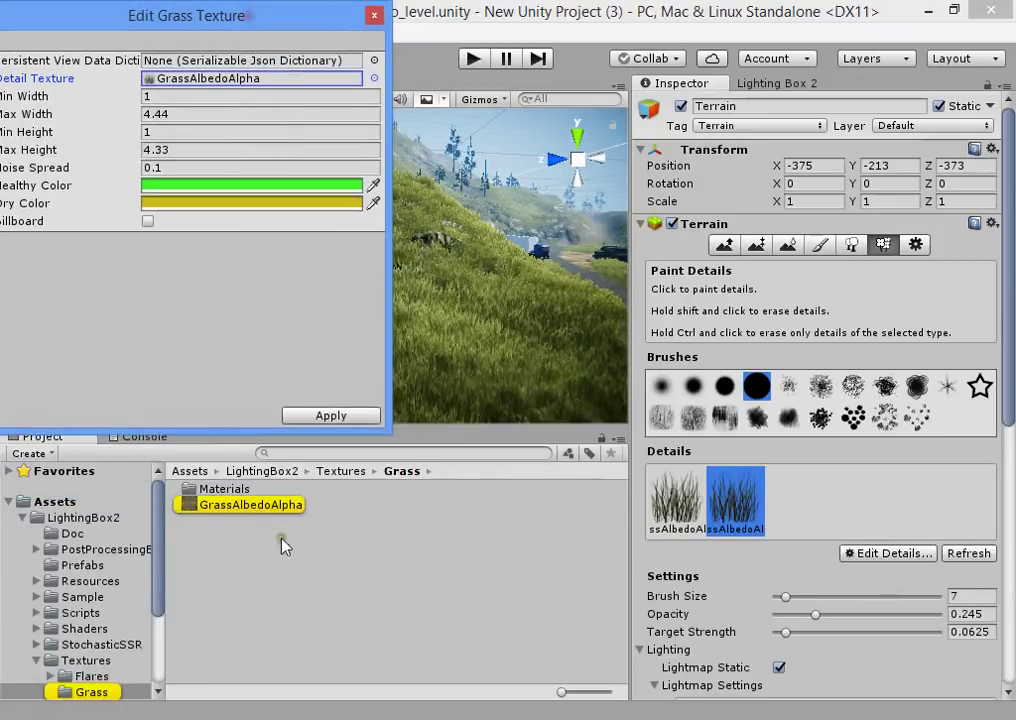
left_click(282, 505)
key("ctrl+d")
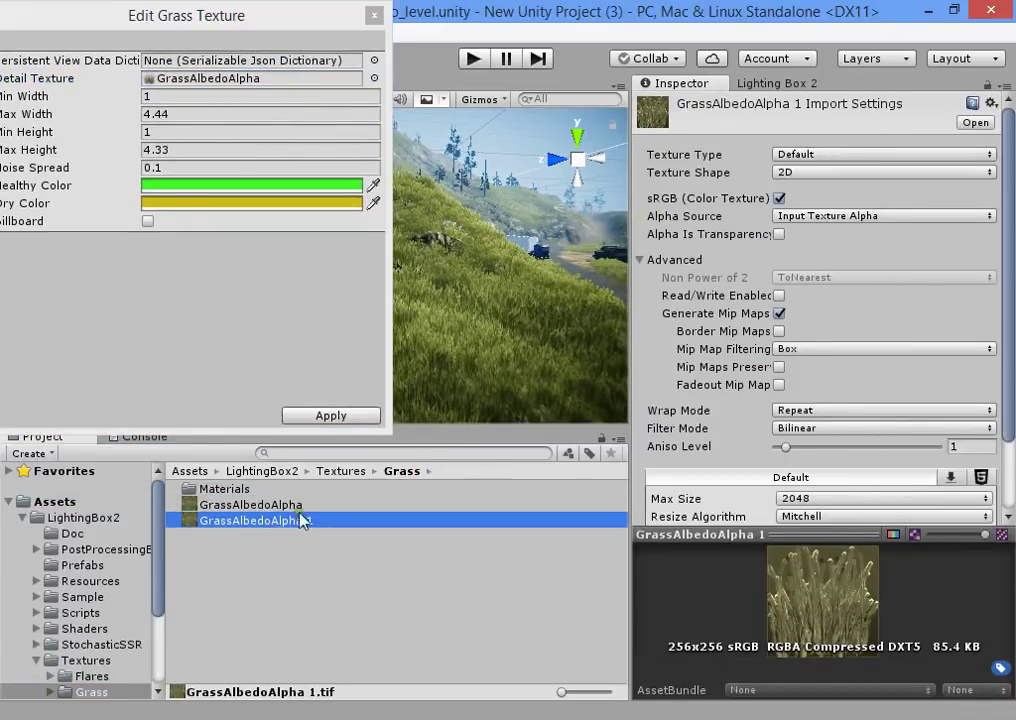
Step: Assign the duplicated GrassAlbedoAlpha 1 as the second grass detail's Detail Texture and apply it
left_click(508, 383)
left_click(880, 555)
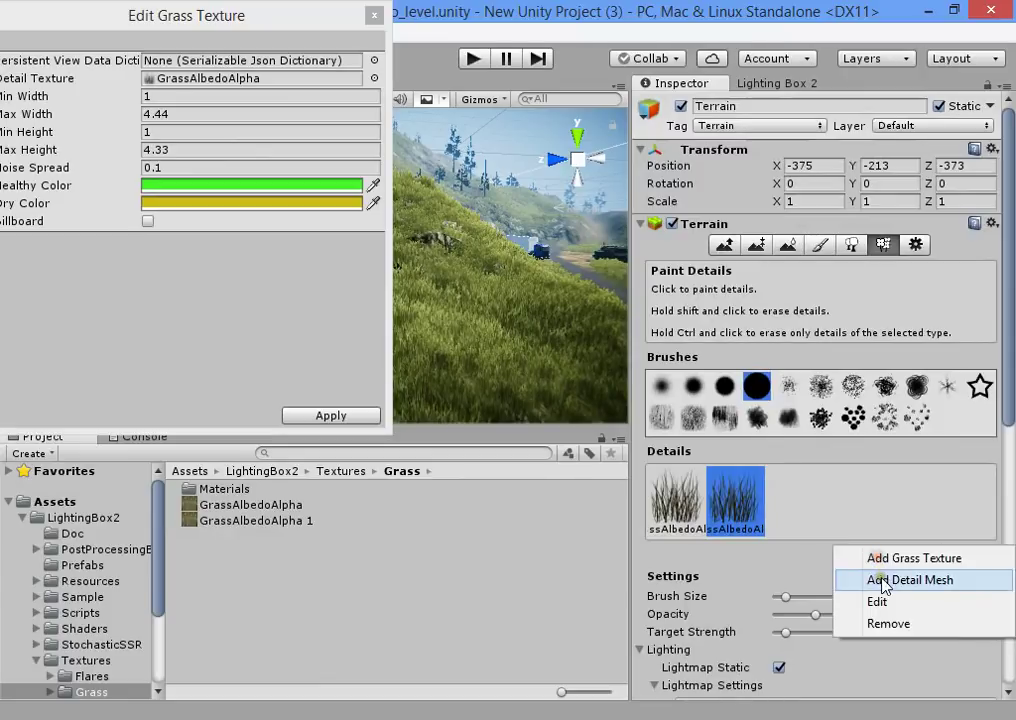
left_click(877, 602)
left_click_drag(256, 521, 258, 88)
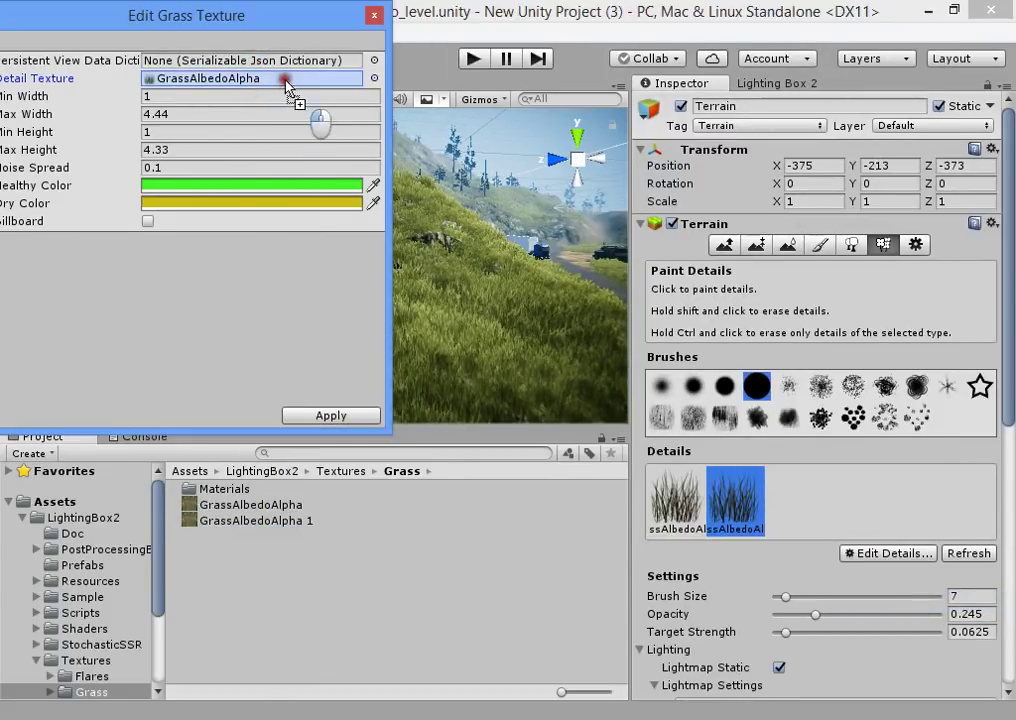
left_click(330, 414)
Step: Open GrassAlbedoAlpha 1 in Photoshop, shift its Hue to +37, lower its Saturation, and return to Unity
double_click(300, 521)
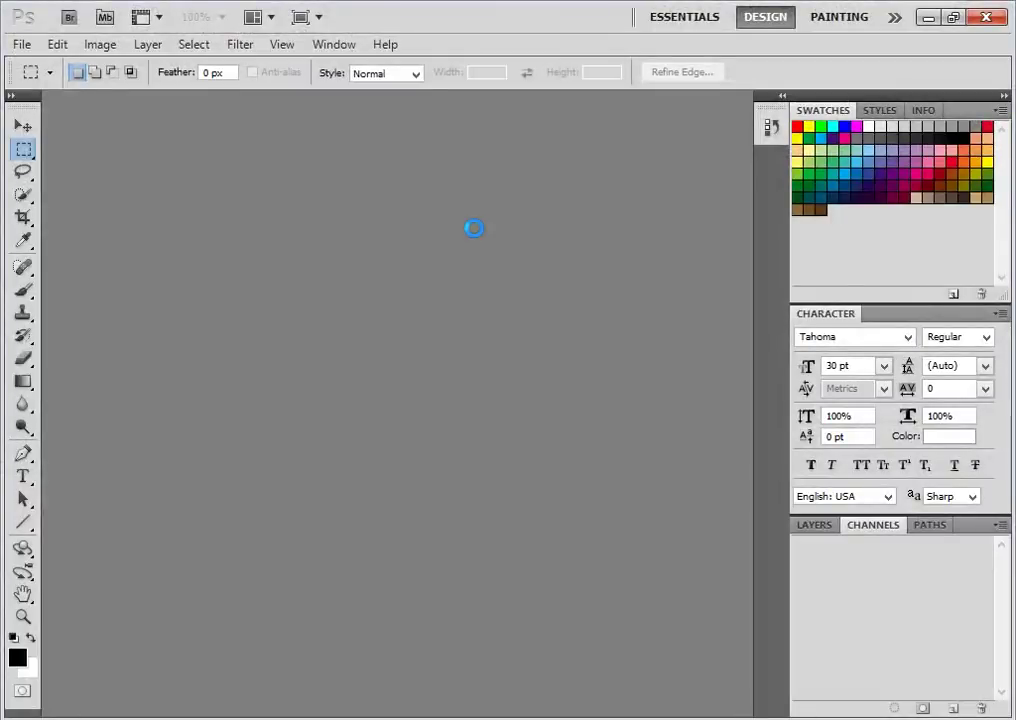
key("ctrl+u")
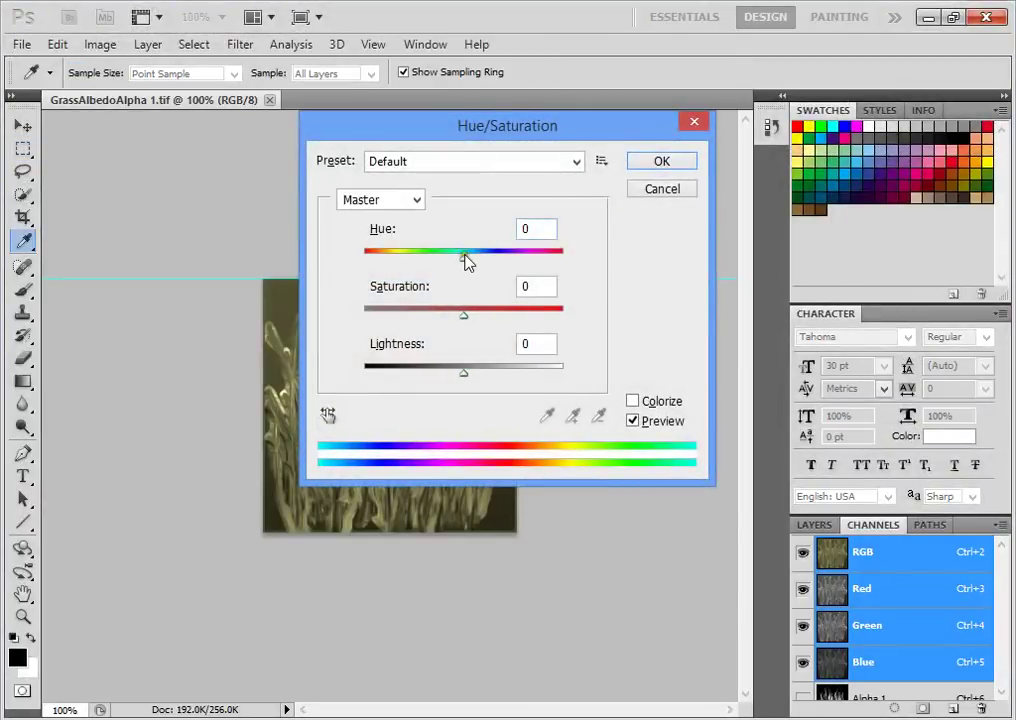
left_click_drag(499, 262, 503, 261)
left_click_drag(570, 125, 766, 45)
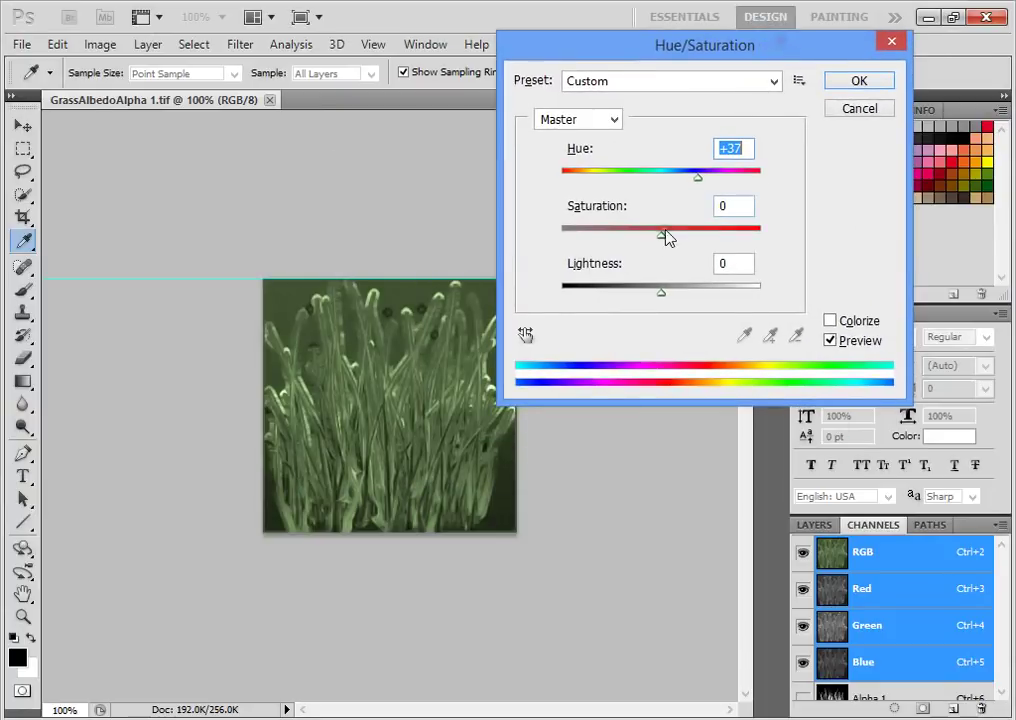
left_click_drag(661, 234, 626, 236)
left_click(836, 79)
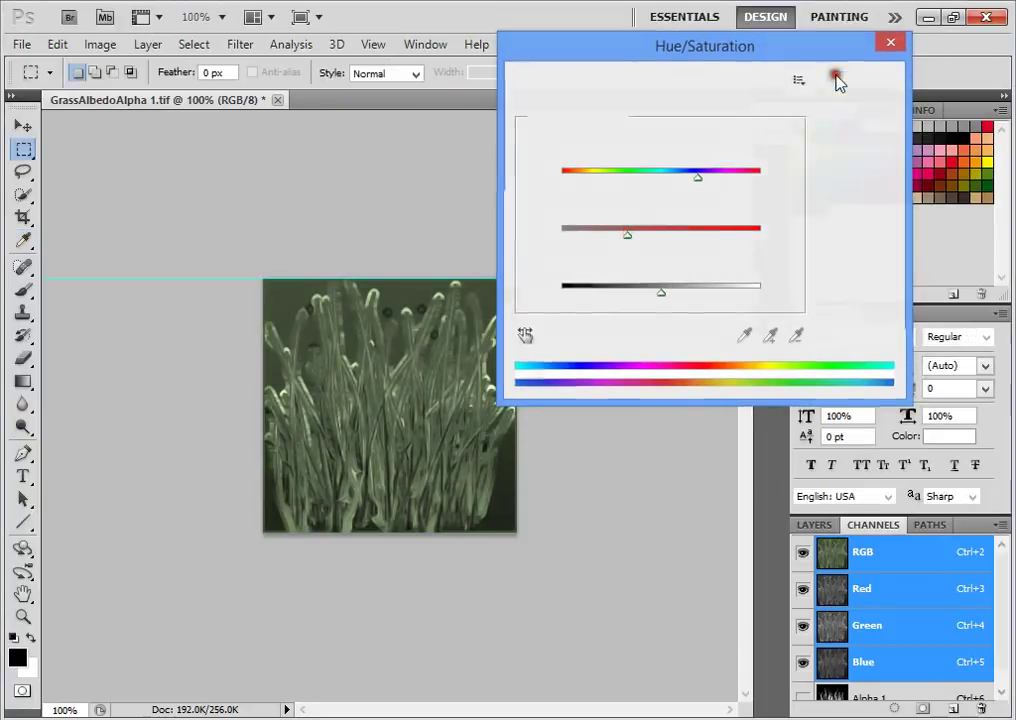
left_click(929, 17)
Step: Reassign the recolored GrassAlbedoAlpha 1 texture to the second grass detail and apply it to refresh the terrain
key("w")
right_click_drag(683, 285, 559, 296)
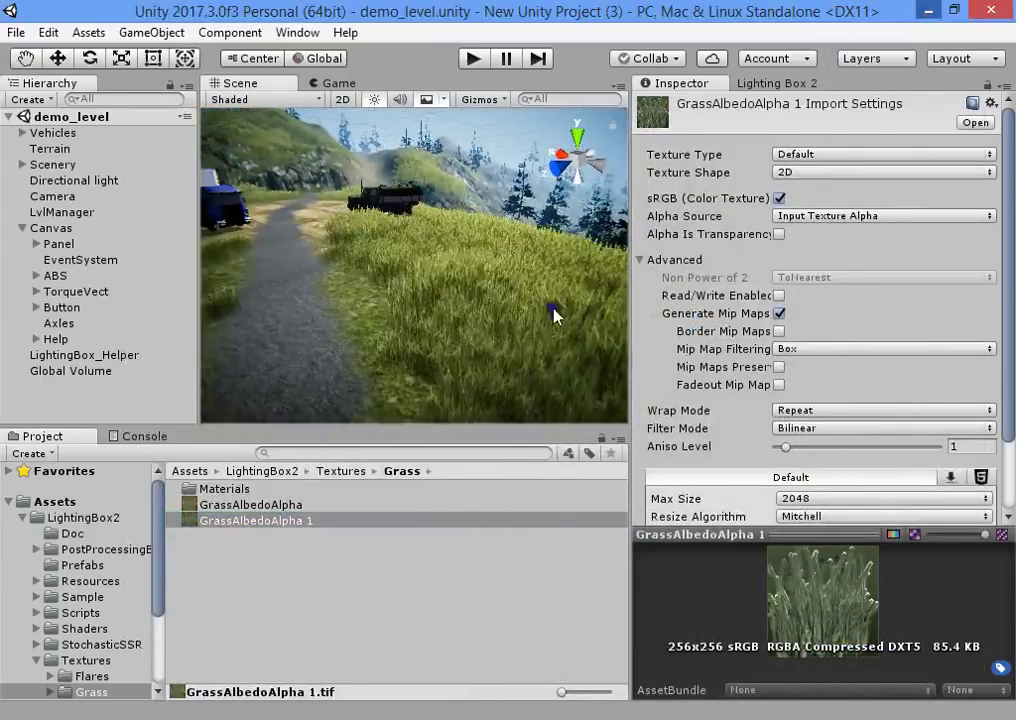
left_click(558, 297)
left_click(868, 552)
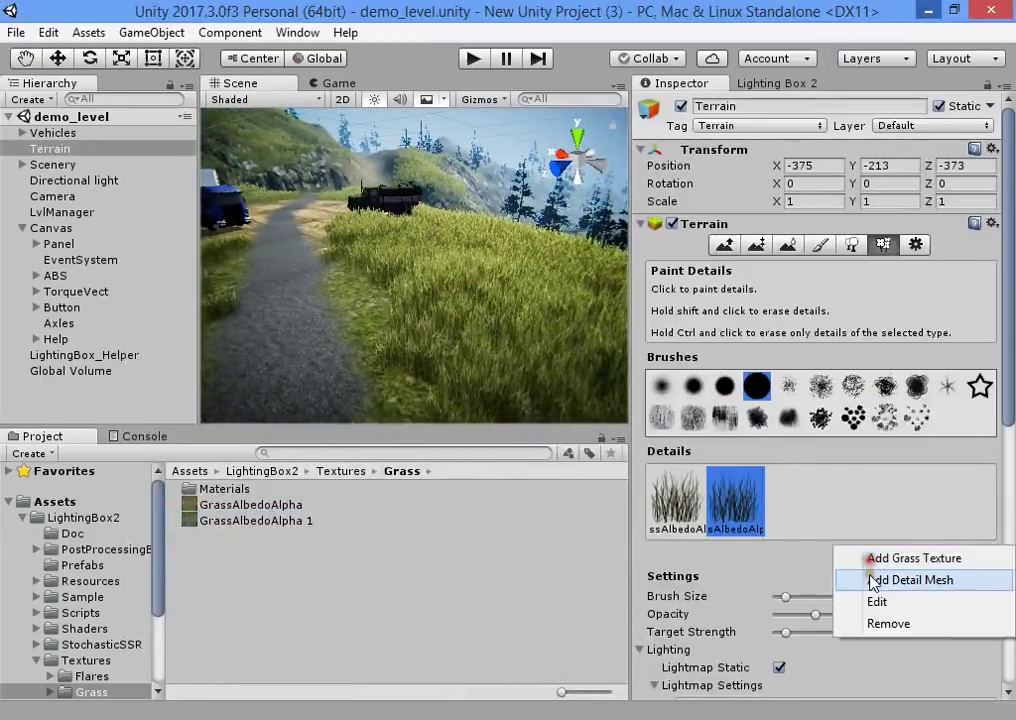
left_click(876, 601)
left_click(275, 78)
left_click_drag(283, 521, 285, 78)
left_click(350, 415)
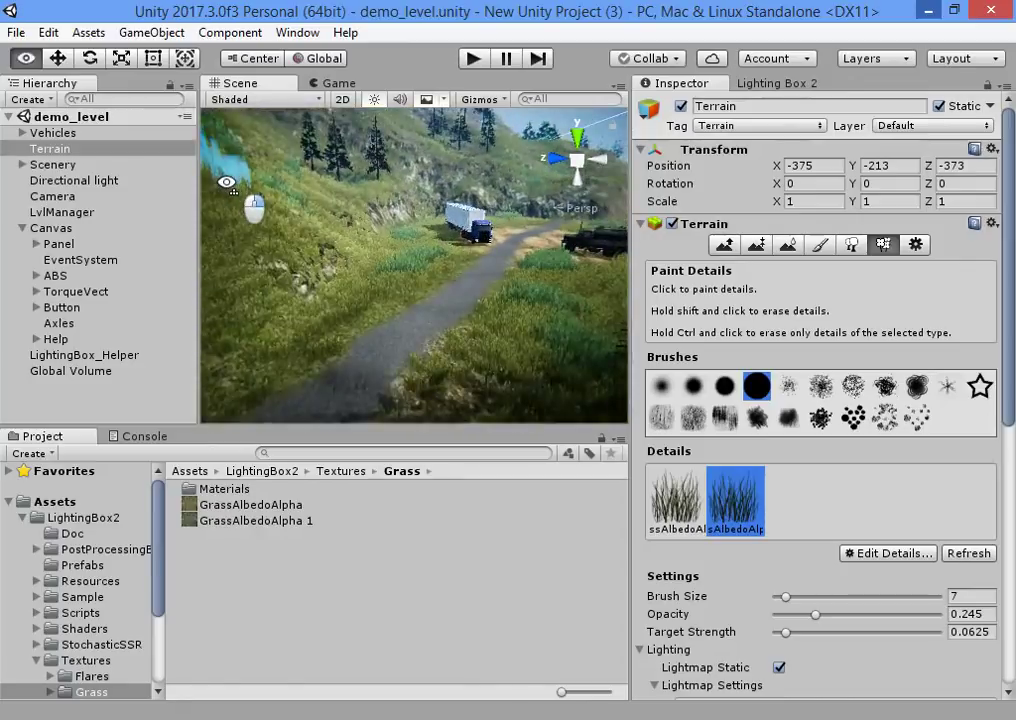
Step: Look over the hillside grass and review the terrain's detail and LB_Grass_Controll settings
right_click_drag(62, 138, 291, 131)
right_click_drag(566, 314, 460, 250)
scroll(880, 545, "down", 10)
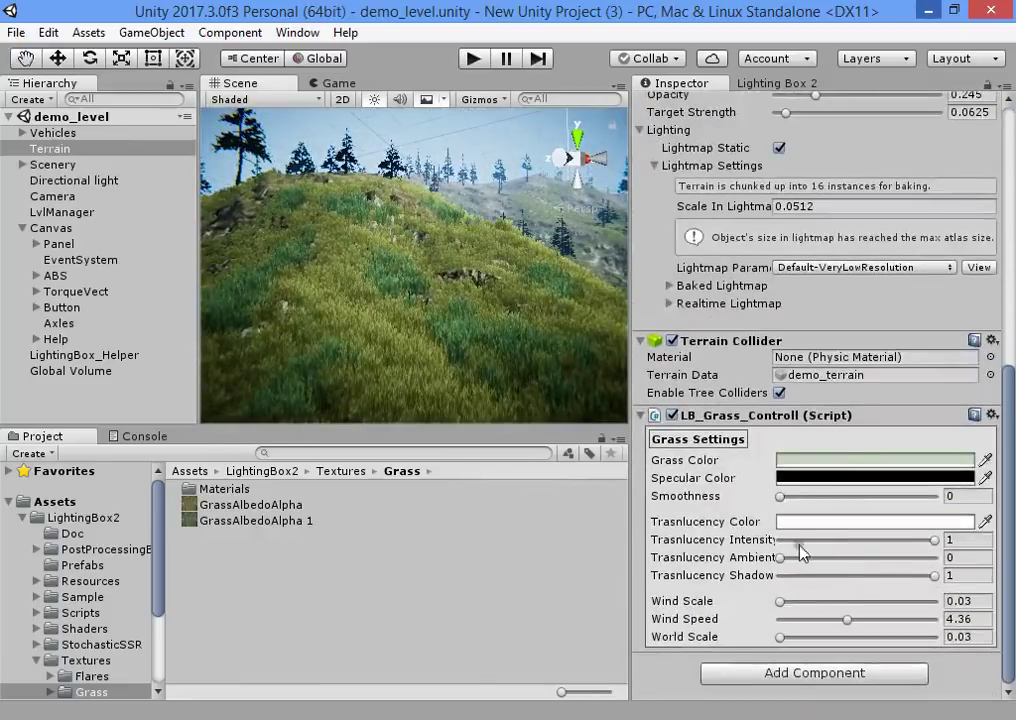
scroll(727, 387, "up", 5)
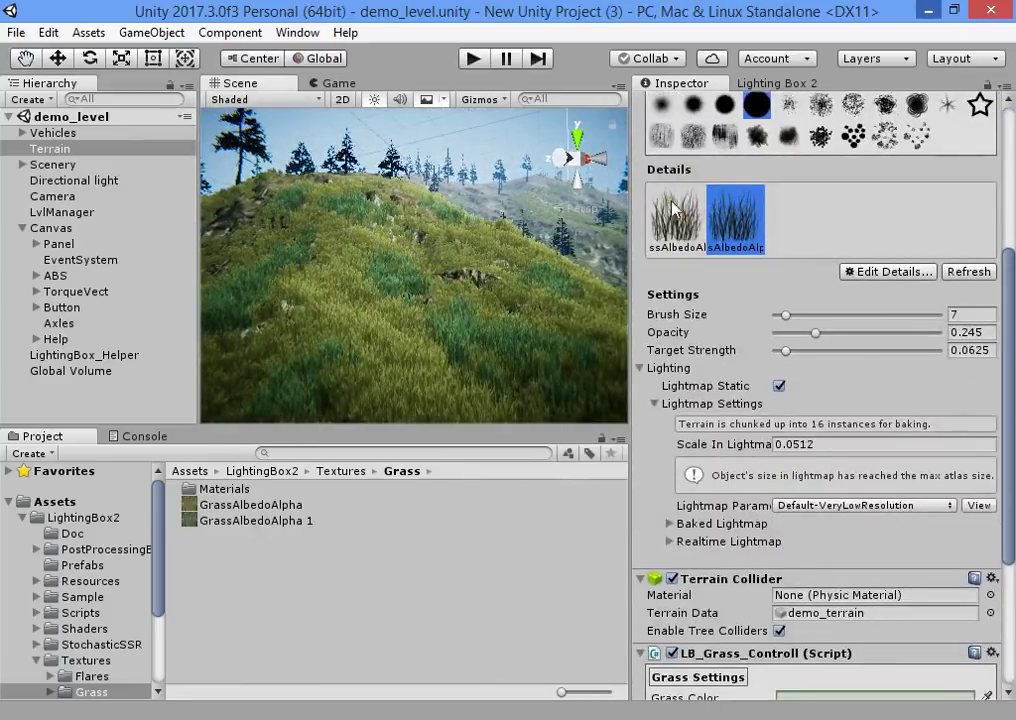
scroll(820, 600, "down", 5)
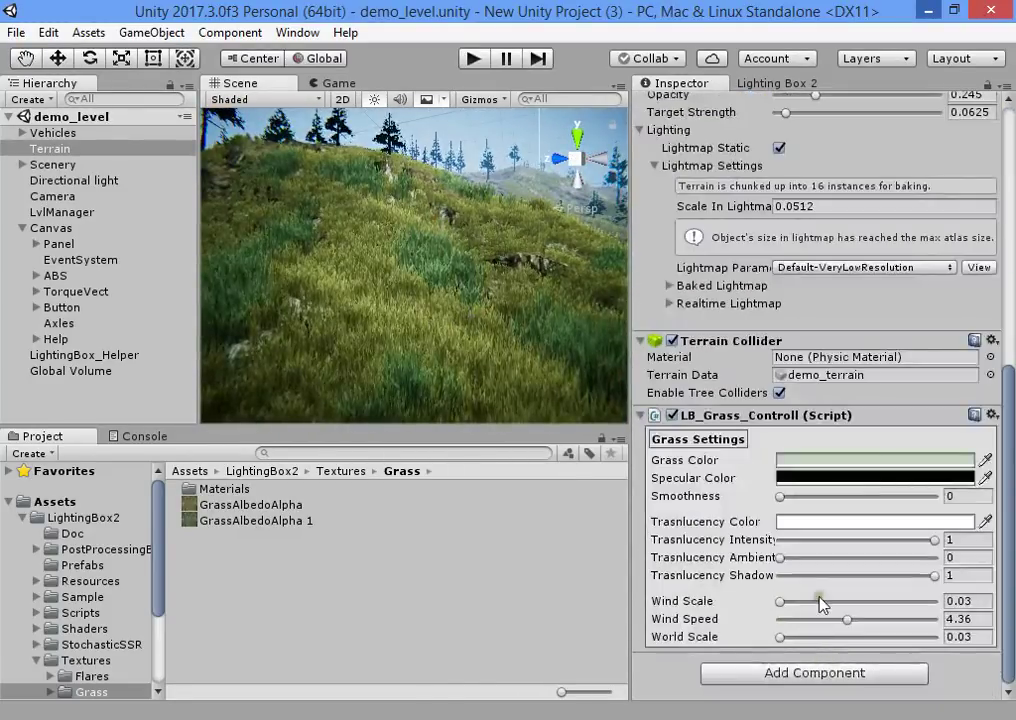
scroll(752, 383, "up", 9)
Step: Shift the hue of GrassAlbedoAlpha 1 slightly toward yellow-green in Photoshop and return to Unity
left_click(893, 449)
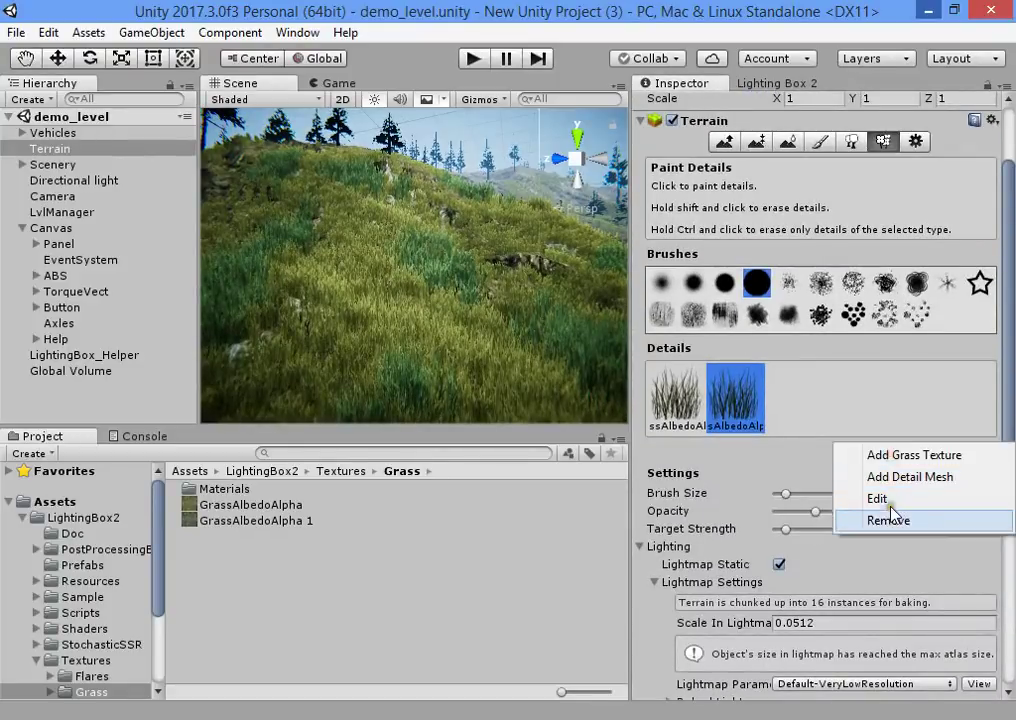
left_click(890, 495)
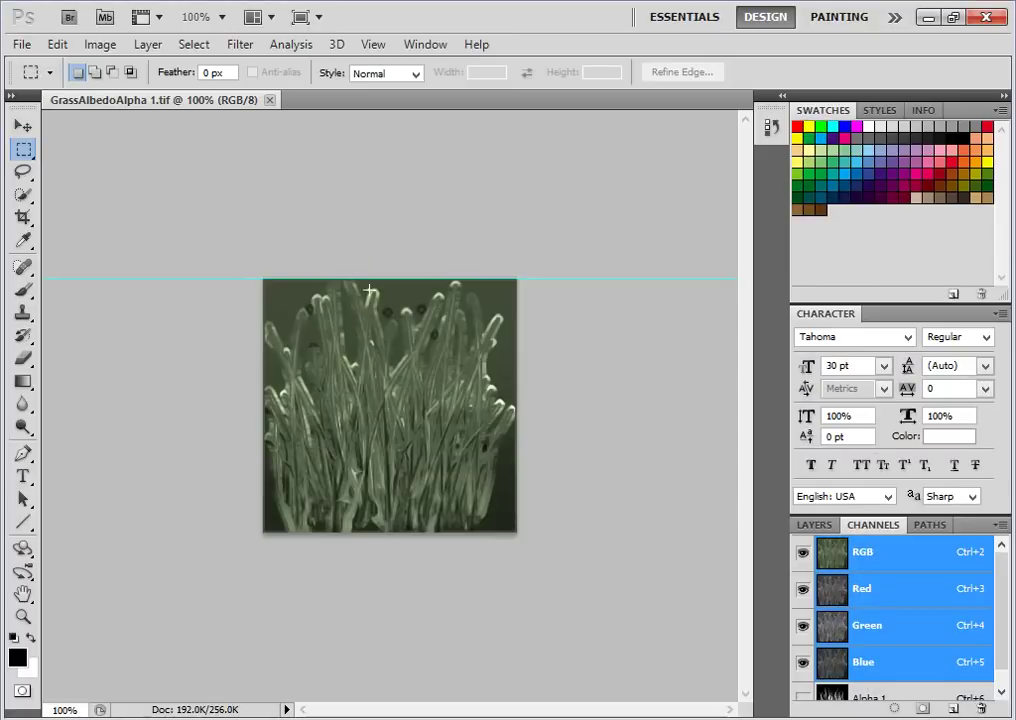
key("ctrl+u")
left_click_drag(664, 180, 652, 182)
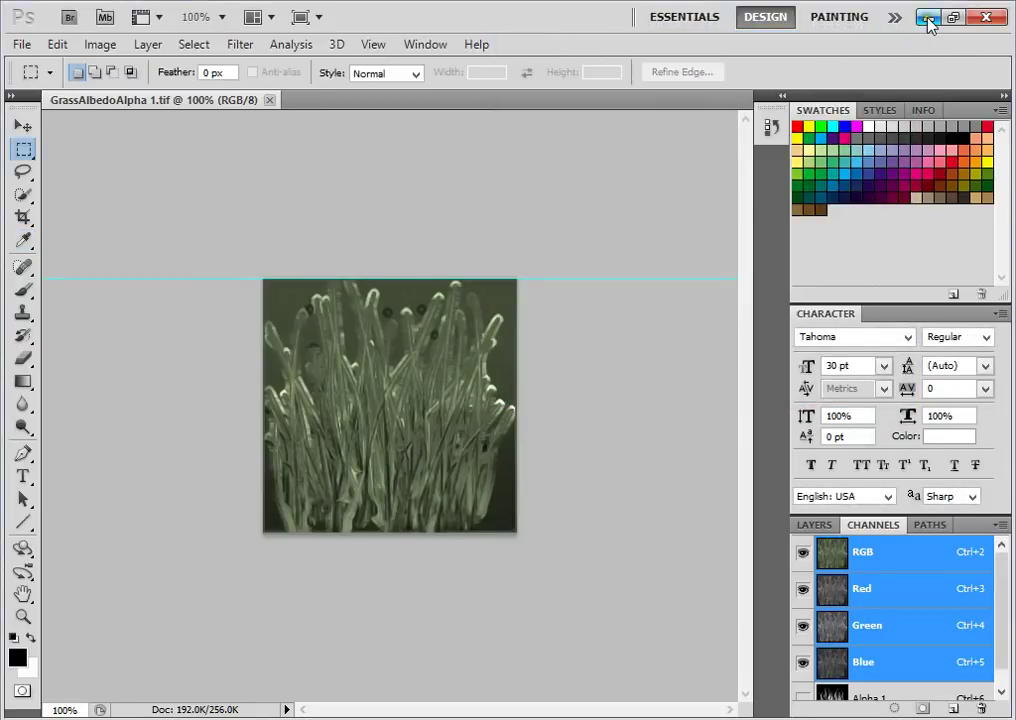
left_click(929, 17)
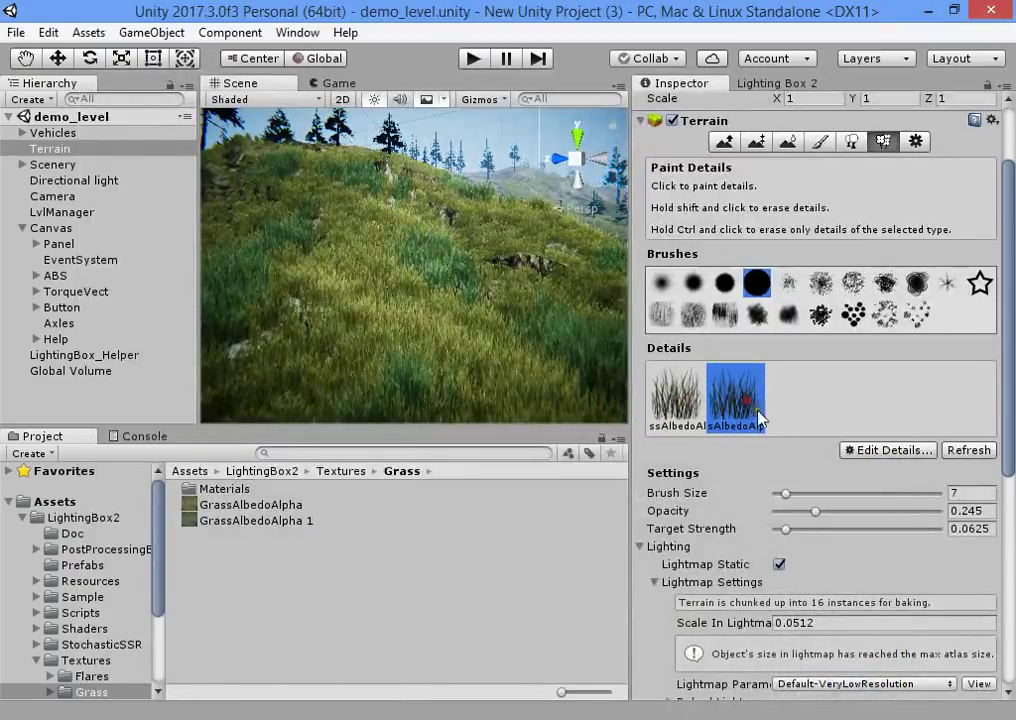
Step: Reapply the second grass detail to refresh its adjusted texture and inspect it up close on the hillside
left_click(868, 500)
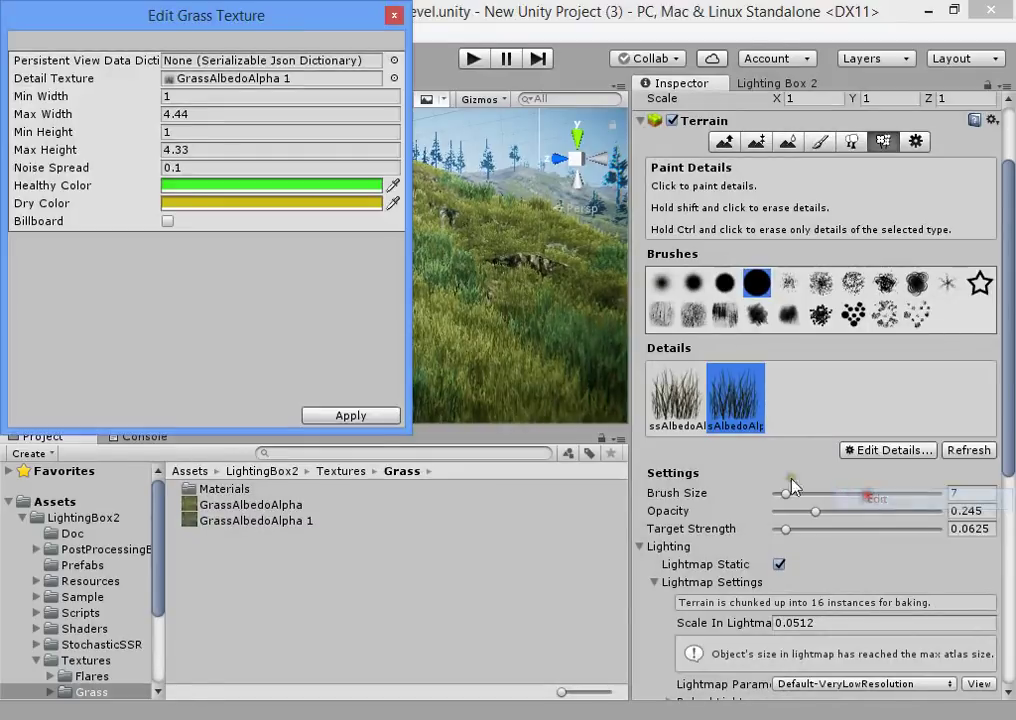
left_click(380, 418)
key("w")
mouse_move(543, 213)
right_mouse_down()
mouse_move(392, 386)
mouse_move(302, 331)
right_mouse_up()
right_click_drag(593, 322, 355, 284)
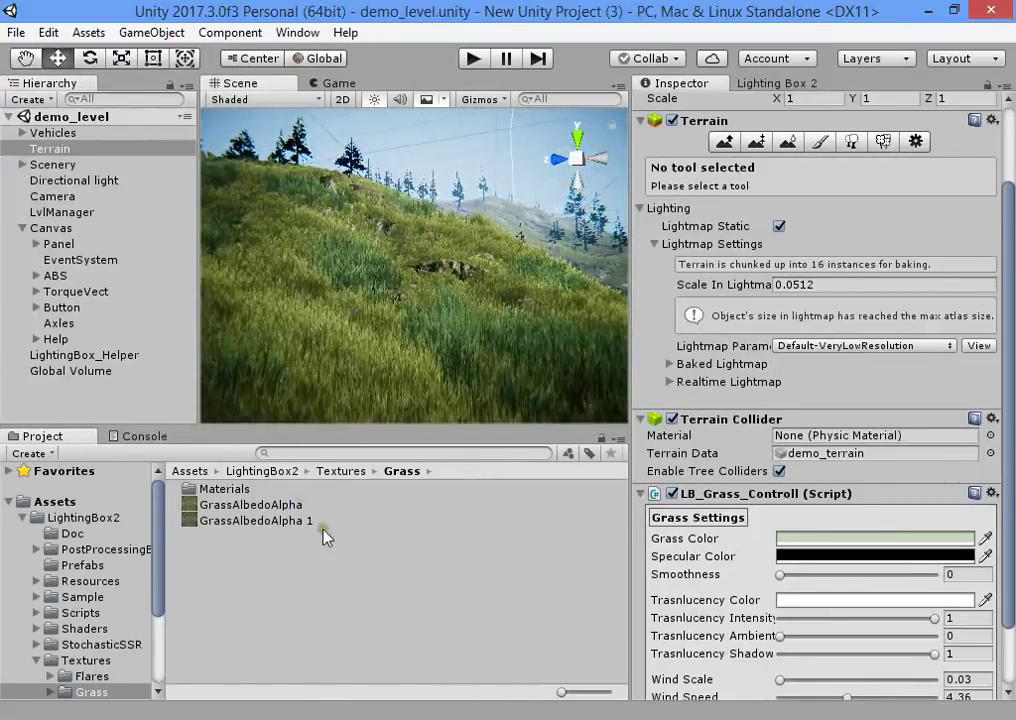
Step: Open GrassAlbedoAlpha 1 in Photoshop again, shift its Hue to -16, raise its Saturation, and return to Unity
double_click(310, 519)
key("i")
key("ctrl+u")
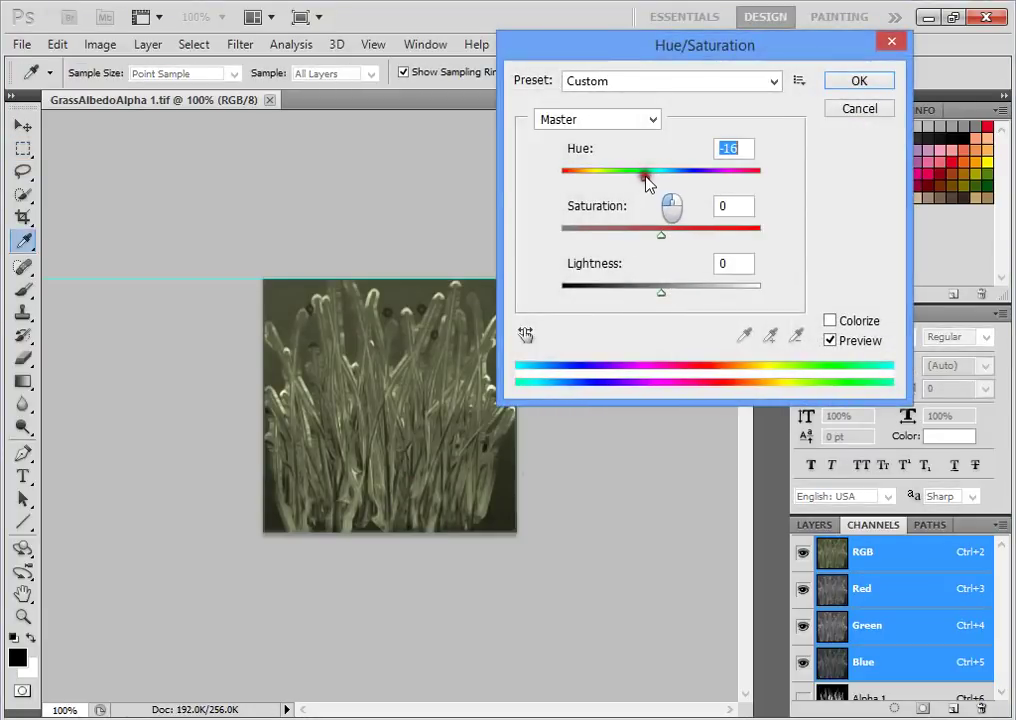
left_click_drag(659, 236, 720, 246)
left_click(850, 84)
key("m")
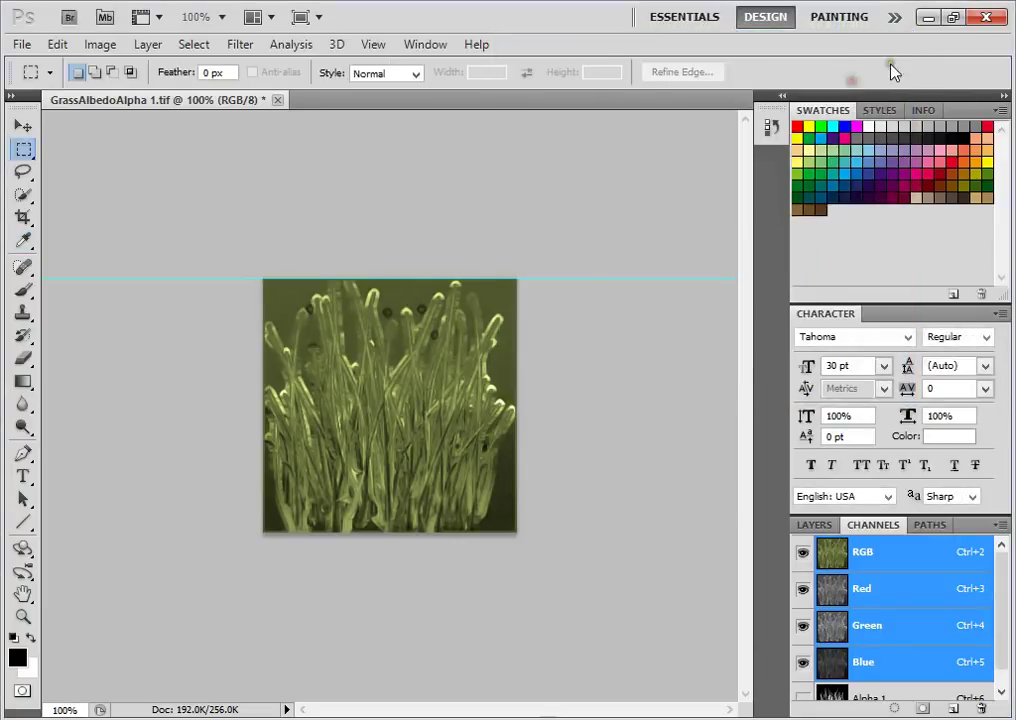
left_click(928, 18)
Step: Reactivate Paint Details on the terrain and reapply the second grass detail with the more saturated texture
left_click(503, 295)
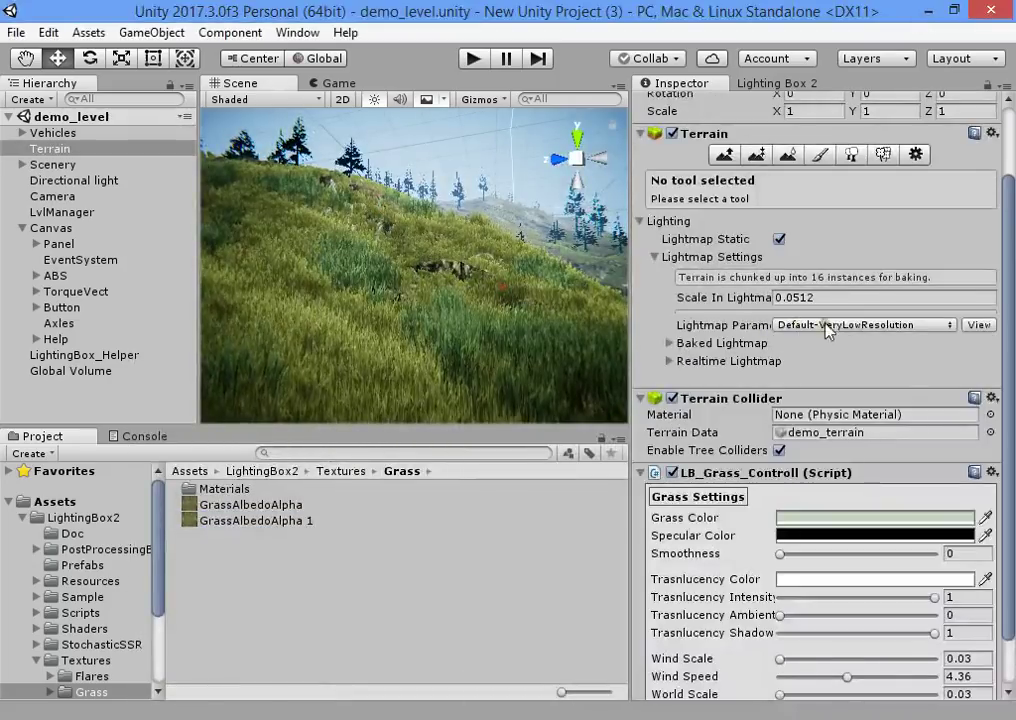
left_click(915, 154)
left_click(883, 154)
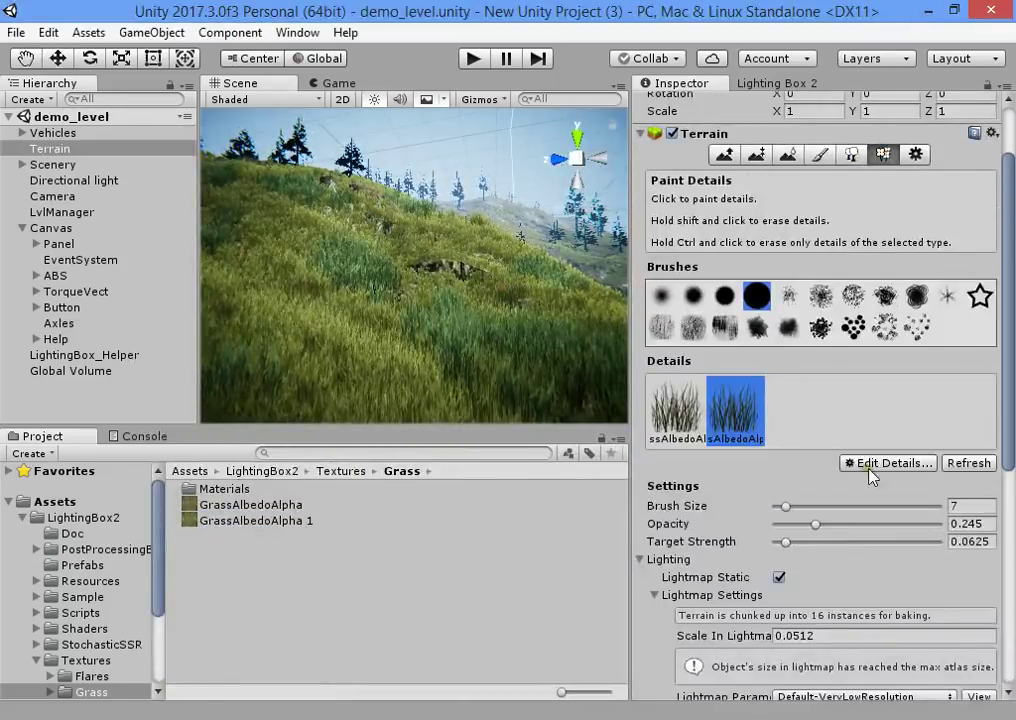
left_click(878, 511)
left_click(334, 423)
Step: Inspect the recolored grass across the hillside and along the road, and open the Terrain Settings
key("w")
right_click_drag(490, 195, 194, 270)
right_click_drag(396, 279, 25, 316)
right_click_drag(114, 290, 625, 293)
right_click_drag(589, 238, 356, 246)
right_click_drag(480, 279, 778, 250)
left_click(915, 154)
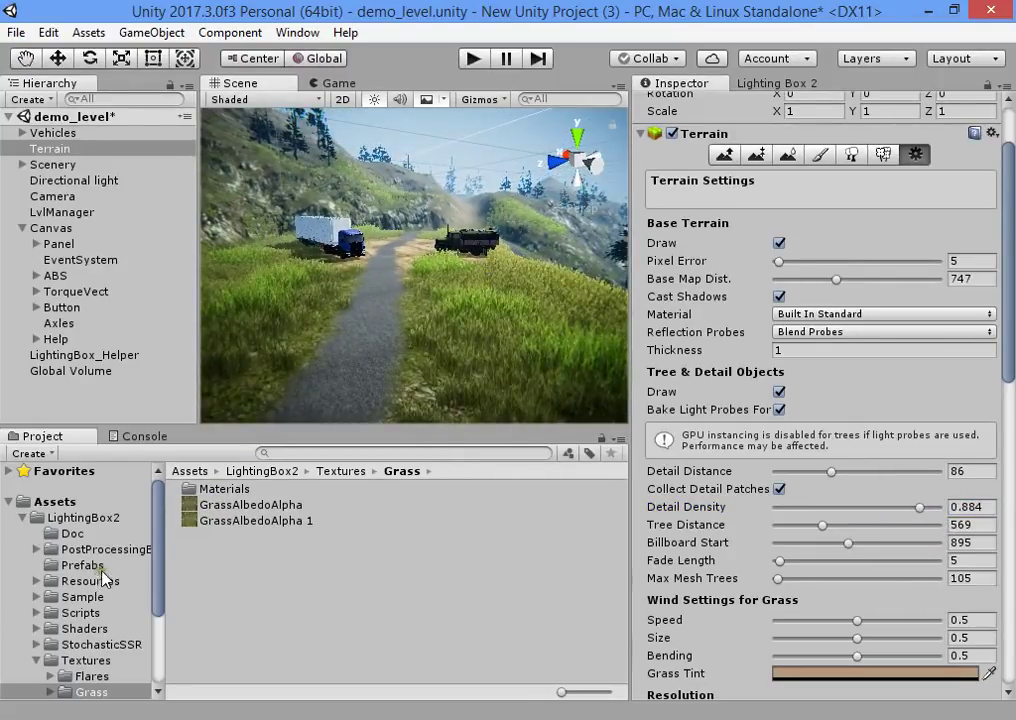
Step: Add the Settings_Canvas prefab from LightingBox2's Prefabs folder to the scene, save it, and play the level in the Game view
left_click_drag(240, 543, 125, 400)
left_click_drag(463, 349, 455, 303, "alt")
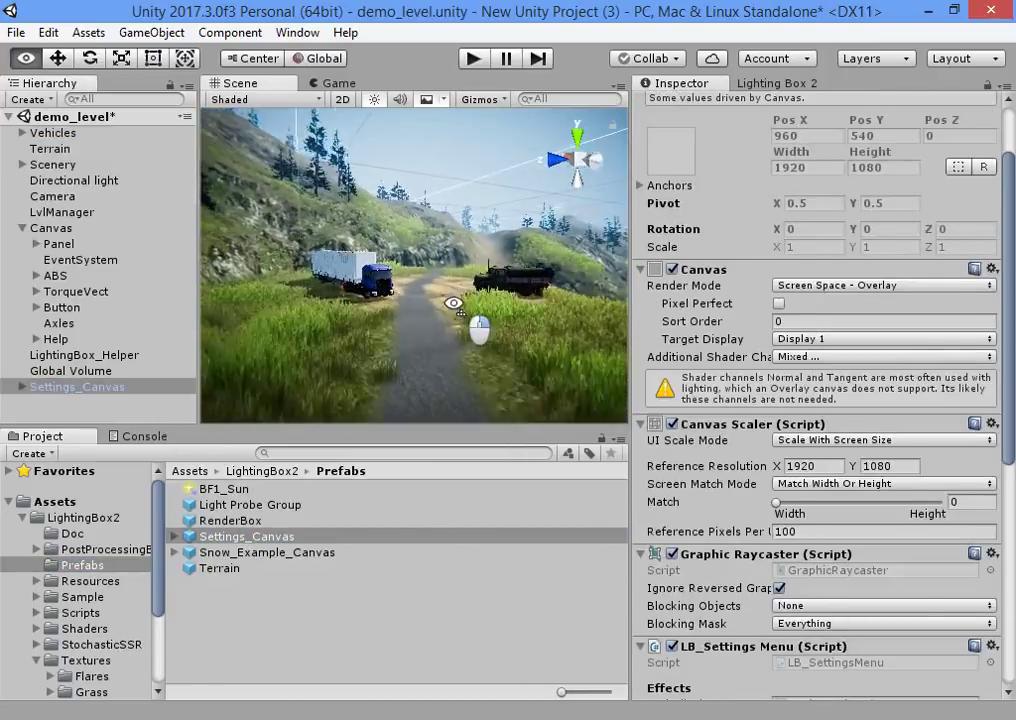
left_click(340, 83)
key("ctrl+s")
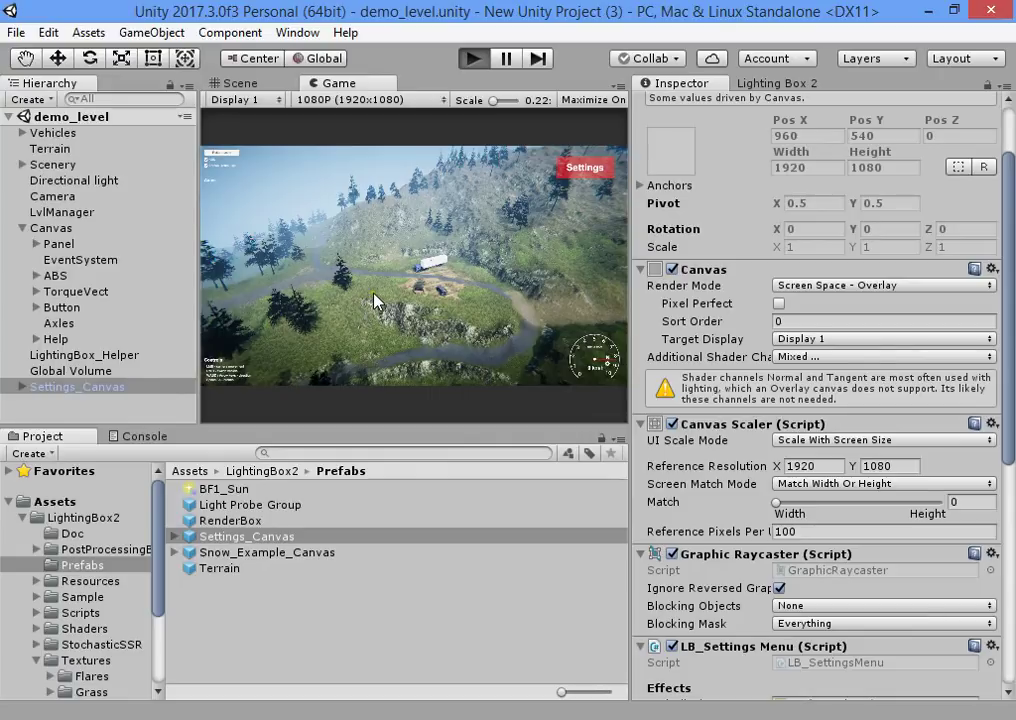
Step: Maximize the running Game view and browse the Display, Effects and Quality pages of the in-game Settings
left_click(592, 172)
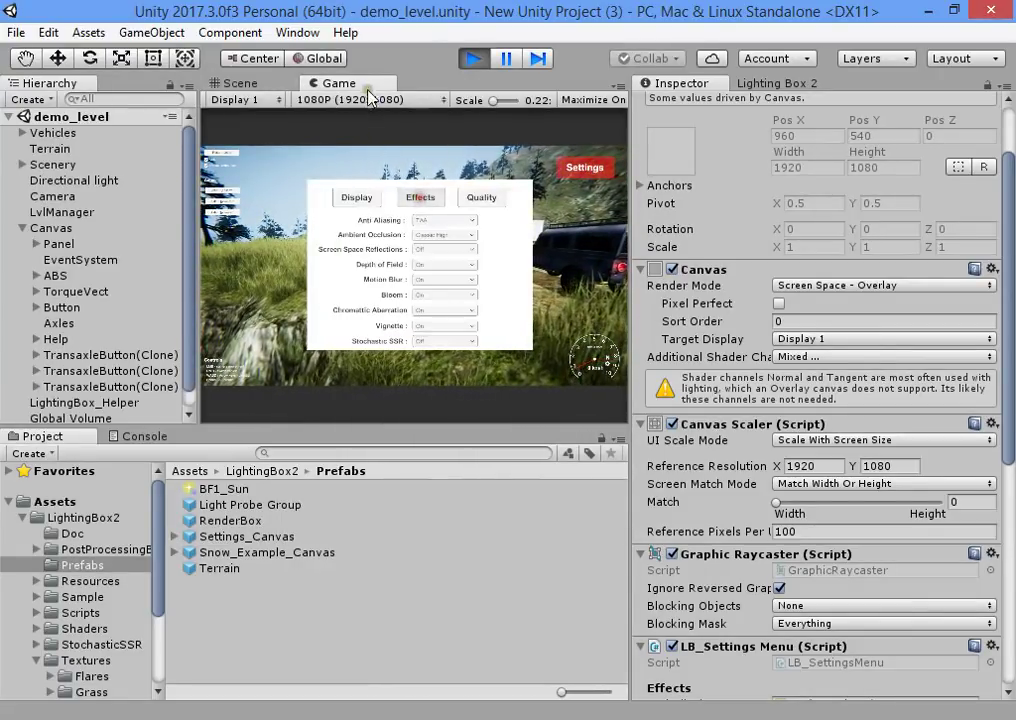
right_click(366, 80)
left_click(438, 142)
left_click(400, 235)
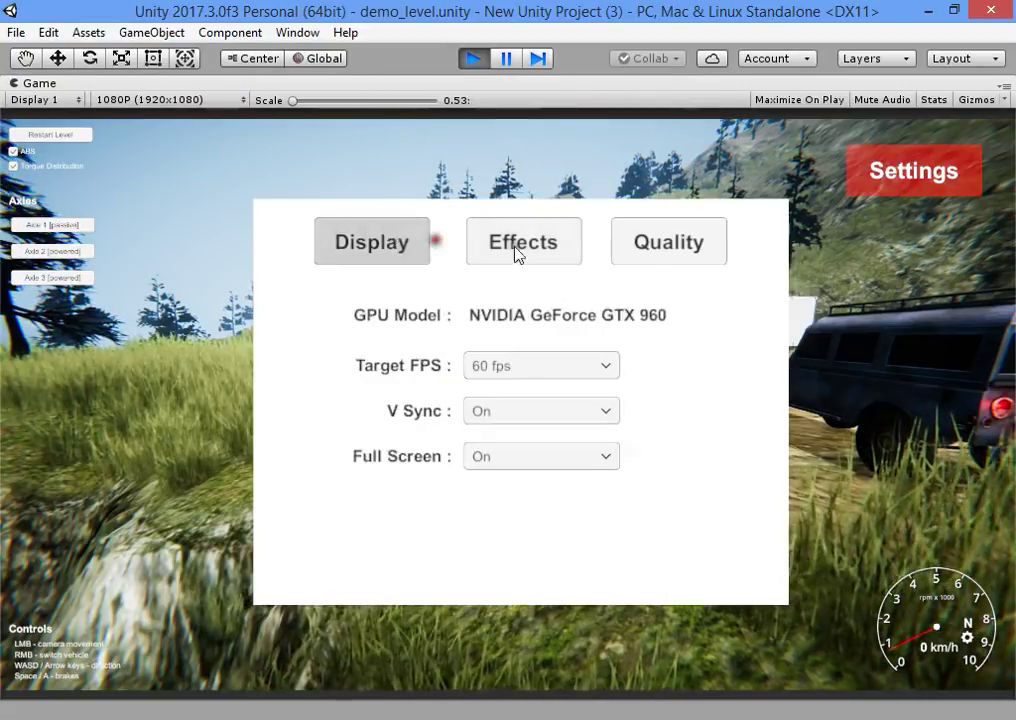
left_click(523, 241)
left_click(662, 248)
Step: Set the in-game Grass quality to Low, close Settings, and drive the truck to view the grass
left_click(562, 310)
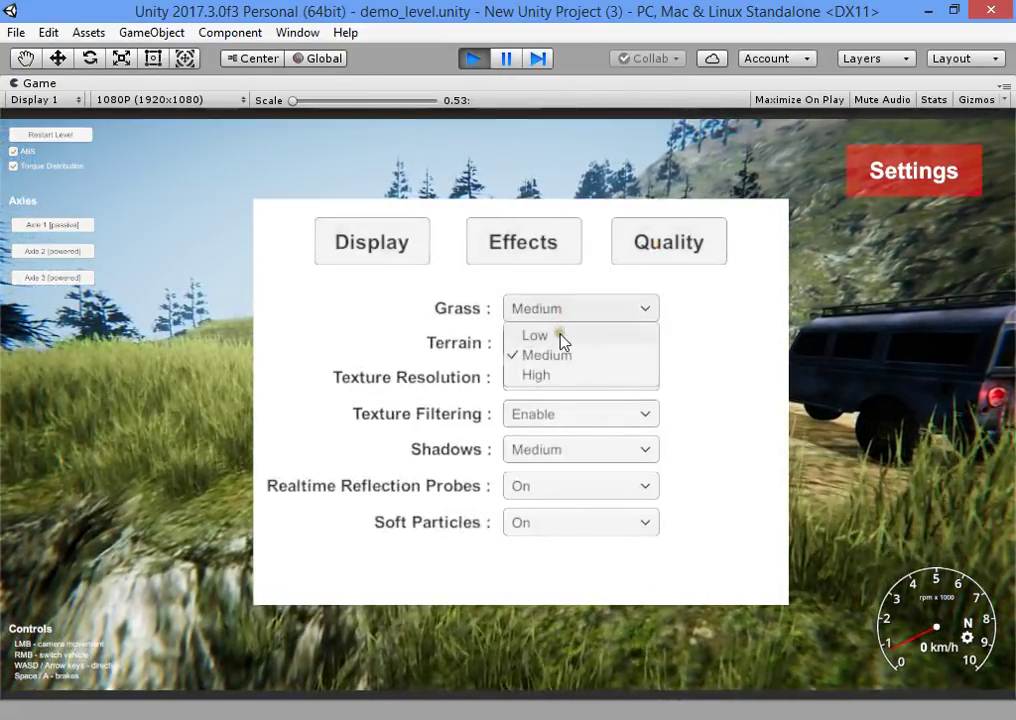
left_click(560, 335)
left_click(880, 186)
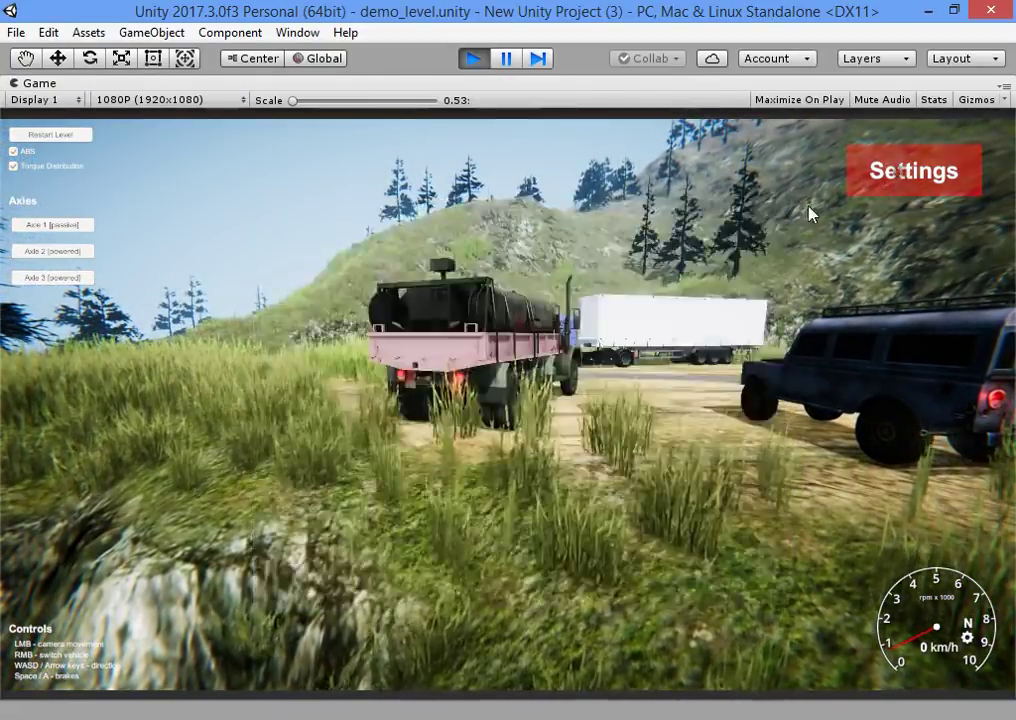
left_click_drag(483, 324, 903, 338)
key("w")
left_click_drag(580, 320, 476, 277)
Step: Check the Grass quality options in the in-game Settings, close them, and view the grass around the truck
left_click(912, 193)
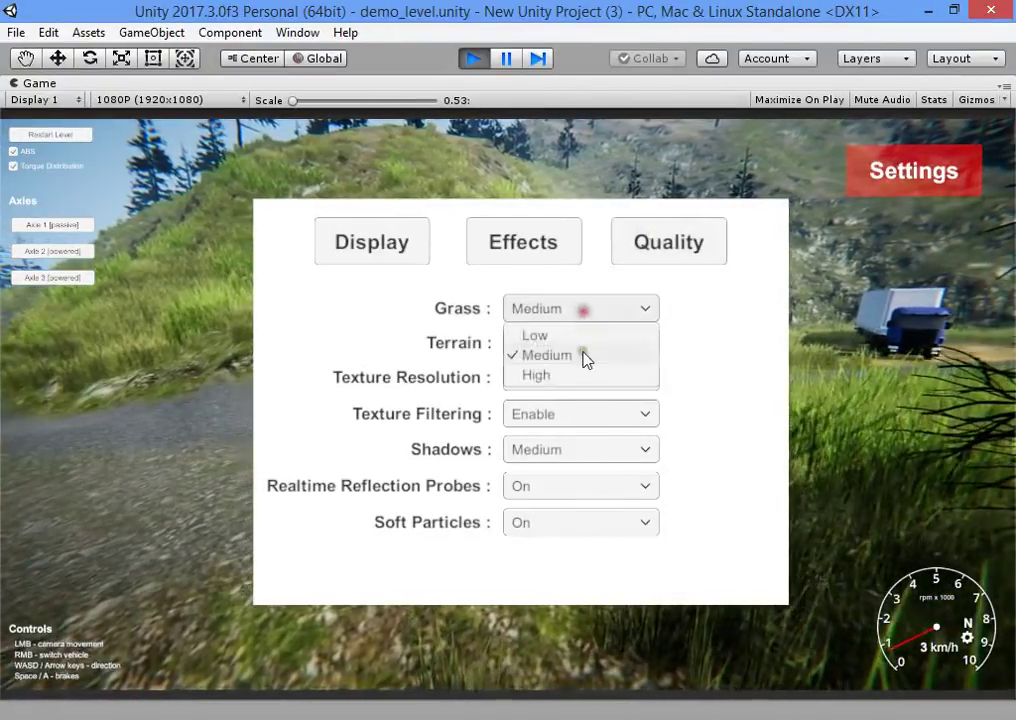
left_click(903, 168)
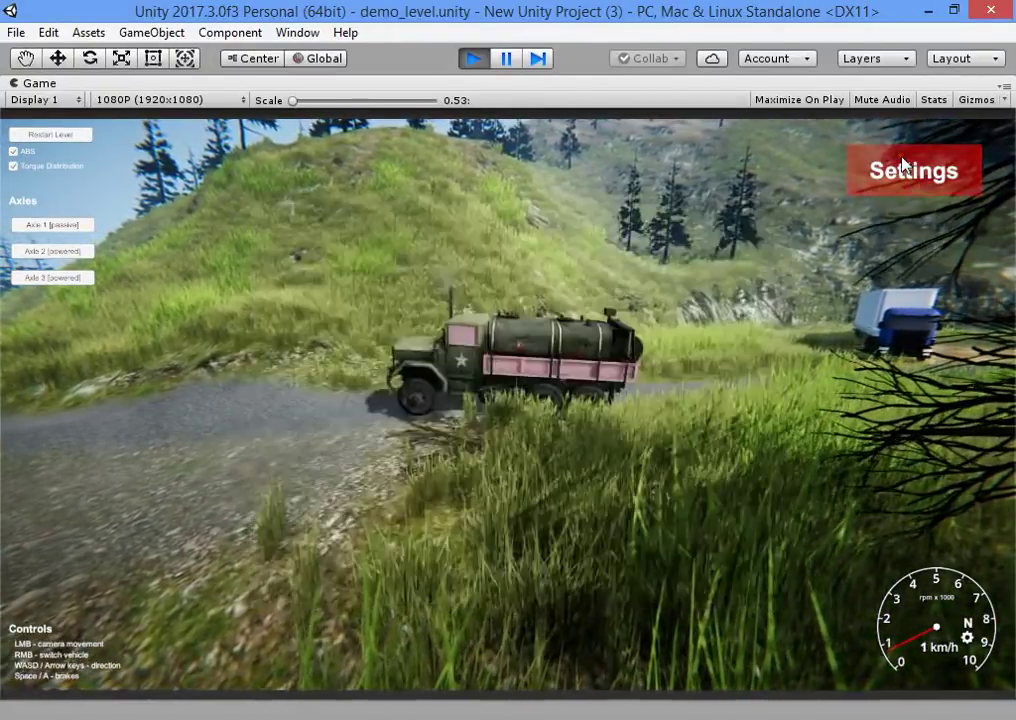
left_click_drag(658, 295, 304, 316)
left_click_drag(664, 365, 925, 108)
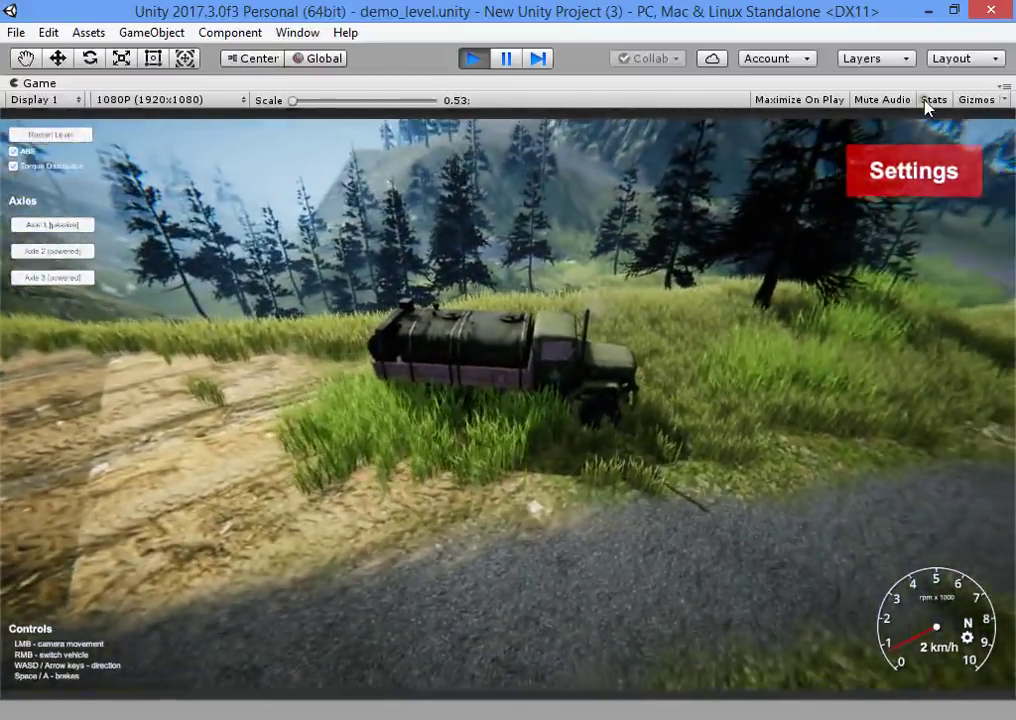
Step: Check the game's rendering Statistics, hide them, and view the level from around the truck
left_click(928, 100)
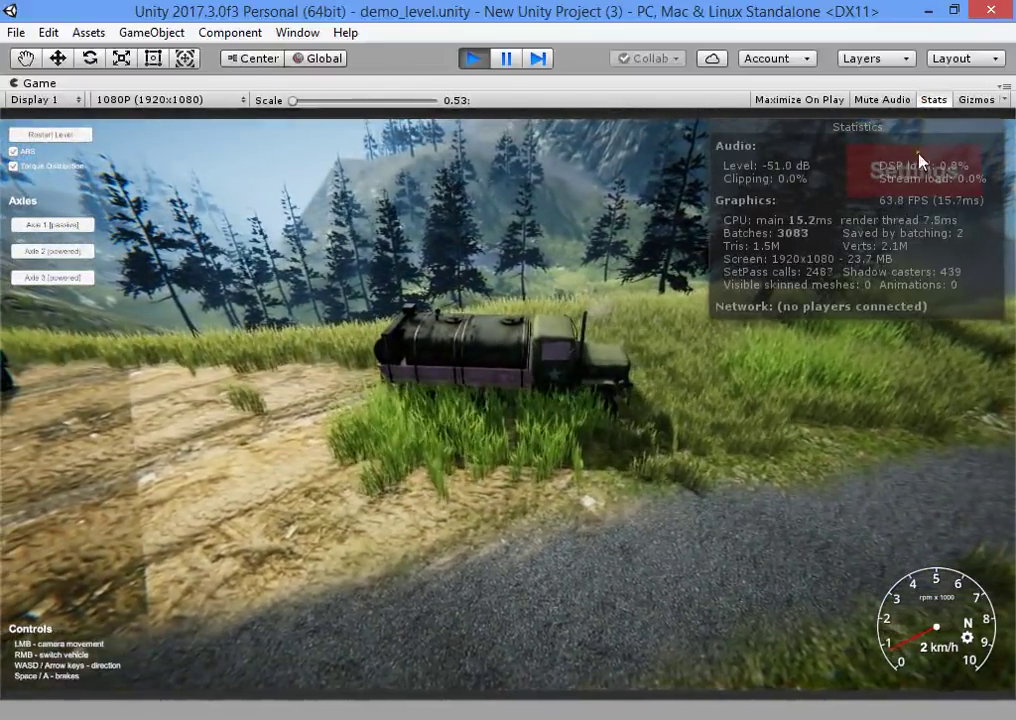
left_click(932, 100)
left_click_drag(625, 219, 884, 280)
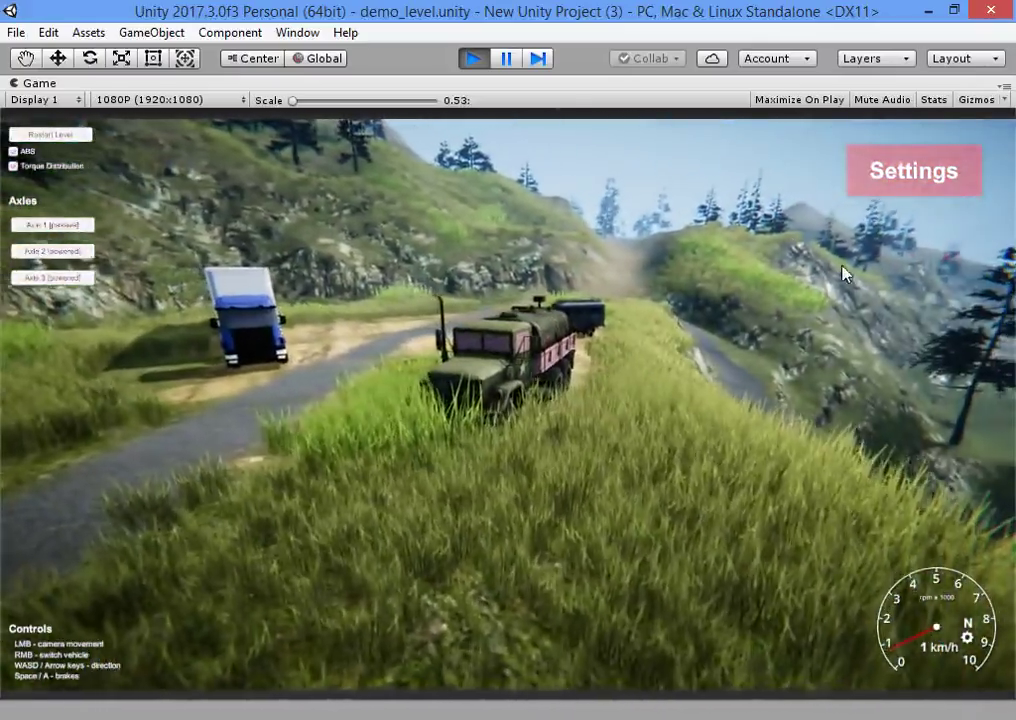
key("alt+Tab")
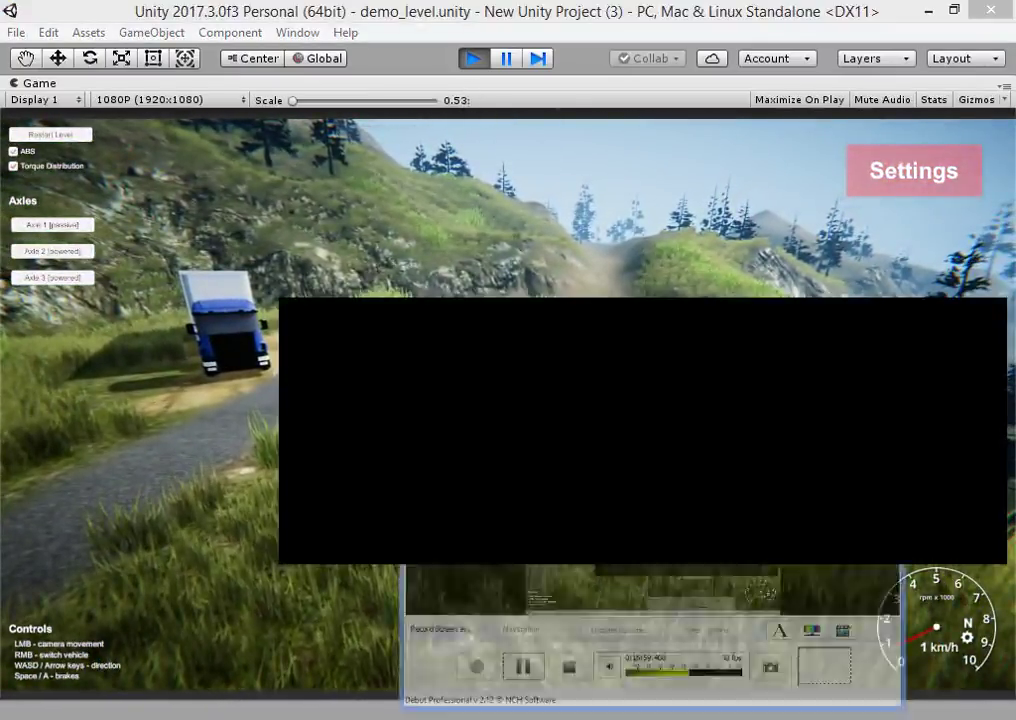